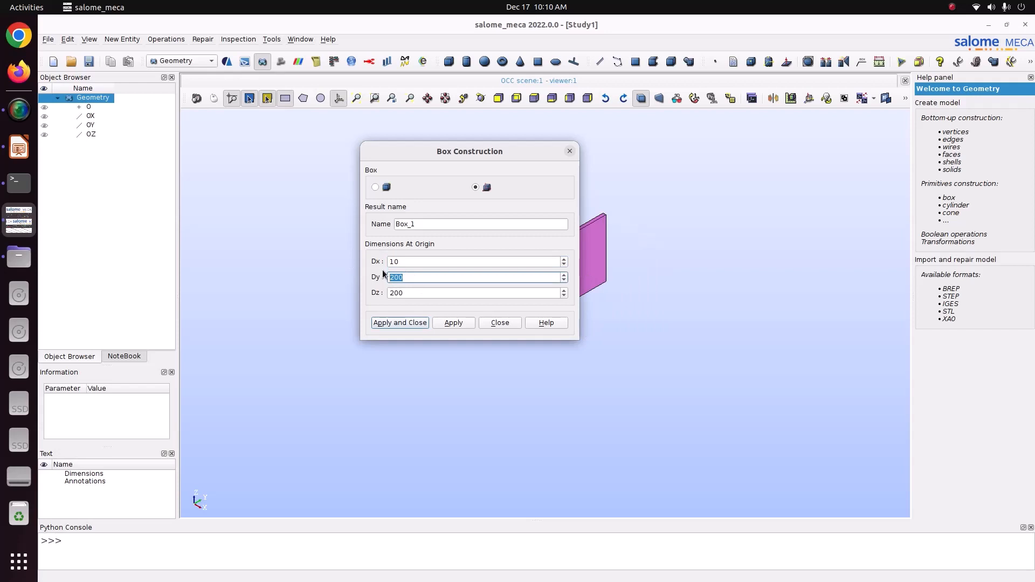
Create a box at the origin with dimensions Dx 10, Dy 5 and Dz 1
click(408, 294)
double_click(408, 293)
text(1)
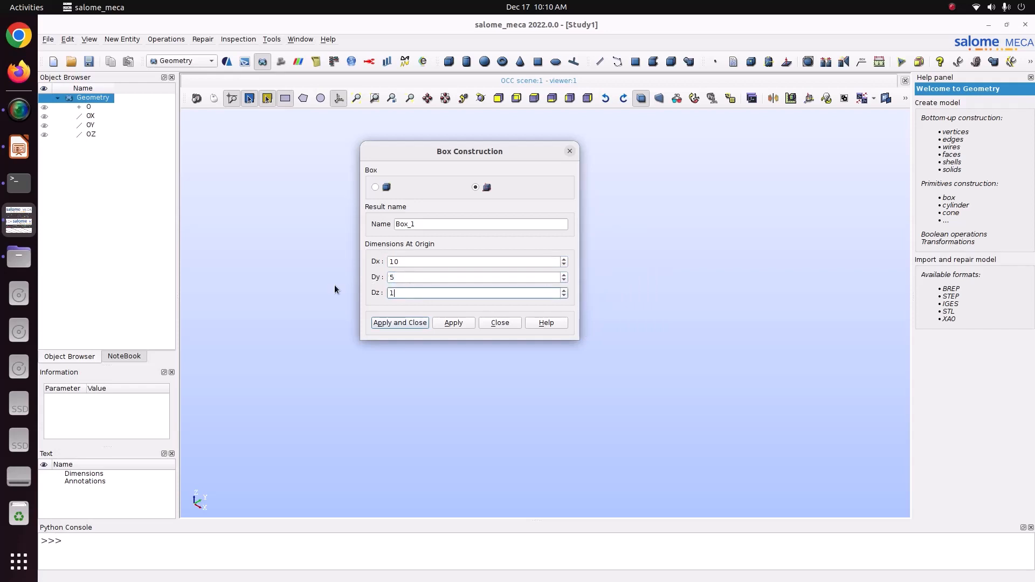
click(356, 98)
click(537, 102)
drag(519, 152, 394, 149)
scroll(560, 265, down, 5)
click(481, 99)
drag(582, 211, 486, 263)
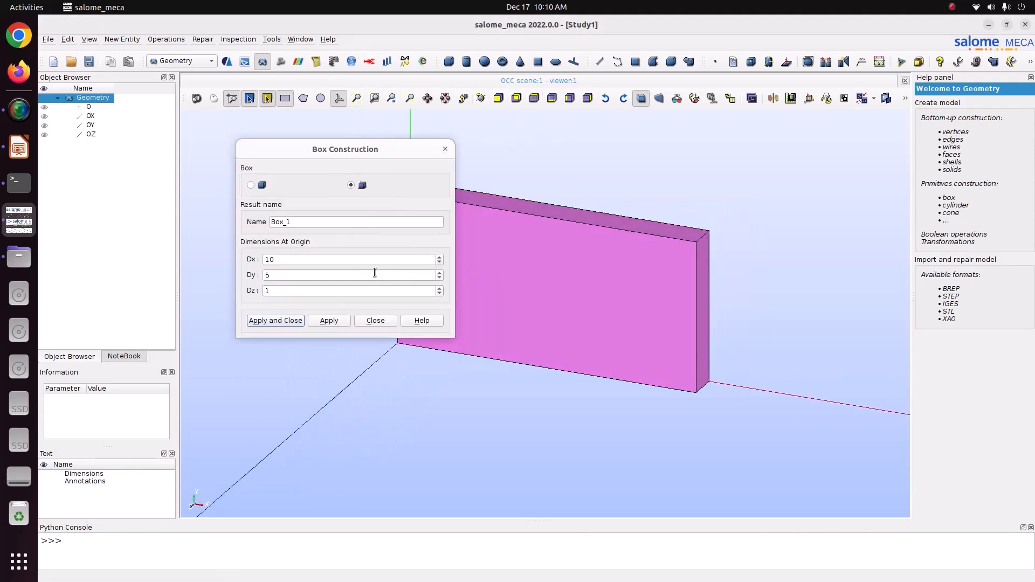
click(275, 320)
Define a cylinder by base point and vector, along OY, with radius 1 and height 1
click(466, 61)
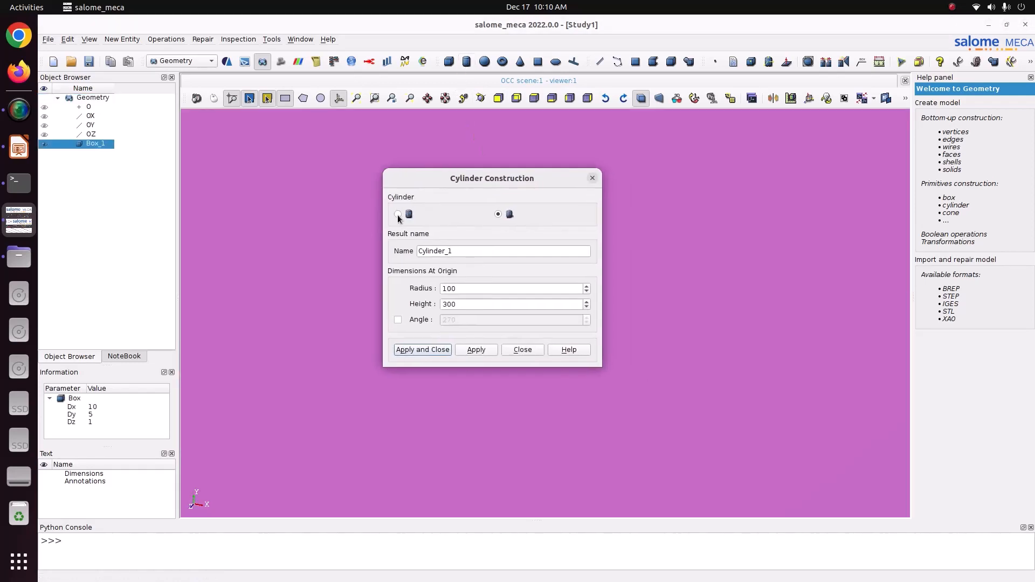
click(398, 214)
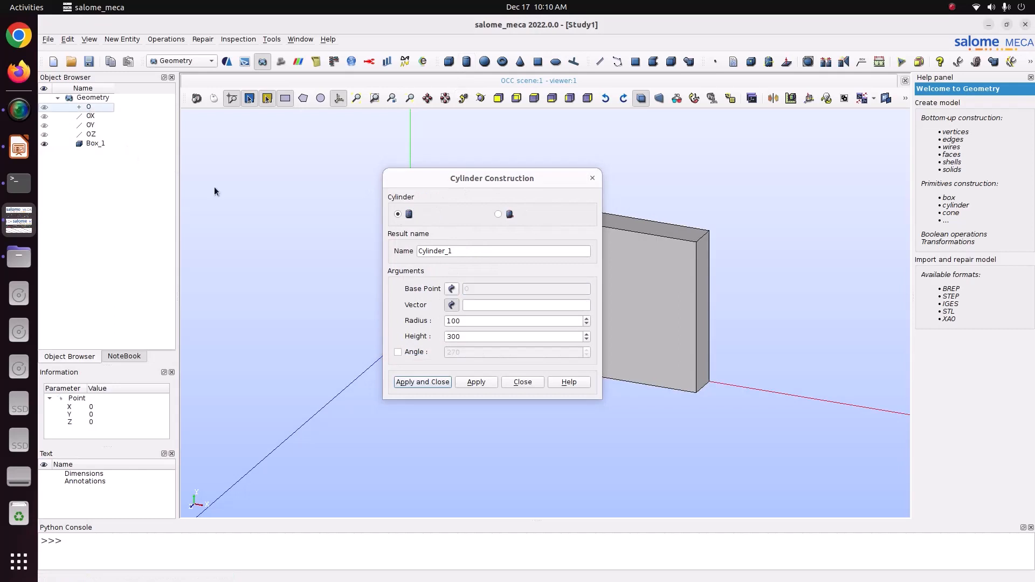
click(90, 125)
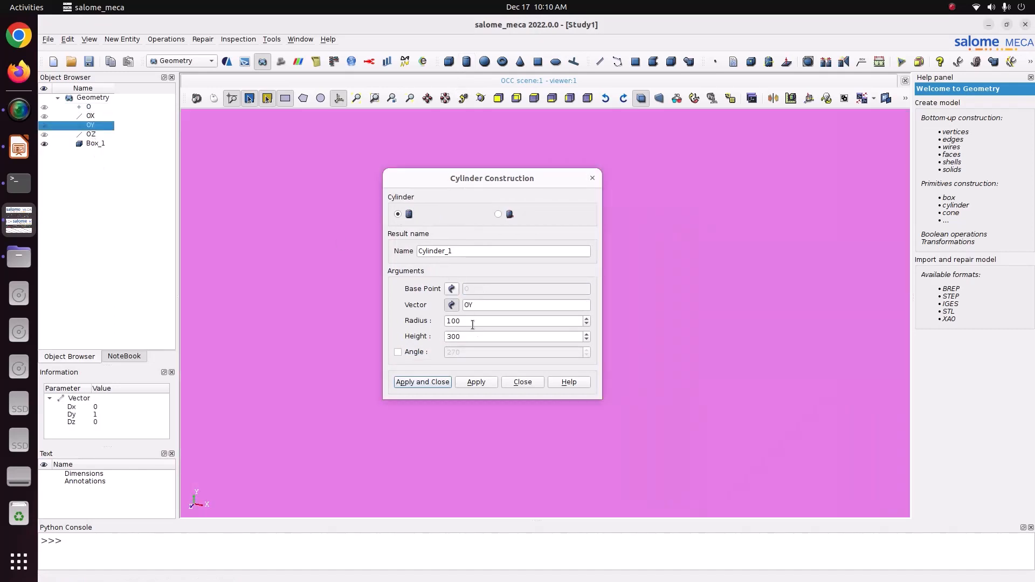
drag(468, 322, 409, 320)
text(1)
drag(470, 337, 415, 335)
text(1)
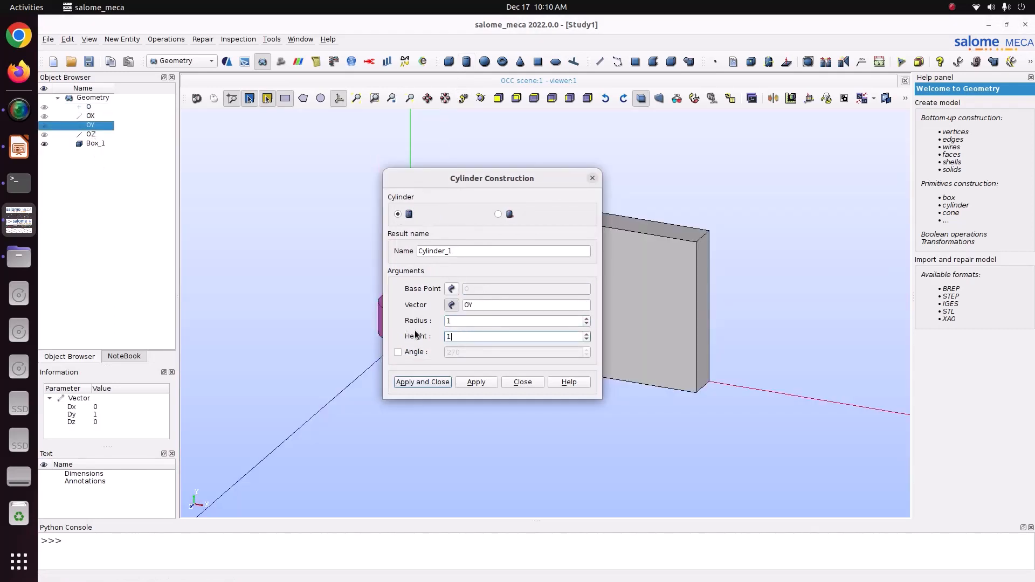
Set the cylinder's base point to O and its vector to OZ, and create it
drag(451, 178, 696, 186)
click(652, 224)
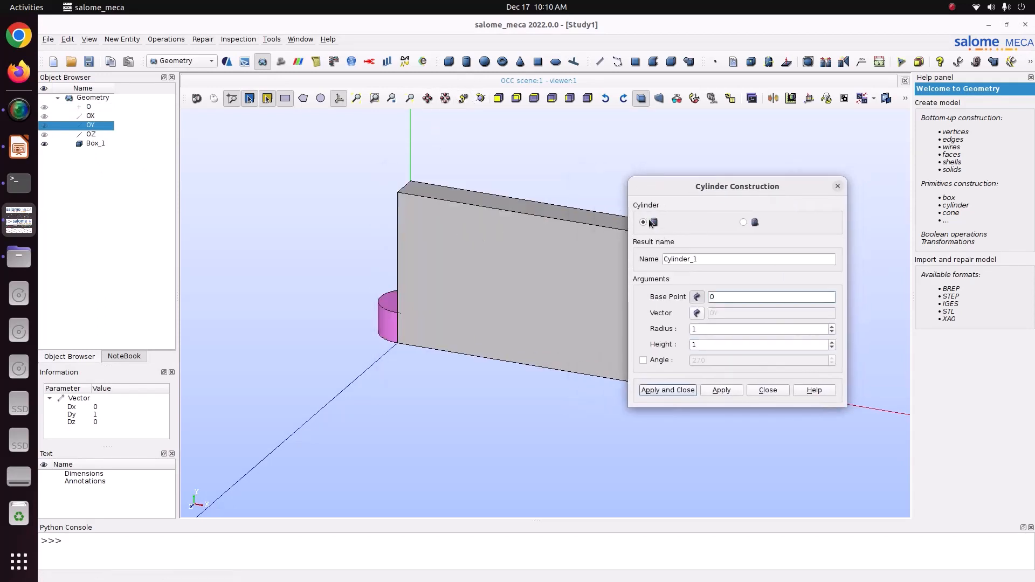
click(94, 134)
click(89, 107)
click(697, 313)
click(93, 134)
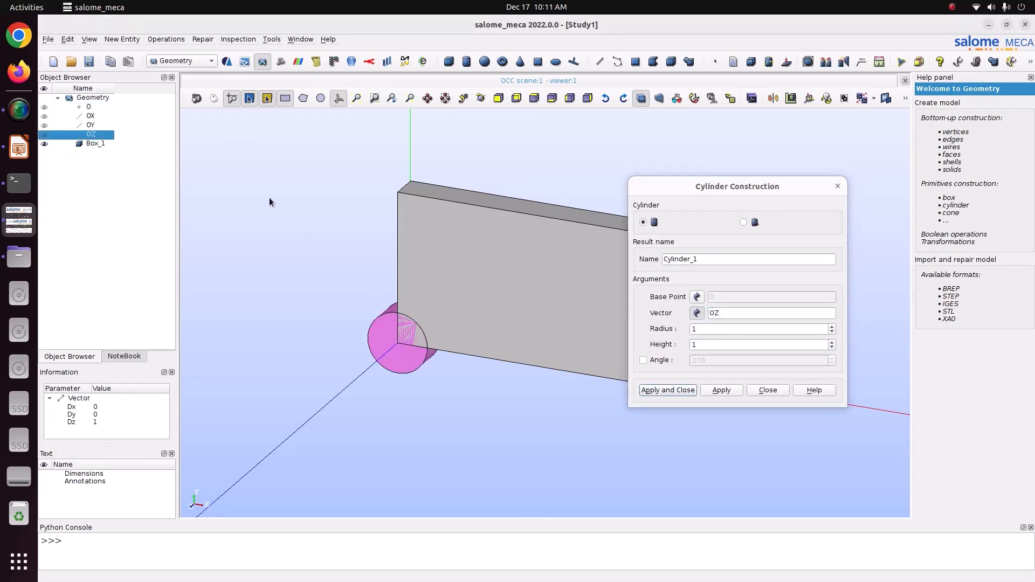
click(661, 392)
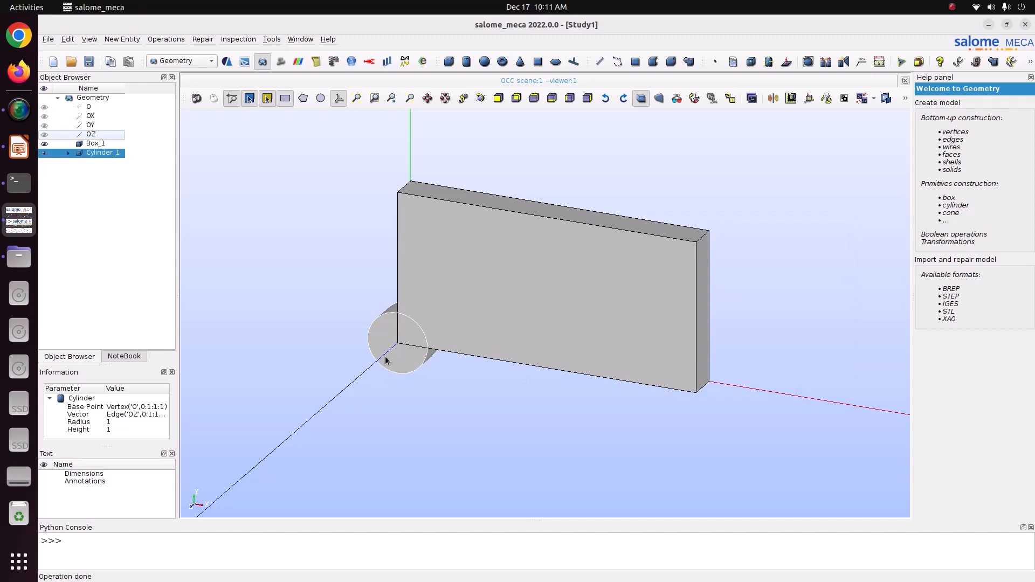
Translate a copy of the cylinder by Dx 5 and Dy 2.5 into the centre of the box
click(166, 40)
mouse_move(183, 62)
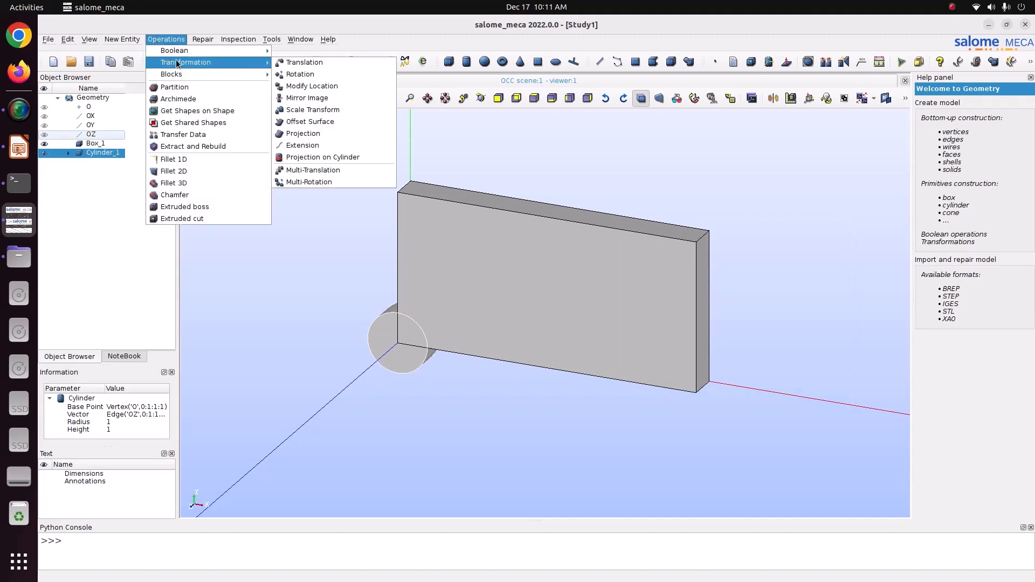
click(312, 63)
drag(548, 141, 292, 94)
double_click(224, 219)
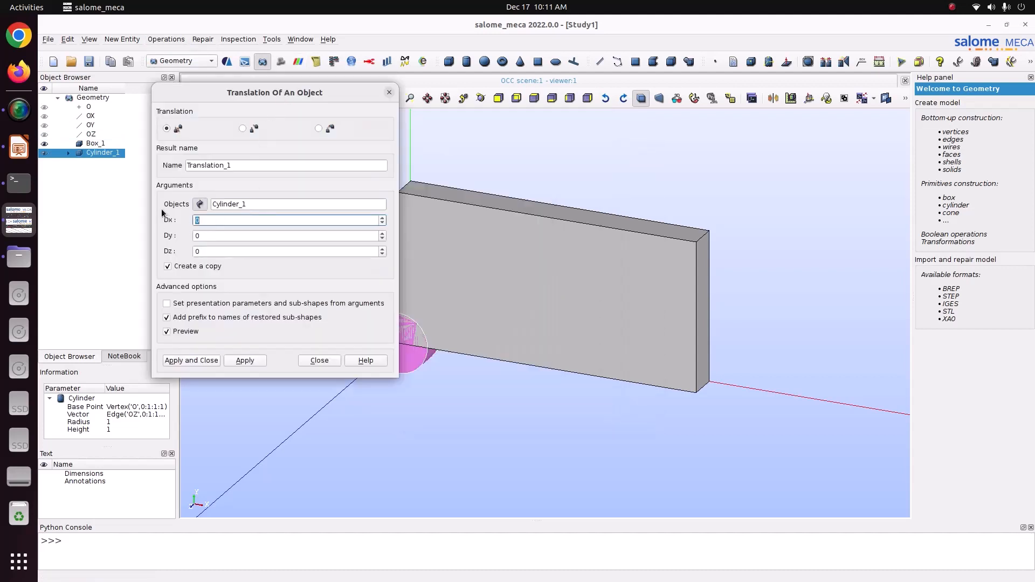
text(5)
double_click(207, 235)
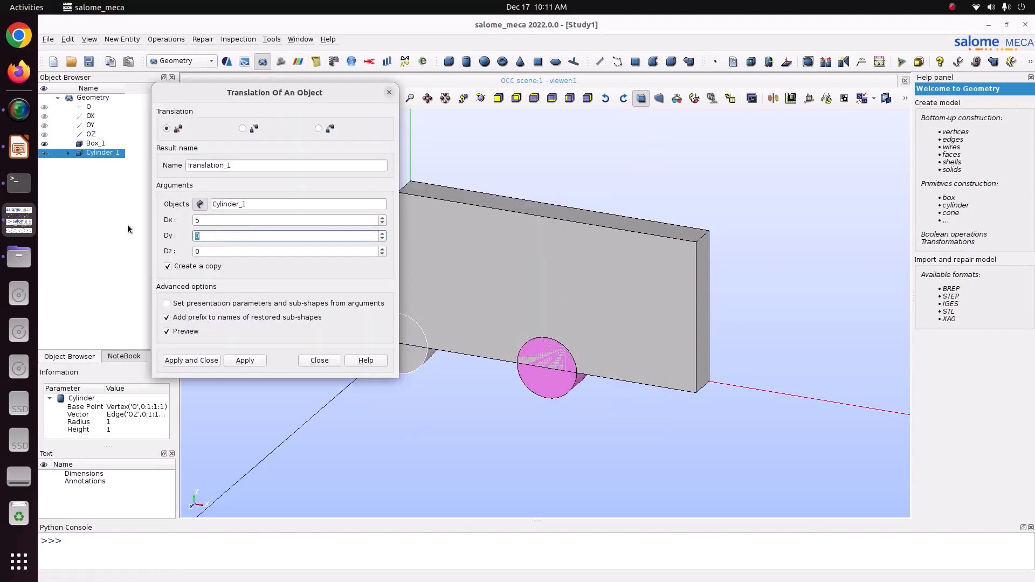
text(2.5)
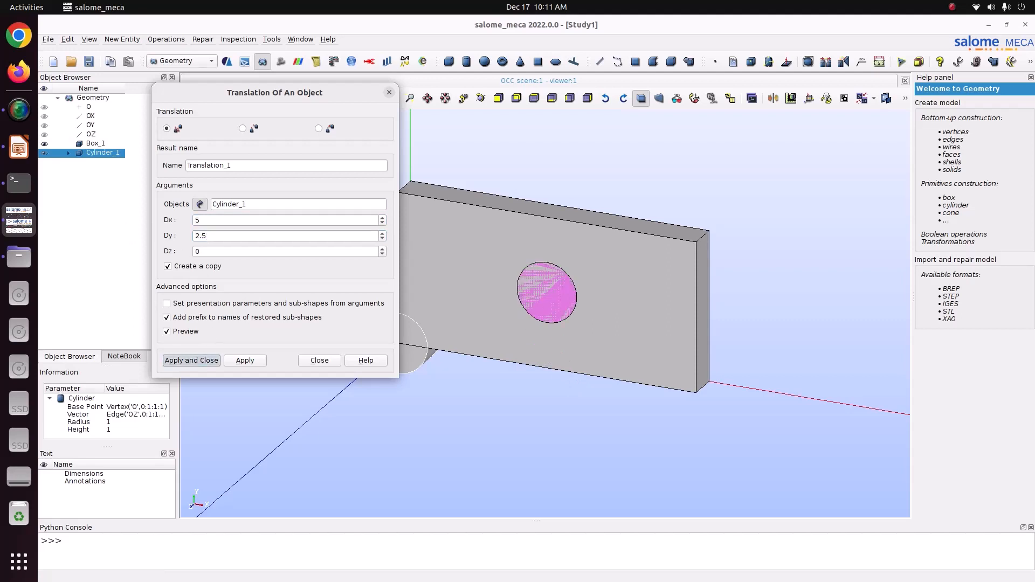
click(196, 360)
click(237, 197)
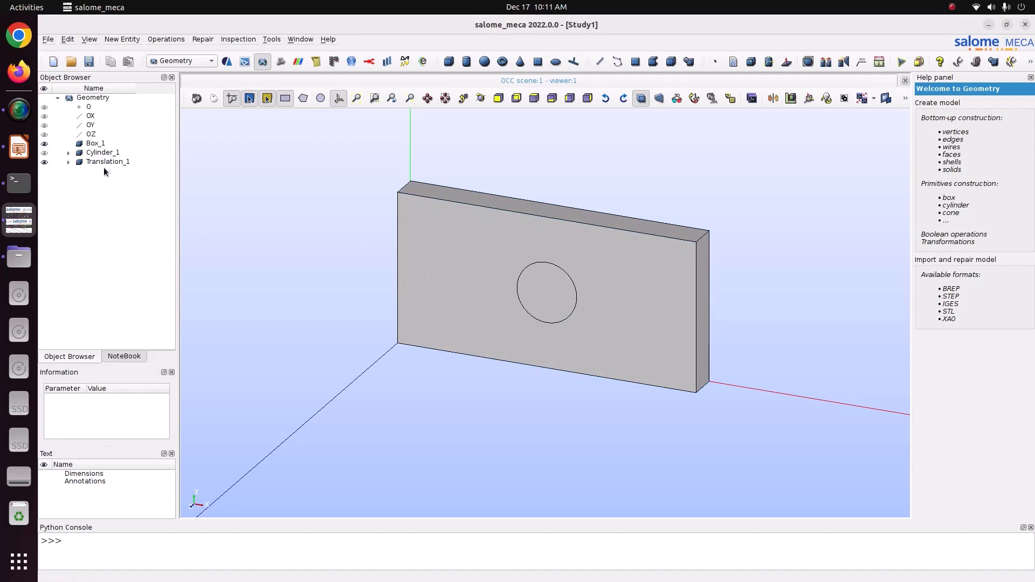
Cut the translated cylinder out of Box_1 to make a through hole, and inspect the resulting plate
click(95, 143)
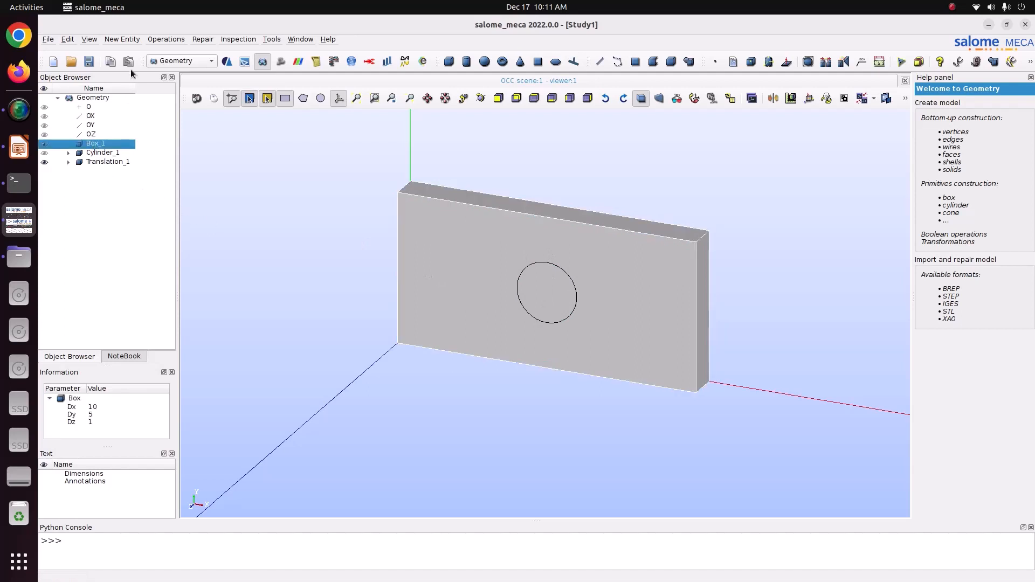
click(159, 40)
mouse_move(159, 51)
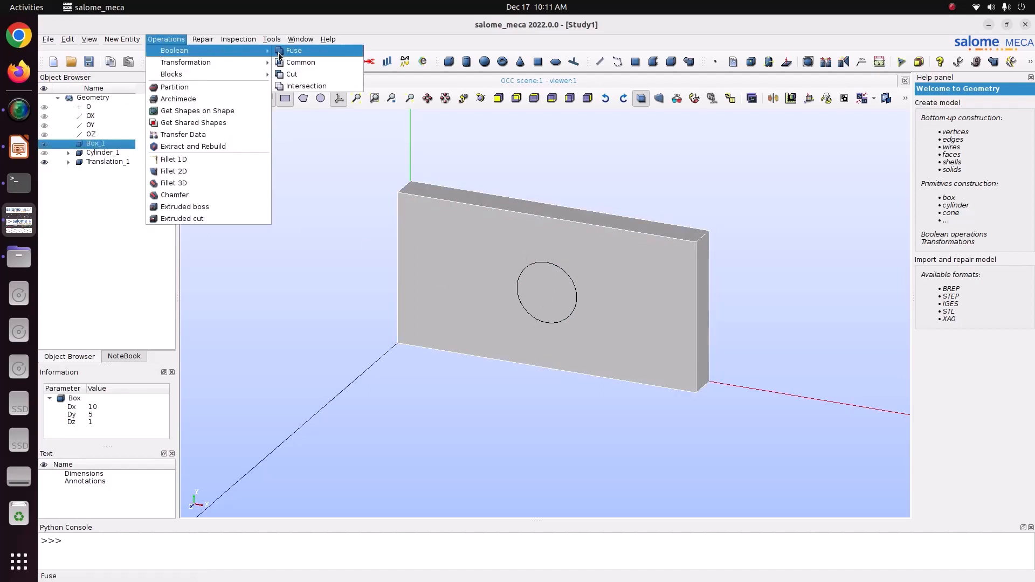
click(292, 75)
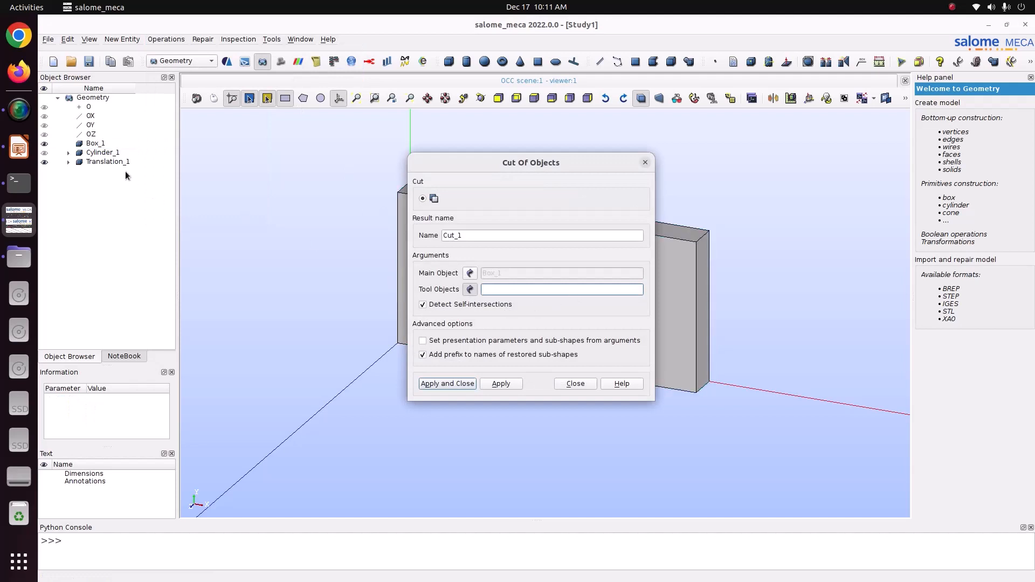
click(111, 161)
click(447, 384)
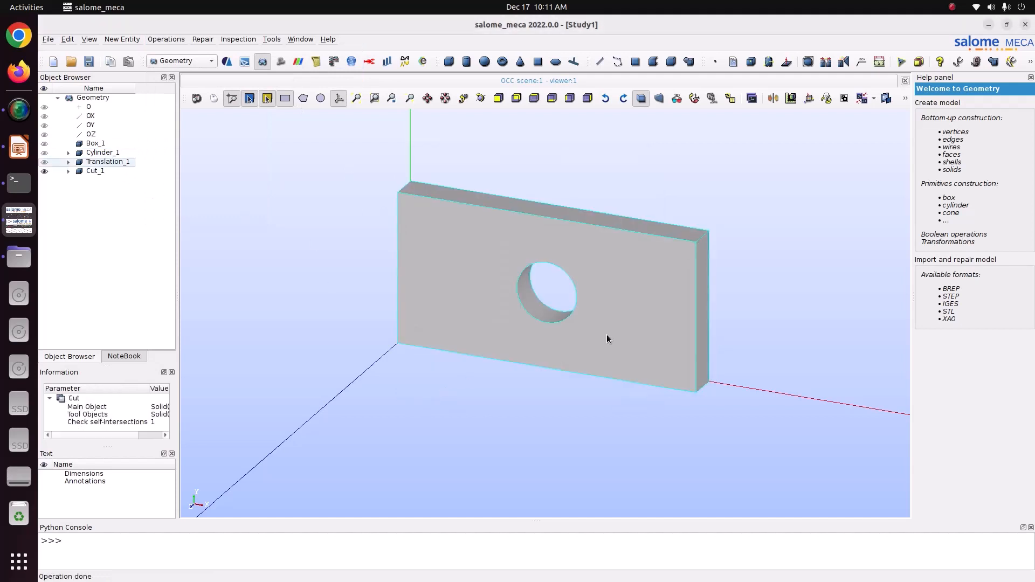
click(481, 97)
drag(508, 159, 627, 344)
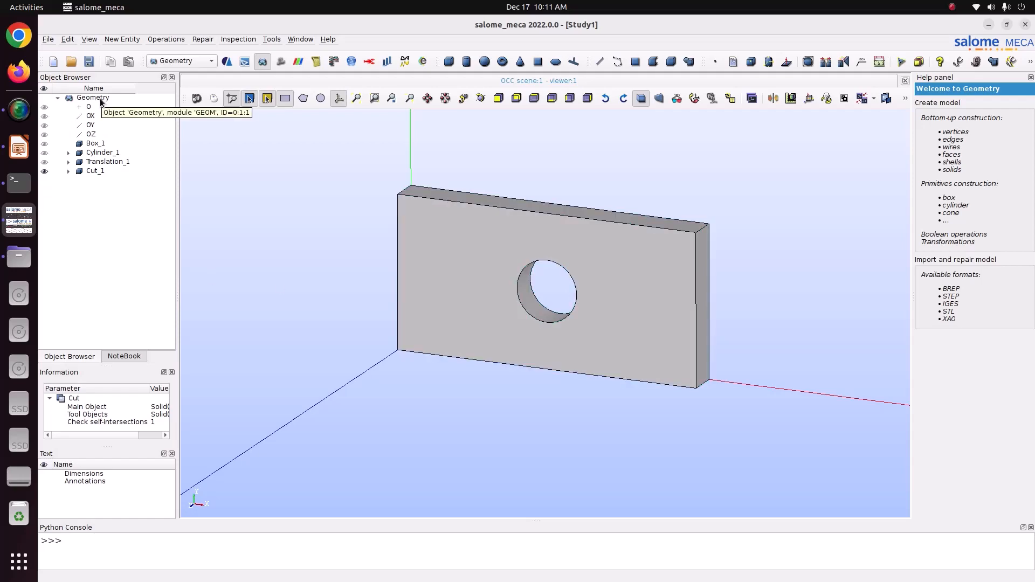
Save the study as Study123 in the Pictures/CODE_ASTER/59_Signorin folder
key(ctrl+s)
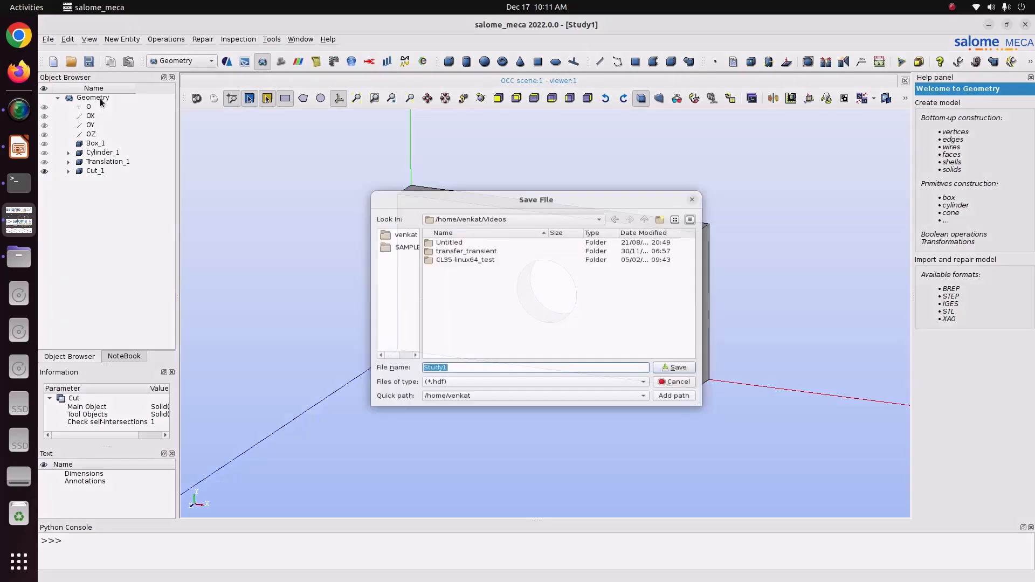
click(405, 226)
scroll(469, 340, down, 1)
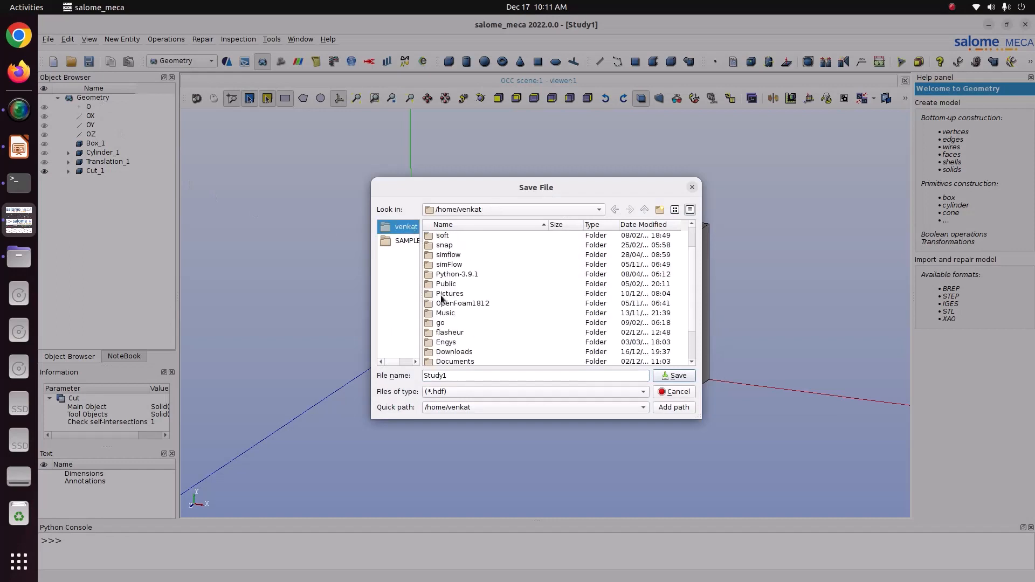
double_click(450, 293)
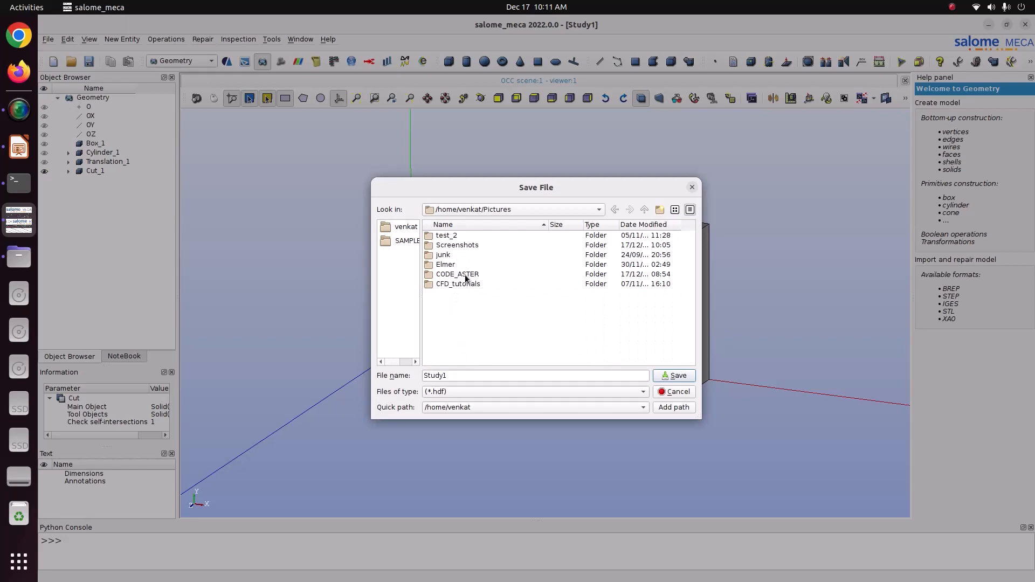
double_click(457, 275)
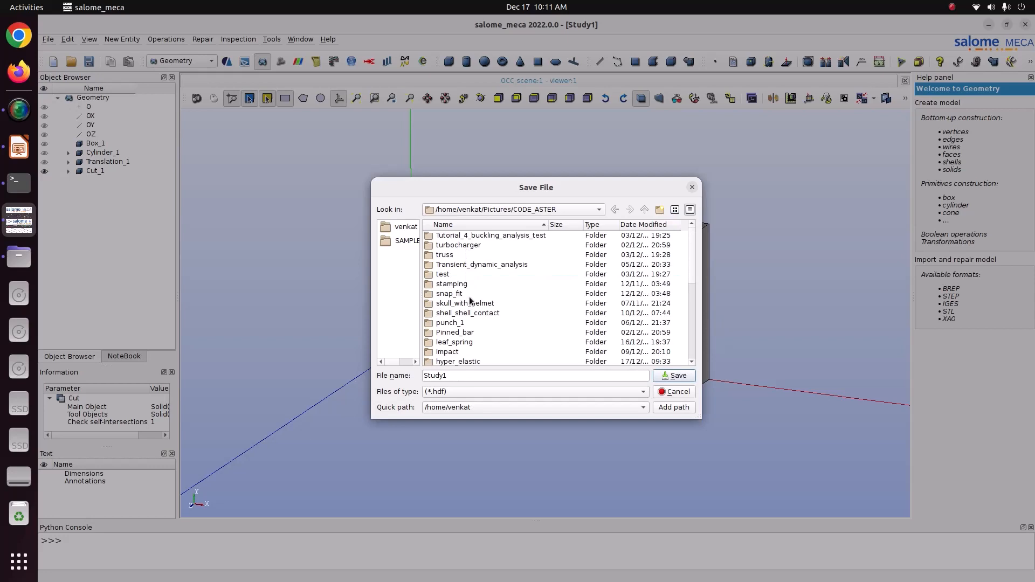
scroll(469, 300, down, 4)
scroll(469, 296, down, 2)
double_click(452, 313)
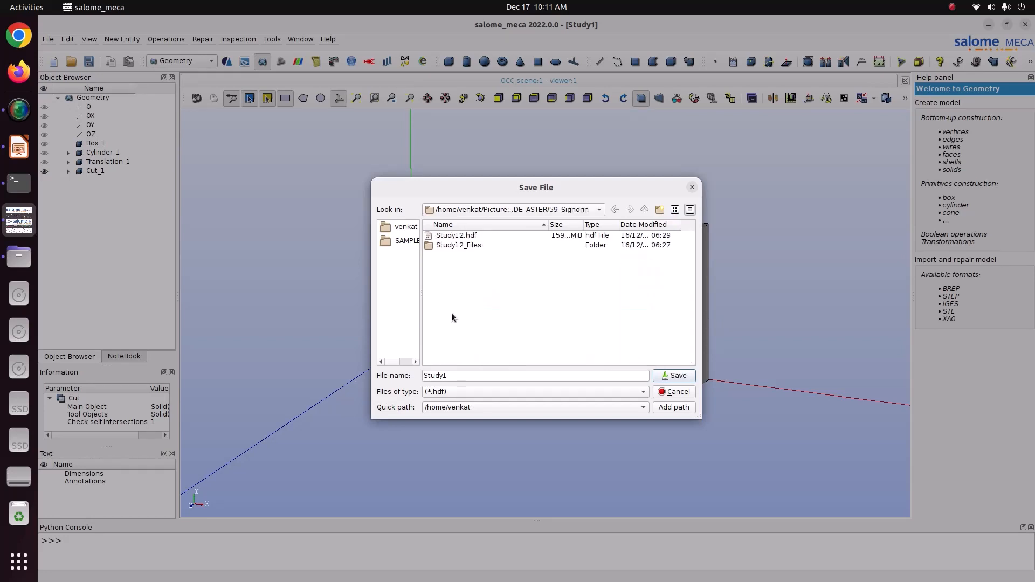
click(461, 375)
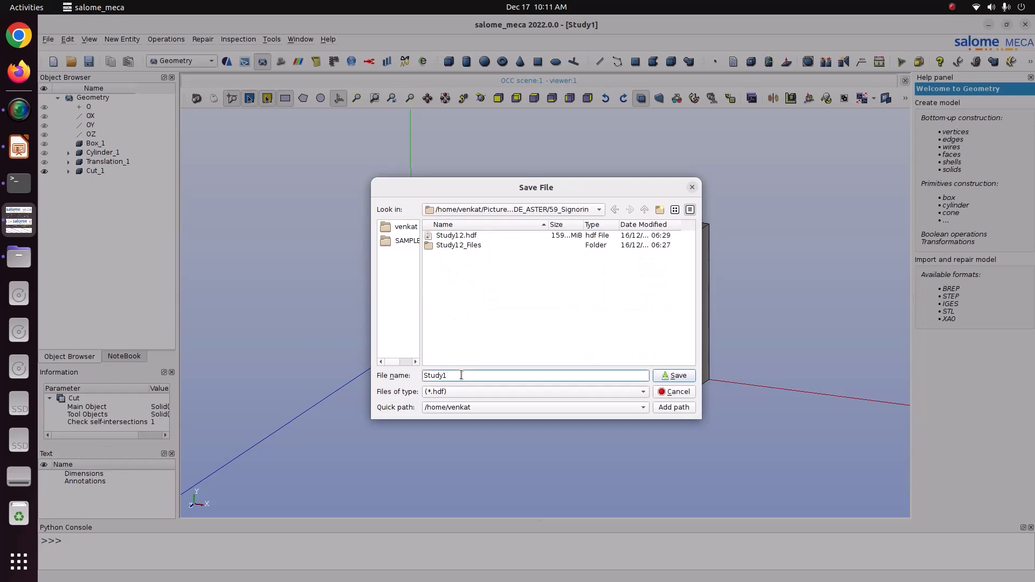
text(23)
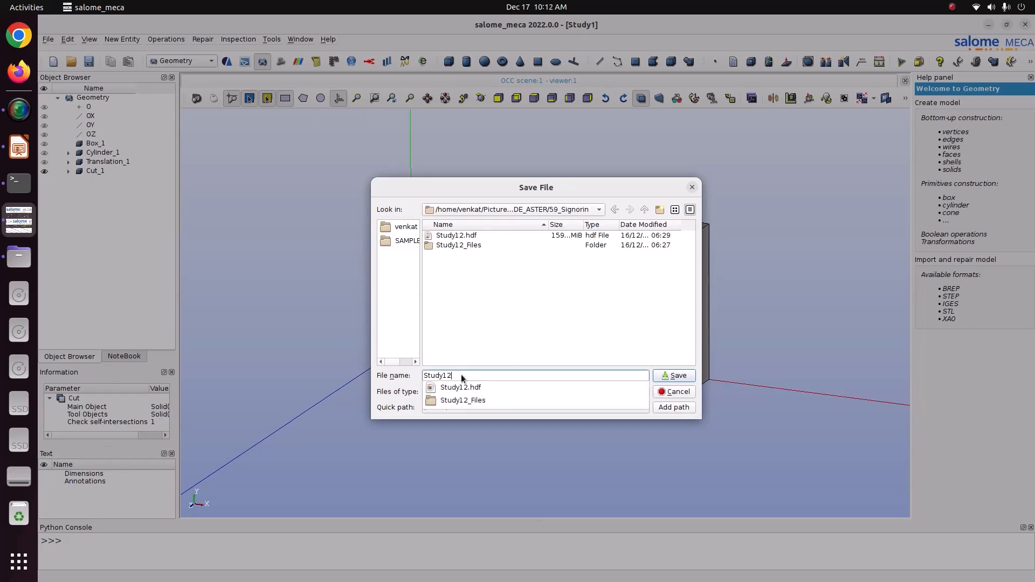
click(672, 376)
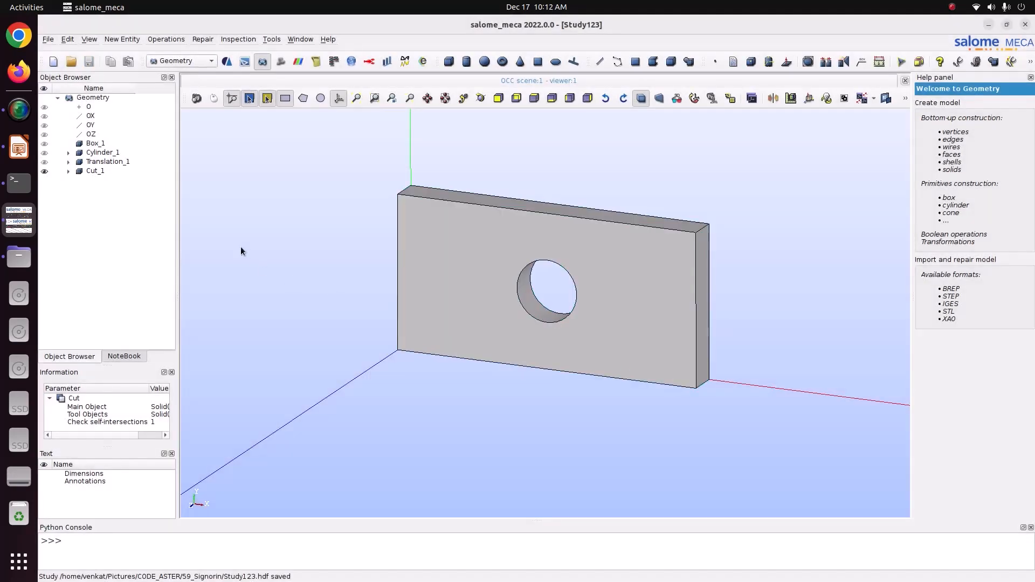
Create a face group named Fixed on Cut_1 from the plate's end face at the origin
click(110, 171)
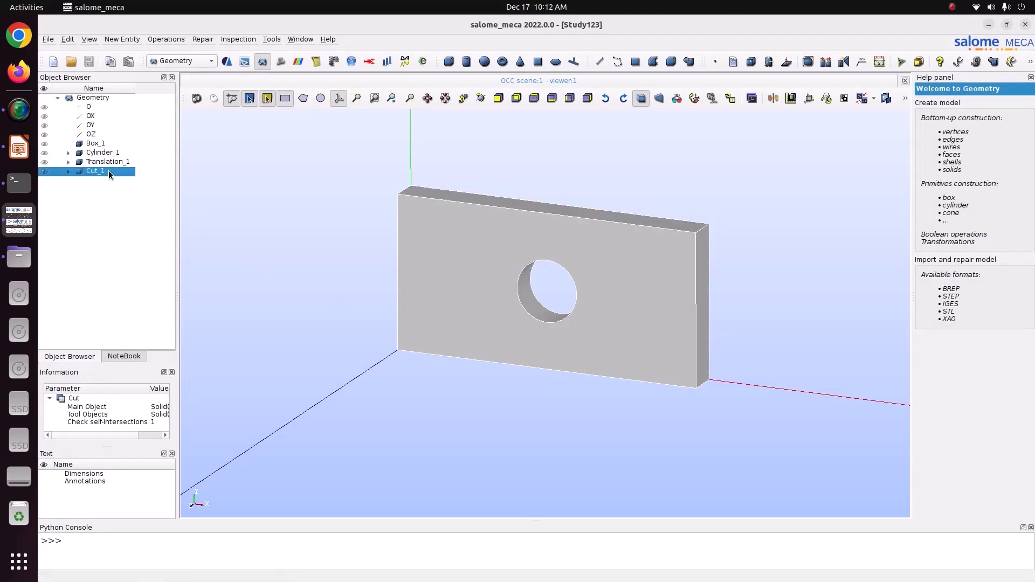
right_click(109, 171)
click(162, 203)
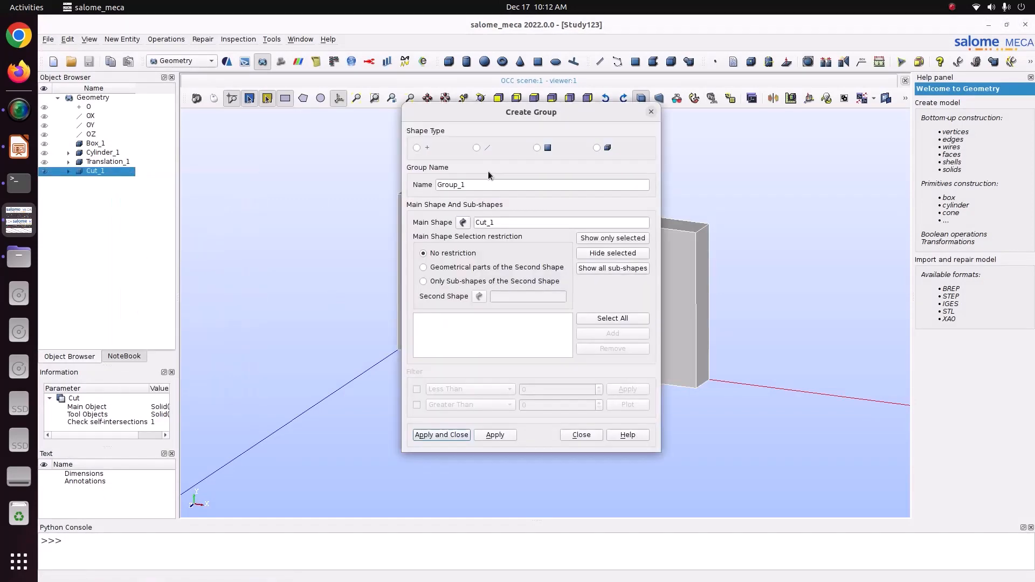
click(536, 148)
drag(559, 112, 243, 93)
click(480, 98)
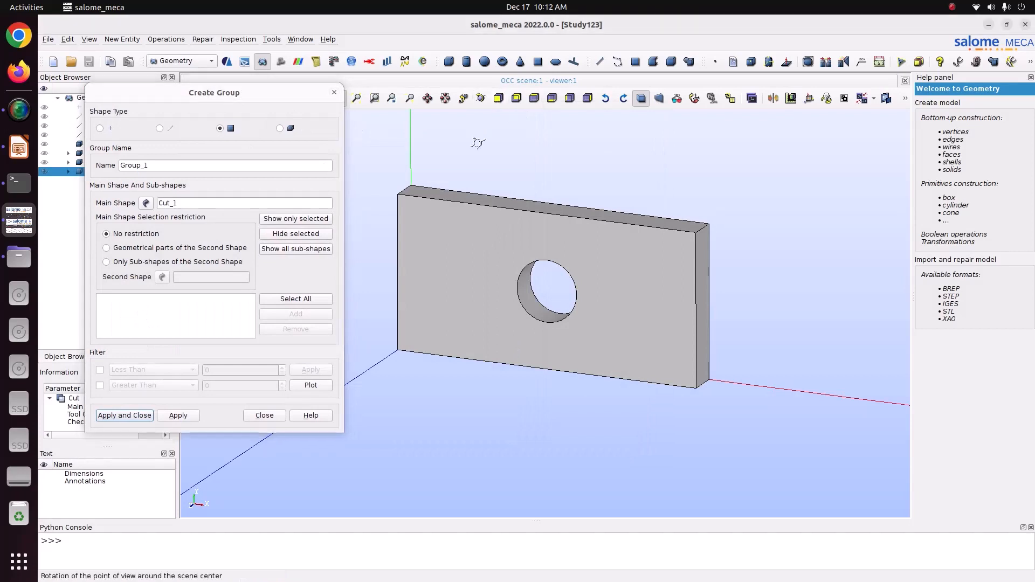
drag(576, 226, 688, 266)
click(426, 272)
click(296, 314)
double_click(178, 169)
text(Fixed)
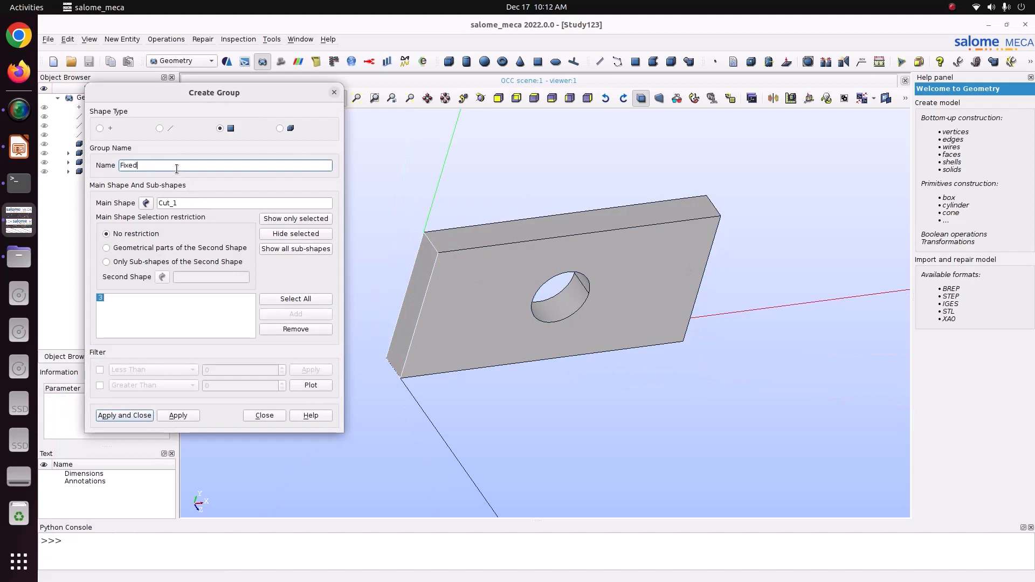
click(178, 415)
Create a face group named disp on Cut_1 from the plate's opposite end face, at the far X end
click(481, 97)
drag(695, 218, 591, 231)
click(660, 240)
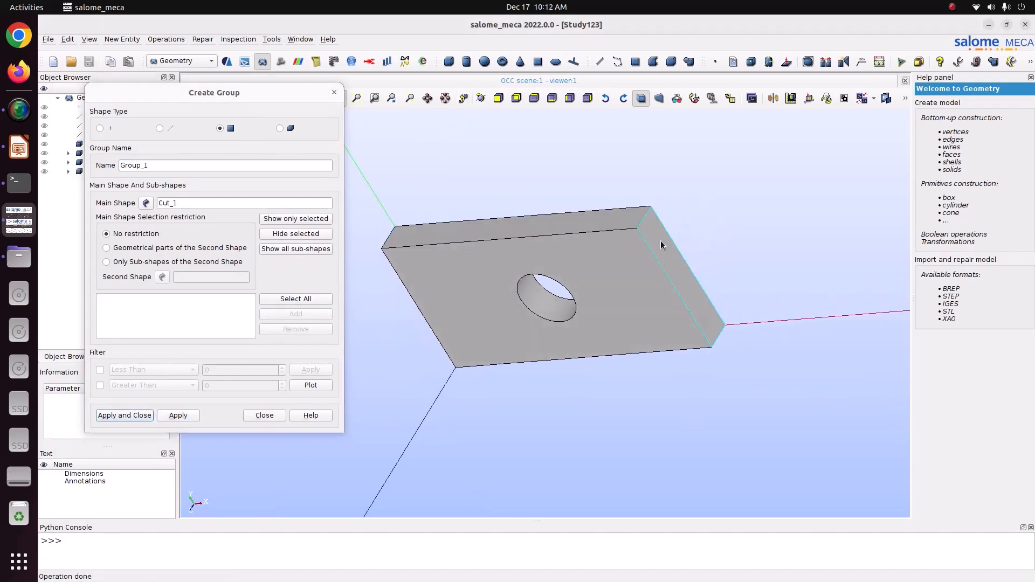
click(295, 314)
double_click(171, 165)
text(disp)
key(Return)
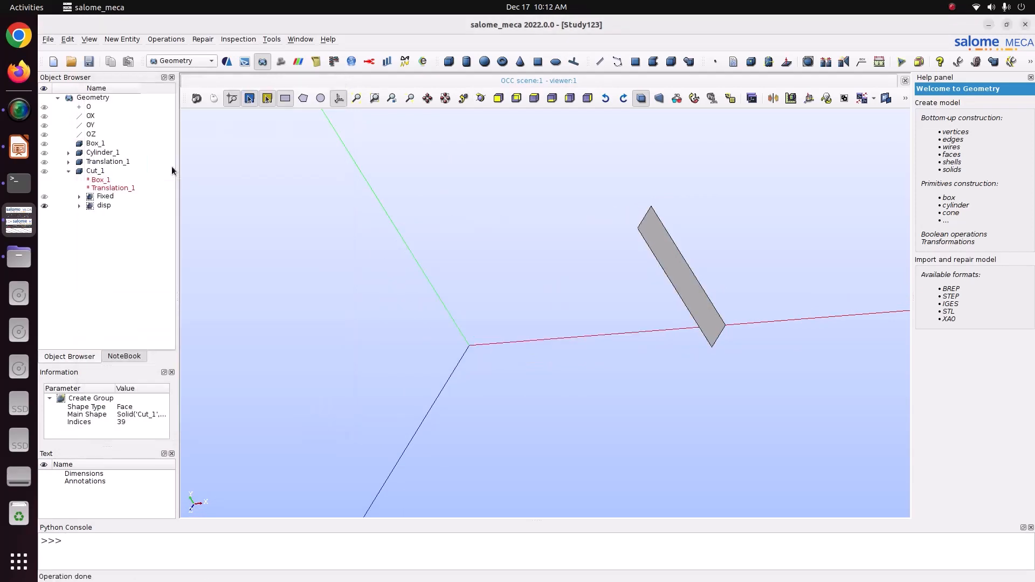
Save the study and switch to the Mesh module with Cut_1 selected
key(ctrl+s)
right_click(139, 73)
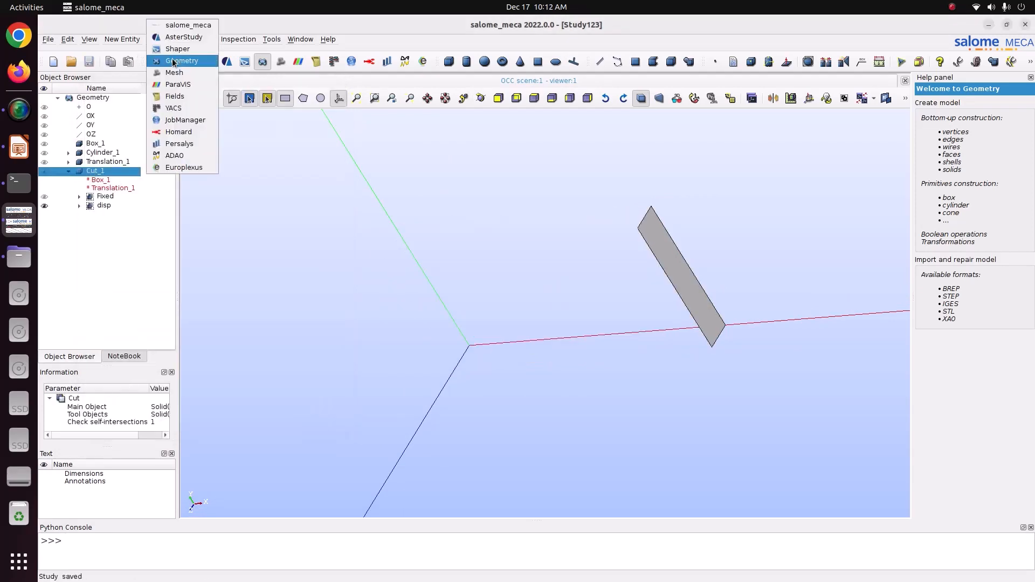
click(177, 76)
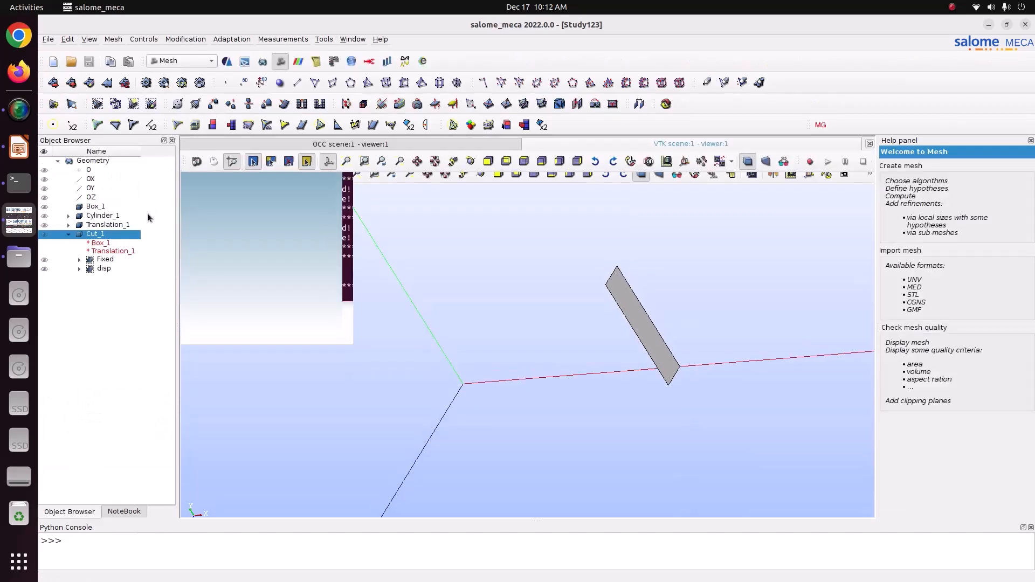
Create a mesh on Cut_1 using the NETGEN 1D-2D-3D algorithm, with all geometry groups included
click(113, 38)
click(116, 51)
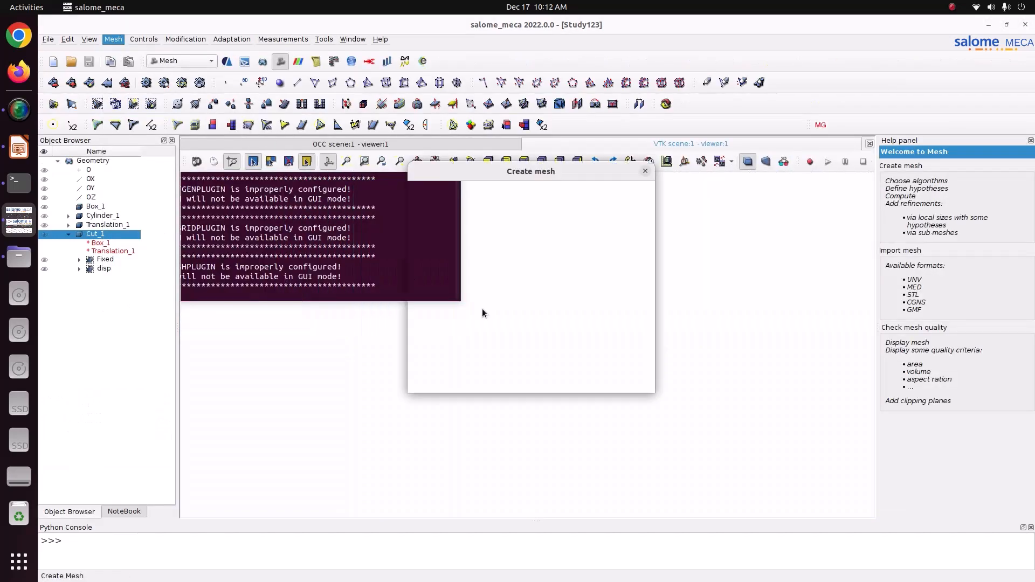
click(521, 268)
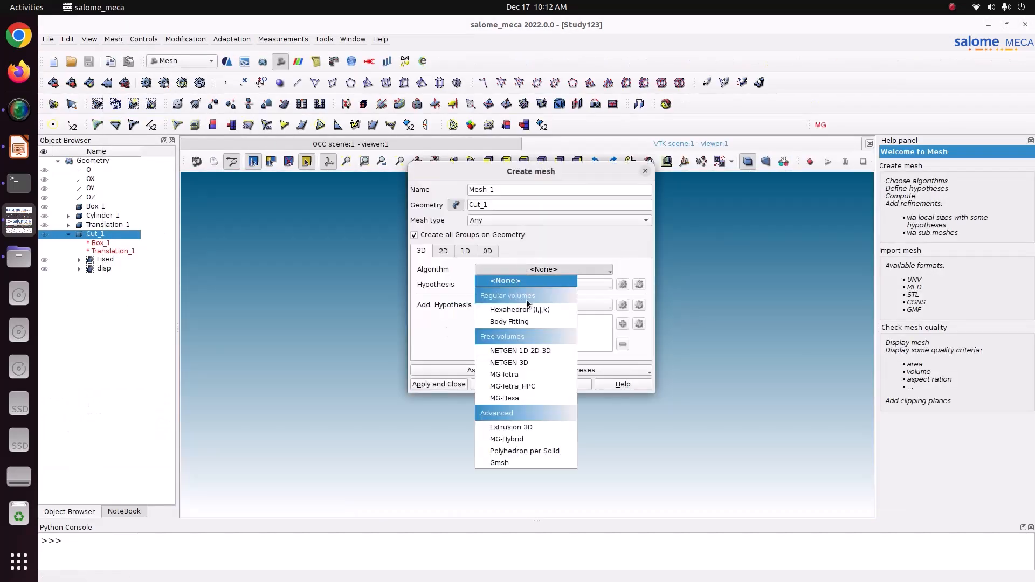
click(531, 350)
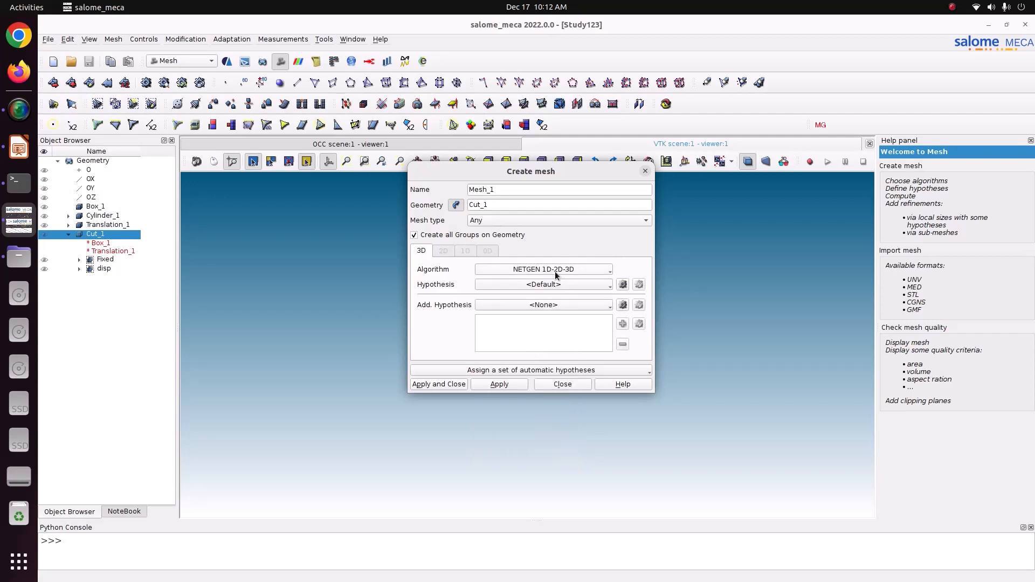
click(623, 284)
click(629, 285)
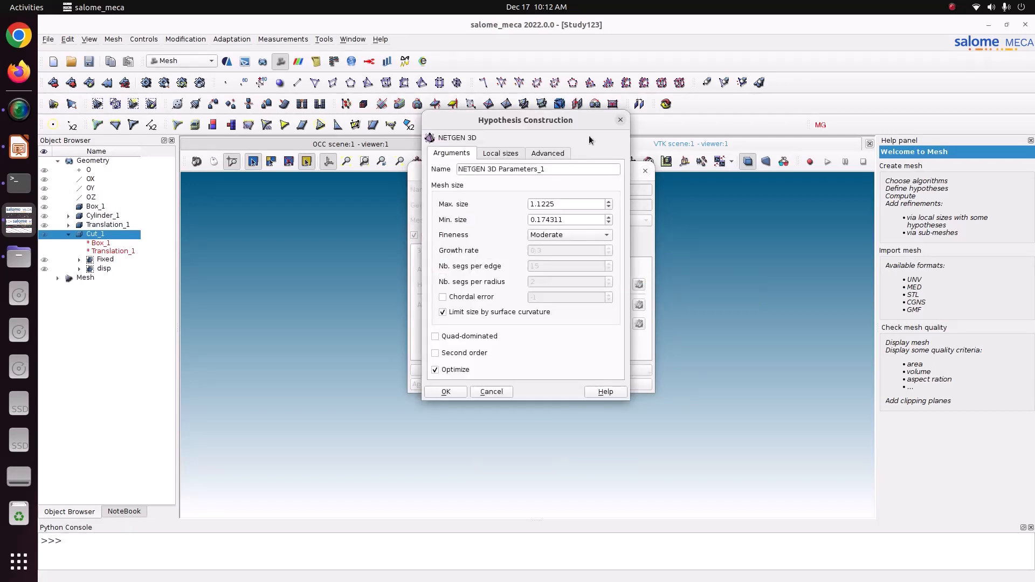
click(620, 120)
Add a NETGEN 3D Simple Parameters hypothesis with a local length of 0.3 and finish creating the mesh
click(625, 285)
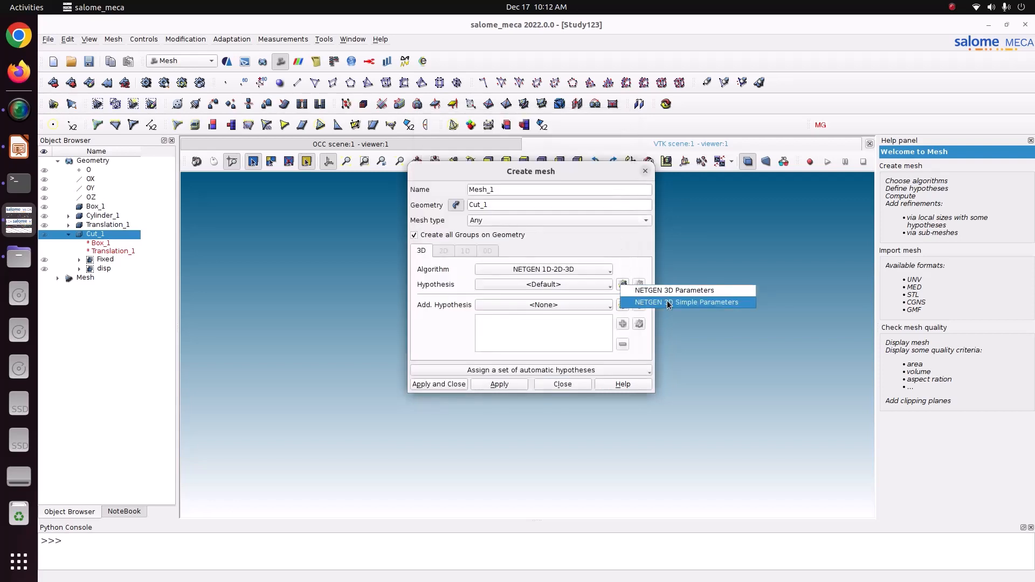
click(669, 303)
click(495, 234)
double_click(563, 235)
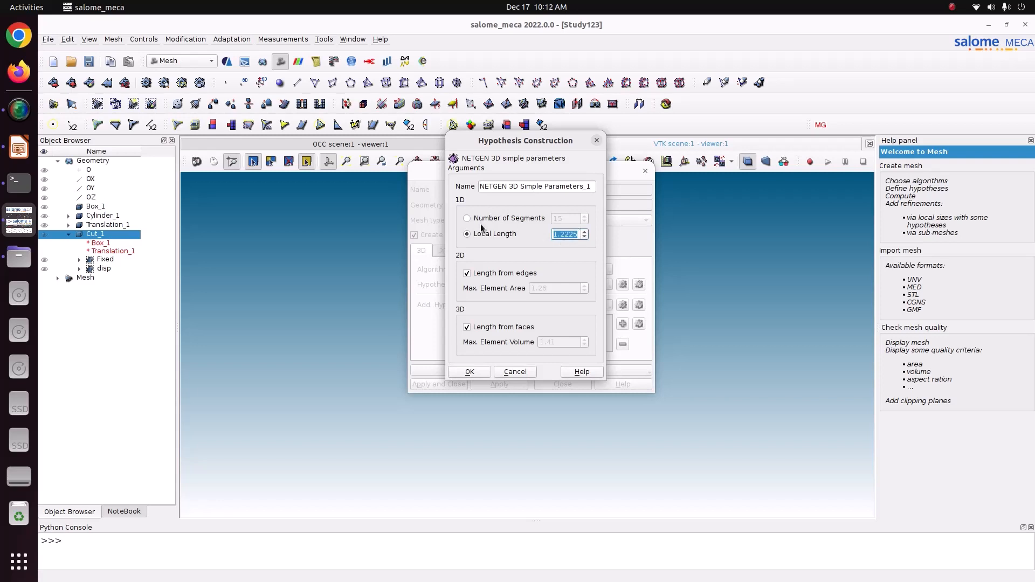
text(0.3)
click(474, 372)
click(438, 383)
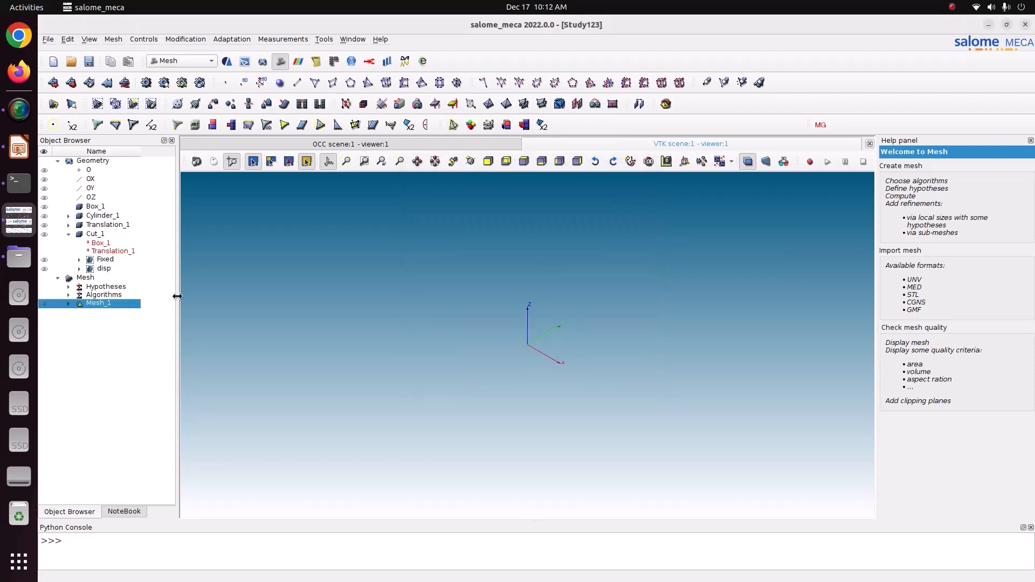
Compute Mesh_1 and expand it in the object tree to show its face groups
right_click(131, 309)
click(187, 361)
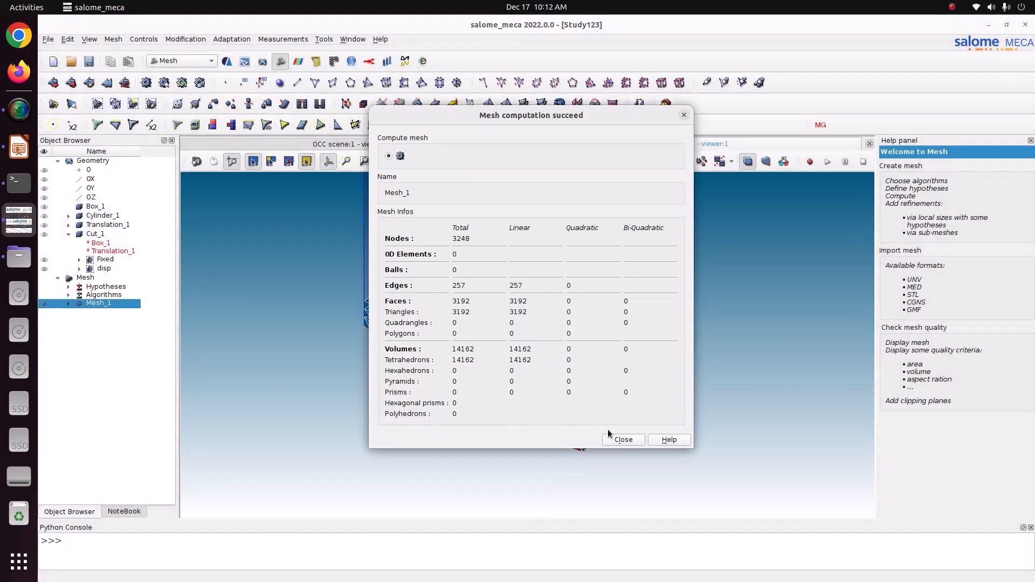
click(607, 437)
scroll(607, 436, up, 3)
click(69, 303)
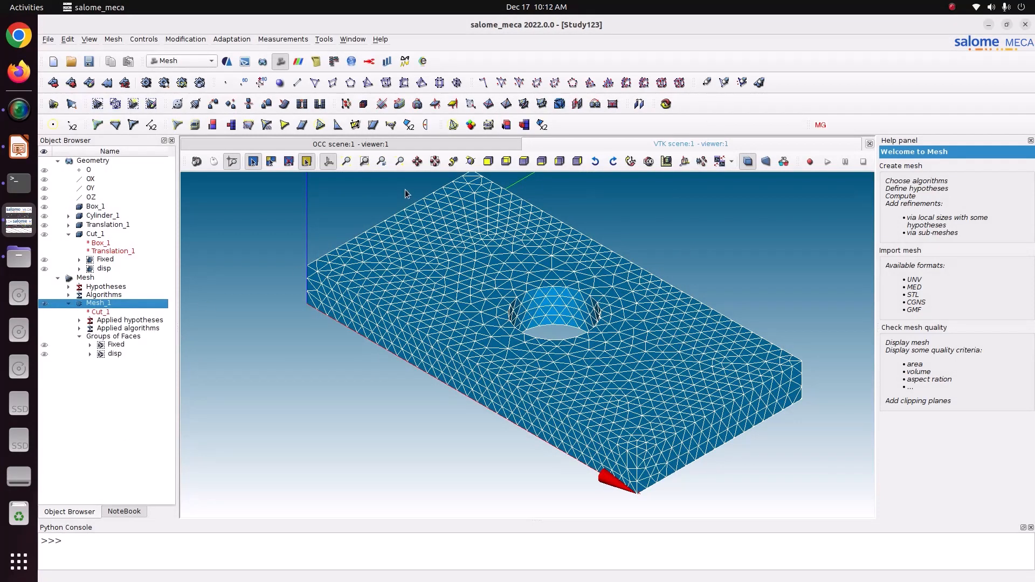
Save the study and switch to the AsterStudy module with the stable code_aster version
click(89, 61)
click(199, 61)
click(190, 37)
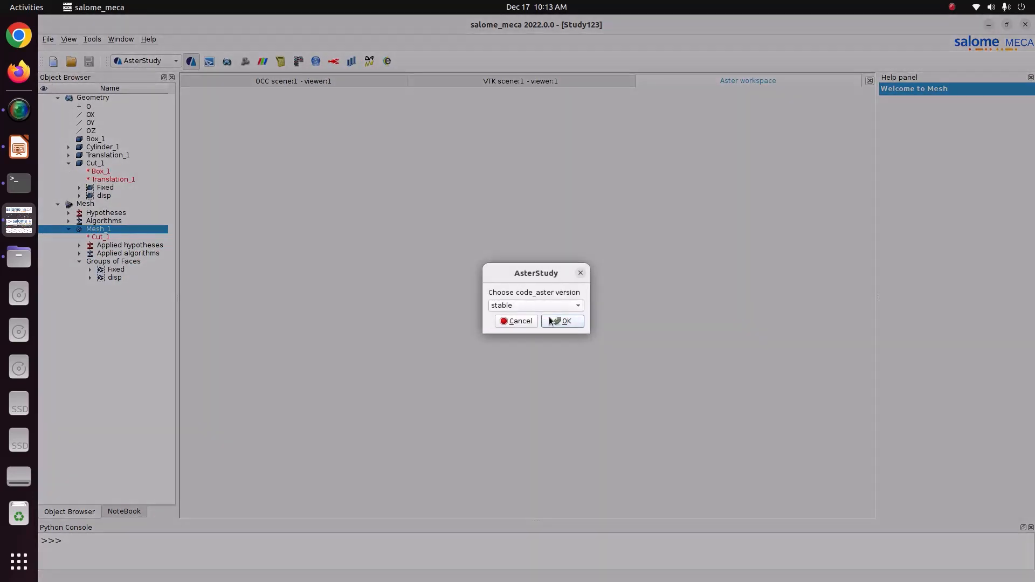
click(558, 321)
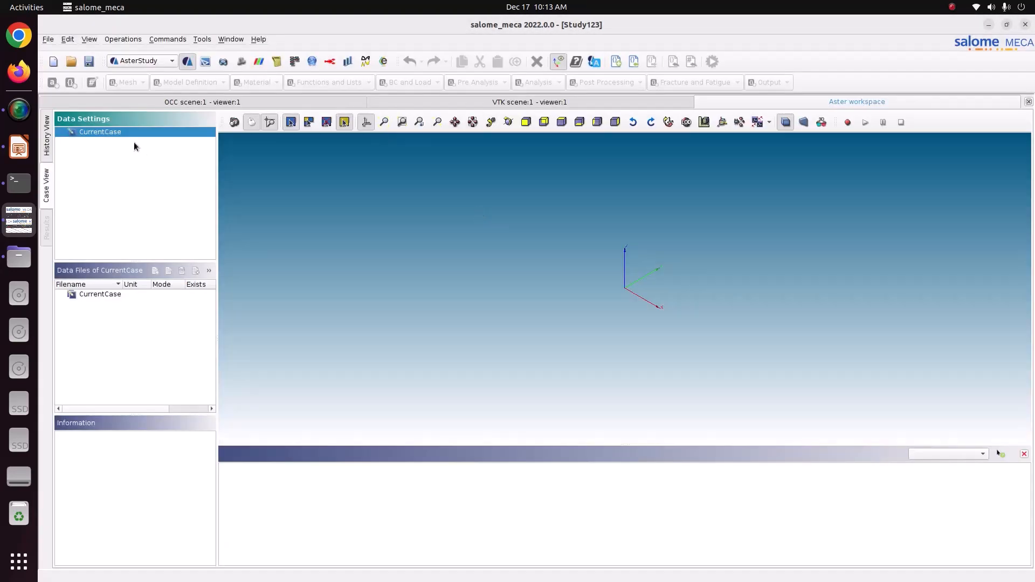
Add a stage to CurrentCase and give it a Read a mesh command that loads Mesh_1 in Med format
right_click(124, 131)
click(144, 139)
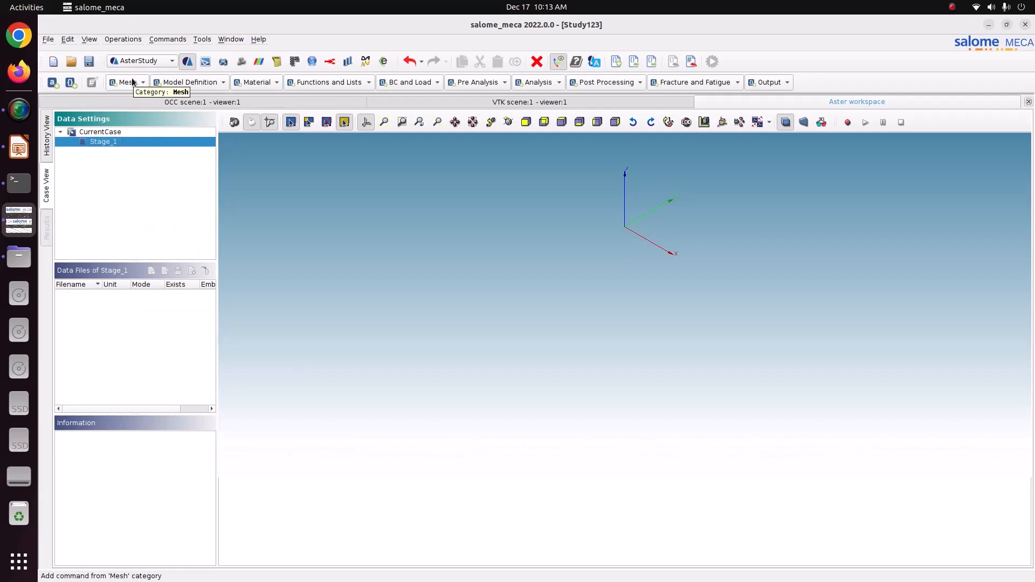
click(127, 82)
click(142, 140)
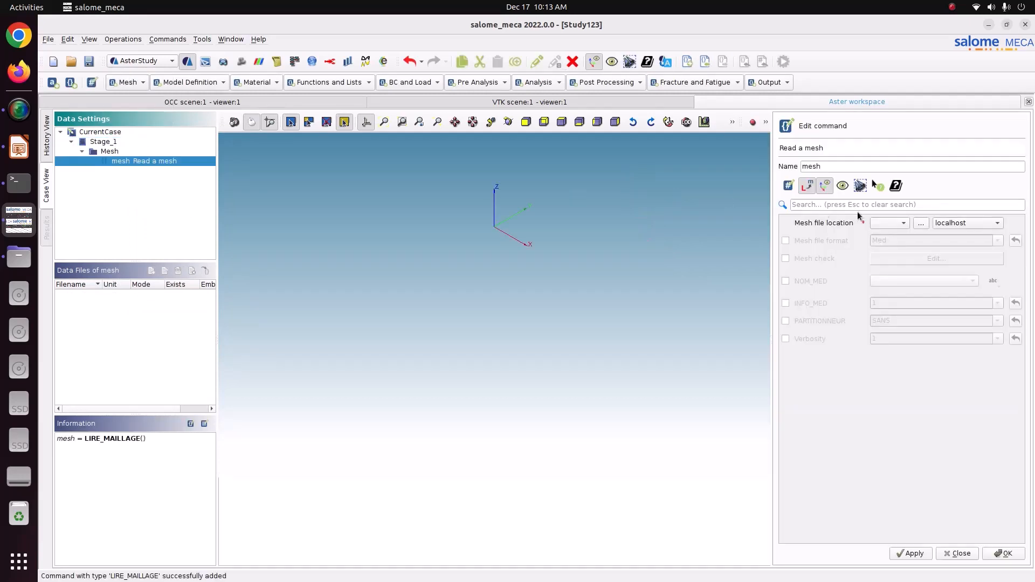
click(888, 223)
click(885, 224)
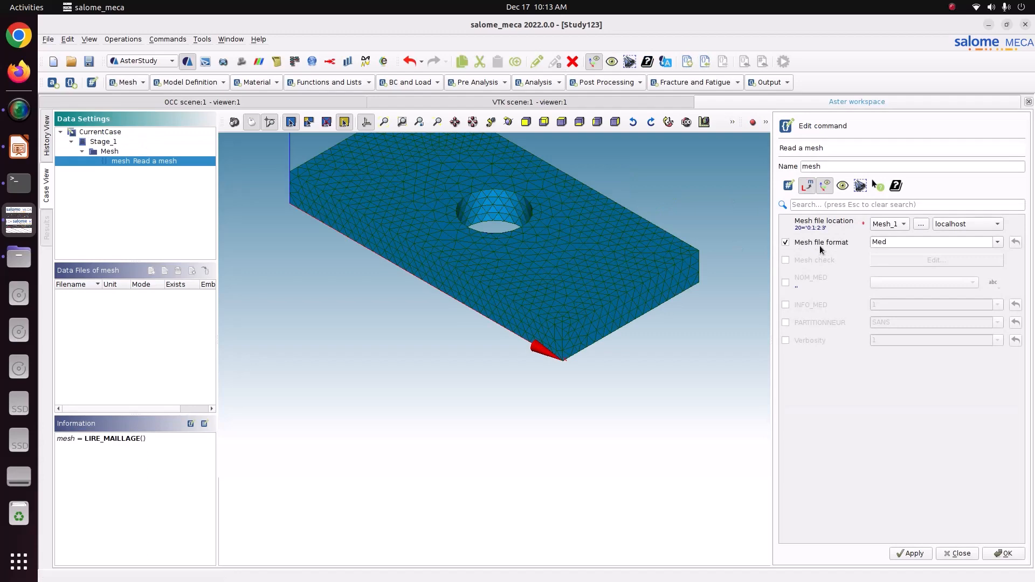
click(920, 554)
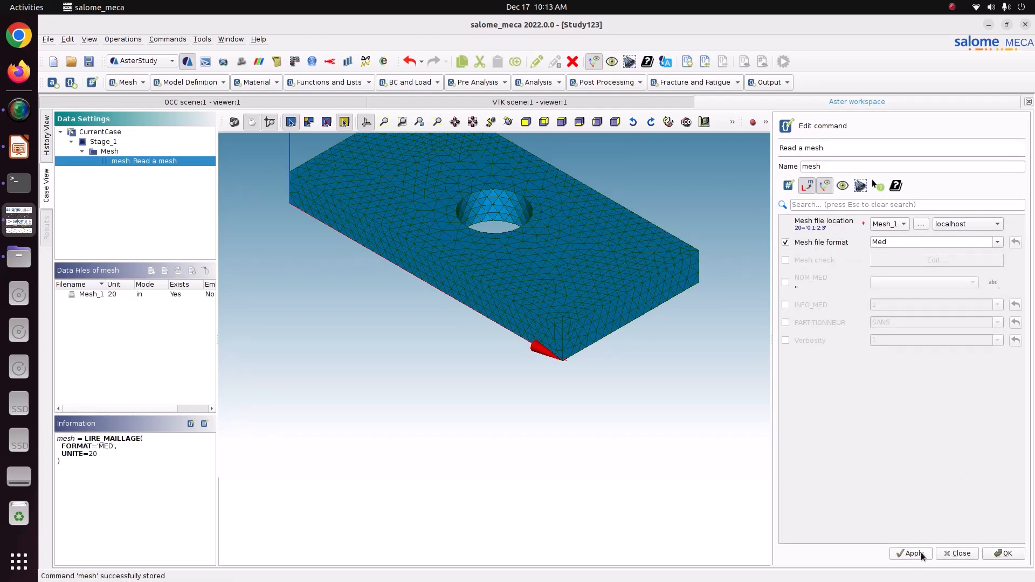
click(1003, 553)
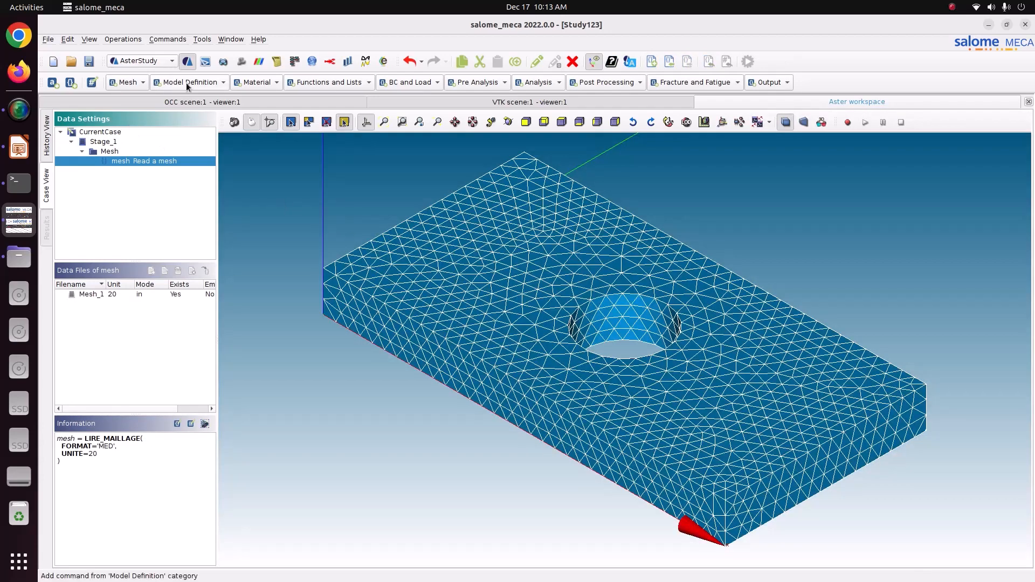
Assign finite elements to the whole mesh, with the mechanical phenomenon and 3D modelisation
click(185, 83)
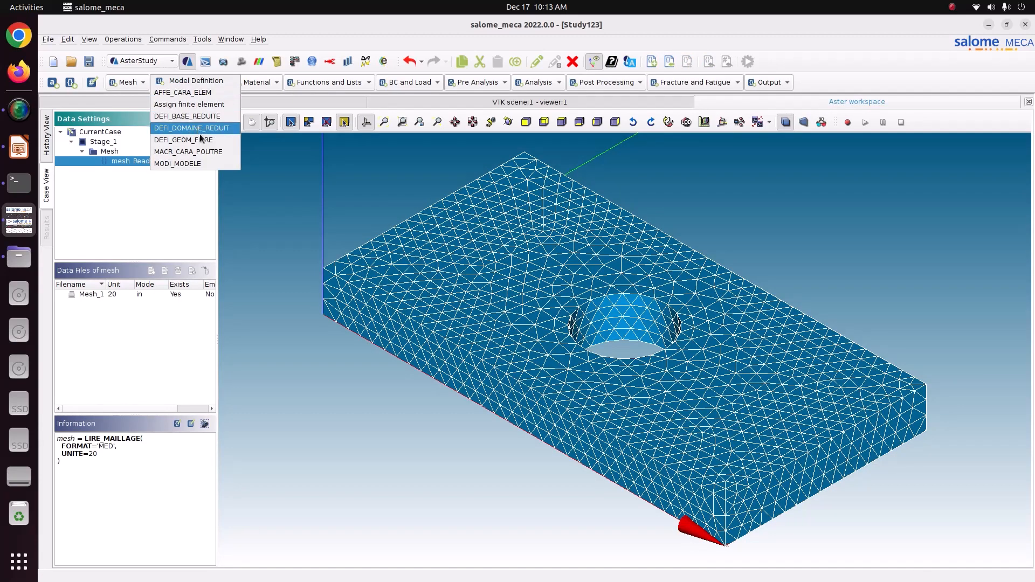
click(192, 105)
click(896, 250)
click(995, 249)
click(951, 276)
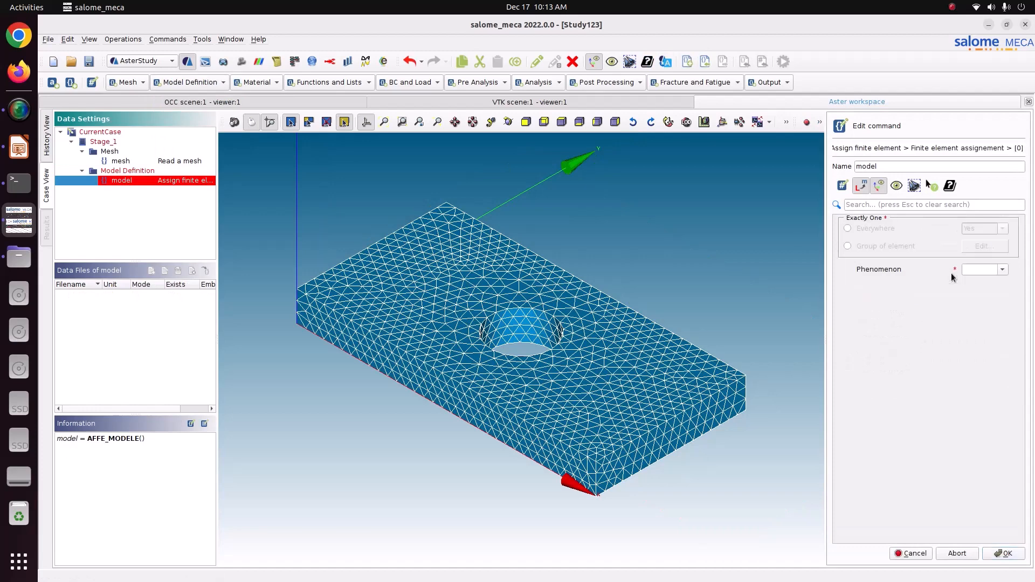
click(873, 229)
click(1002, 270)
click(979, 286)
click(1001, 287)
click(960, 356)
click(1001, 552)
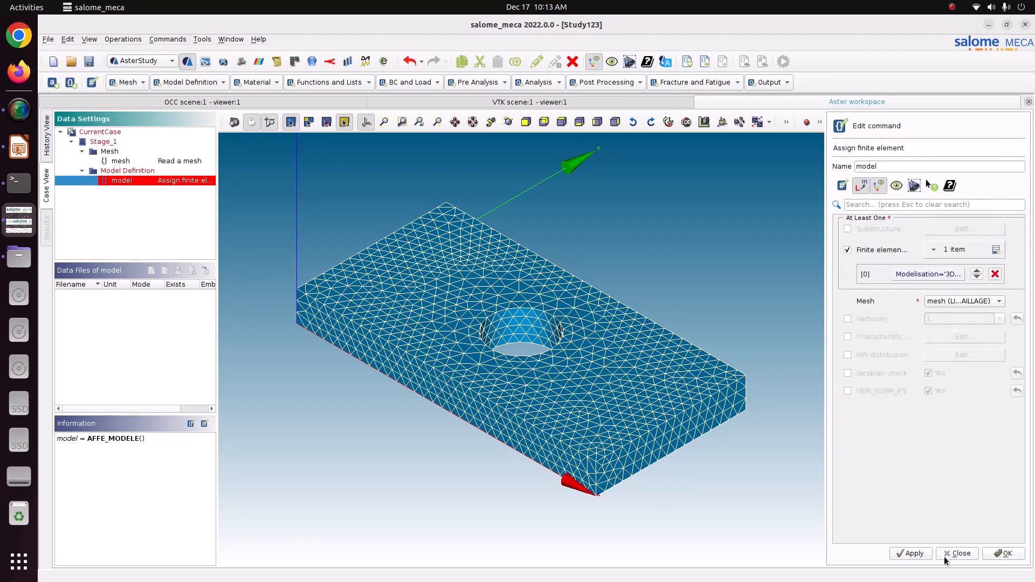
click(913, 554)
click(1002, 553)
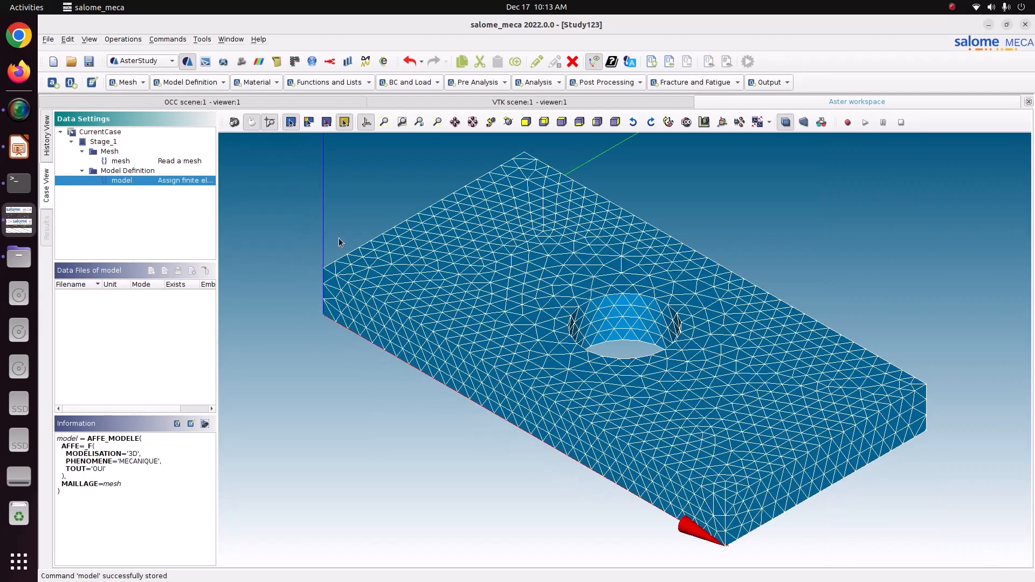
Define an ELAS_HYPER material with a Poisson's ratio of 0.49, and enable its C01 and C20 coefficients
click(272, 85)
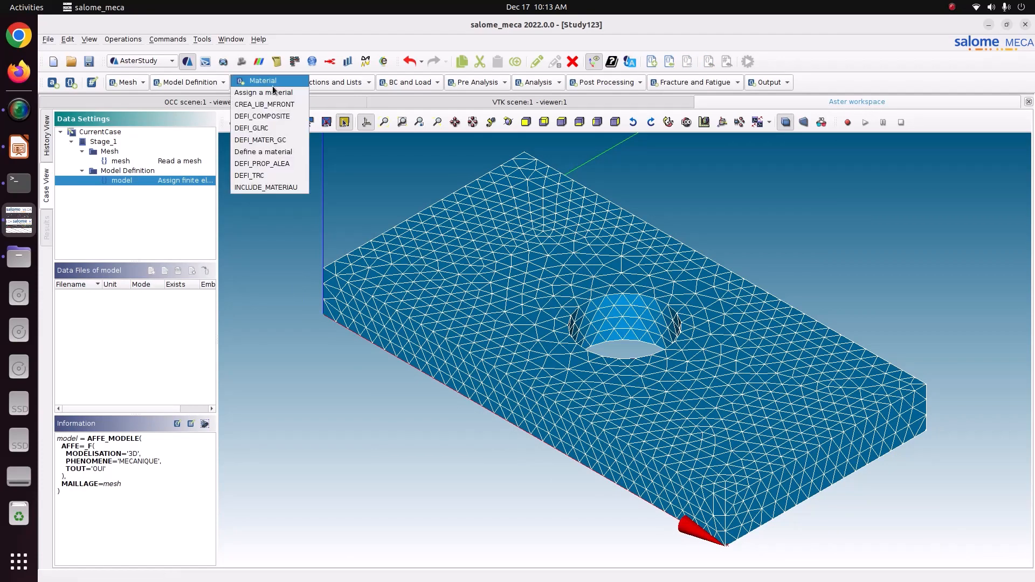
click(272, 154)
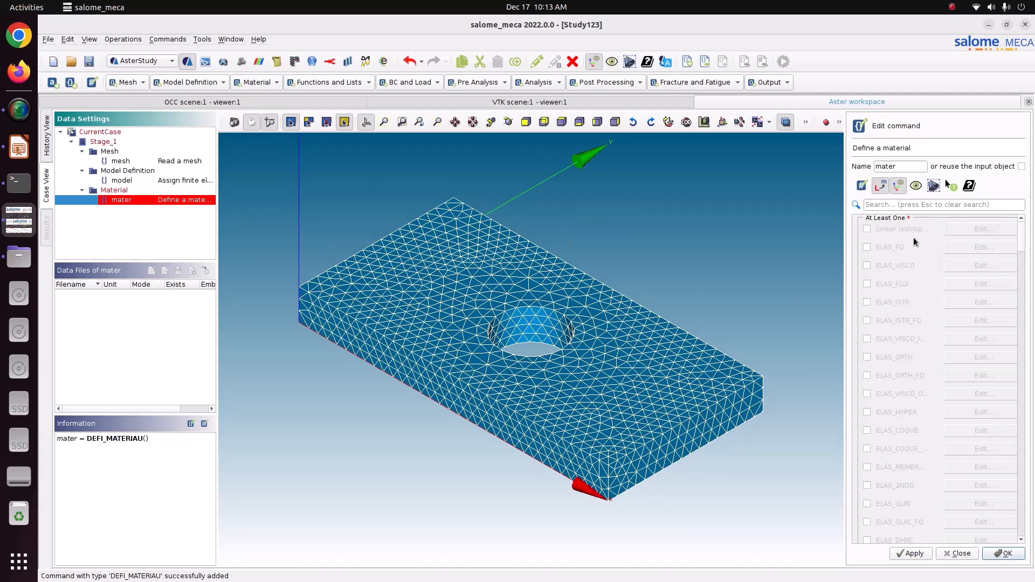
click(865, 413)
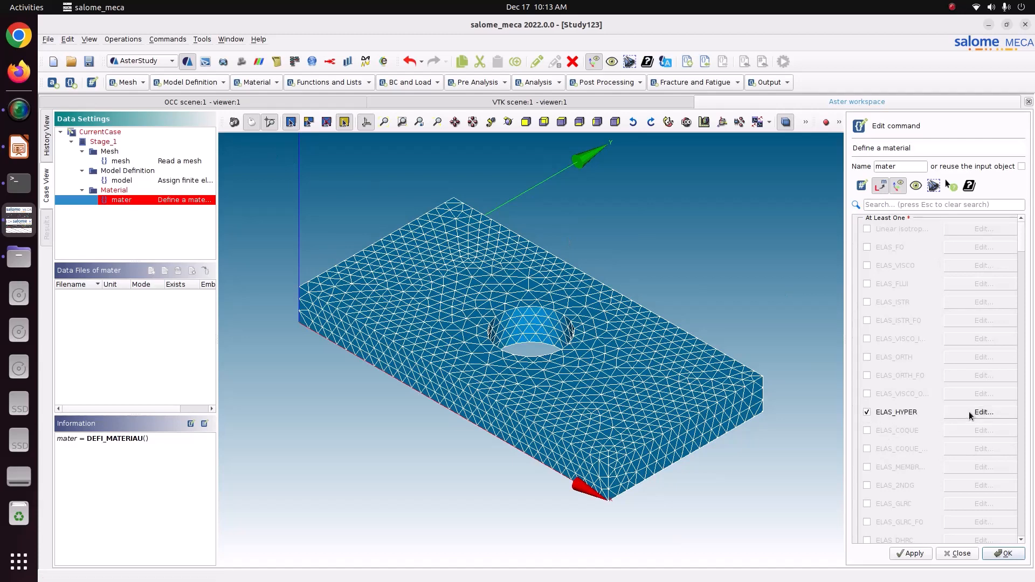
click(969, 412)
click(862, 257)
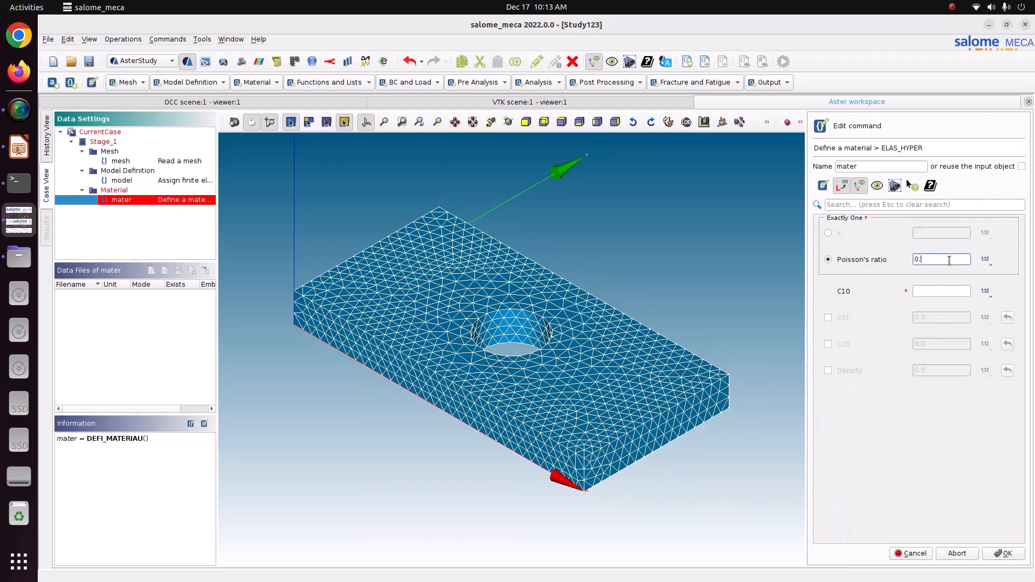
click(943, 286)
click(828, 317)
click(828, 344)
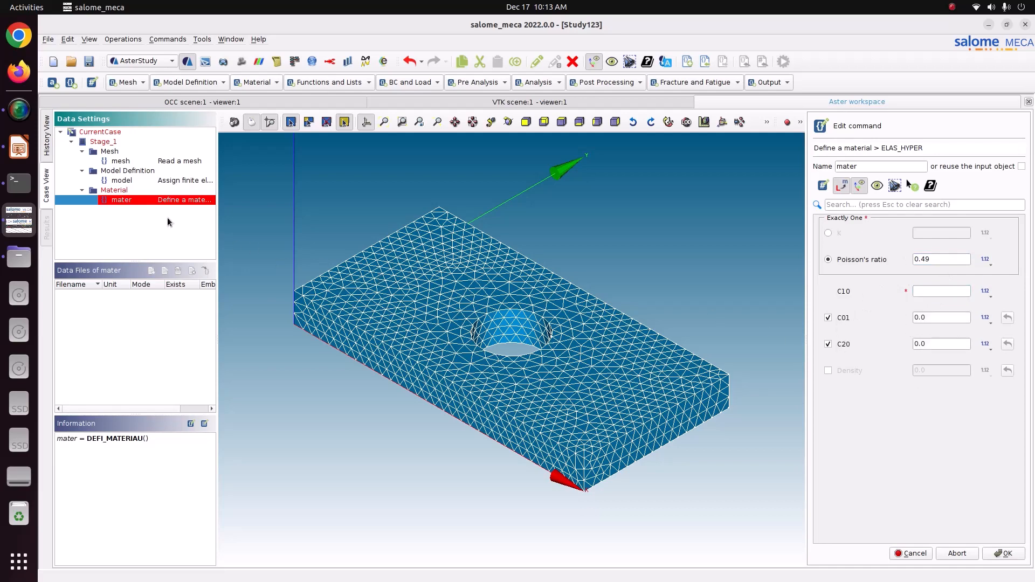
Look up the Signorini constants on slide 2 of the Impress presentation and set the material's C10 to 5.365
click(928, 287)
click(19, 146)
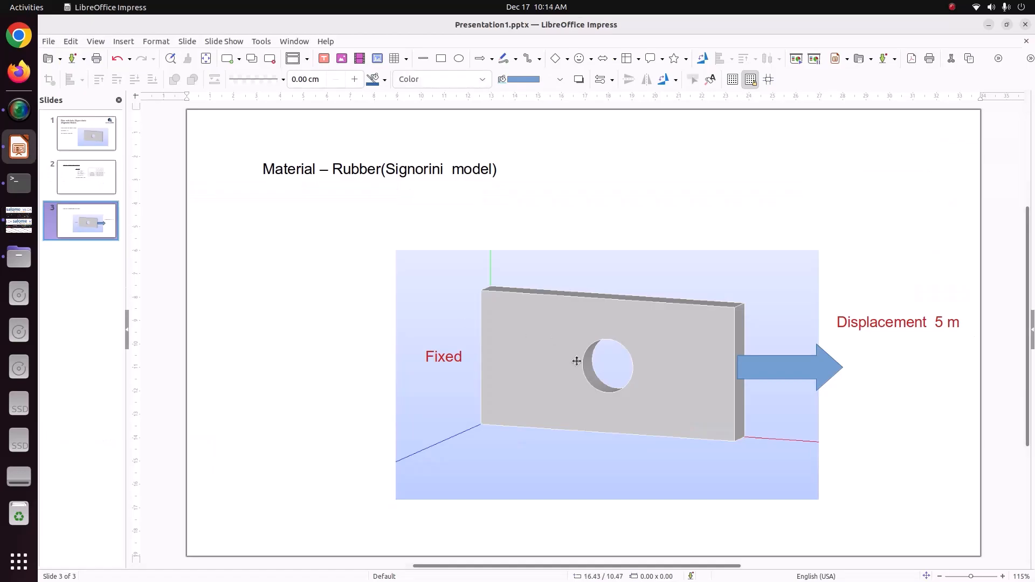
click(96, 192)
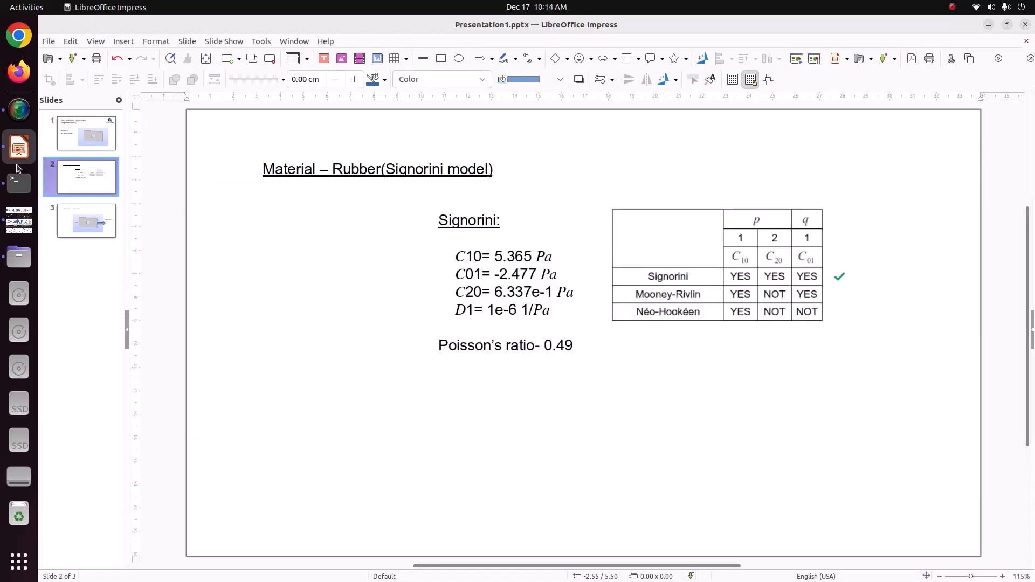
click(19, 220)
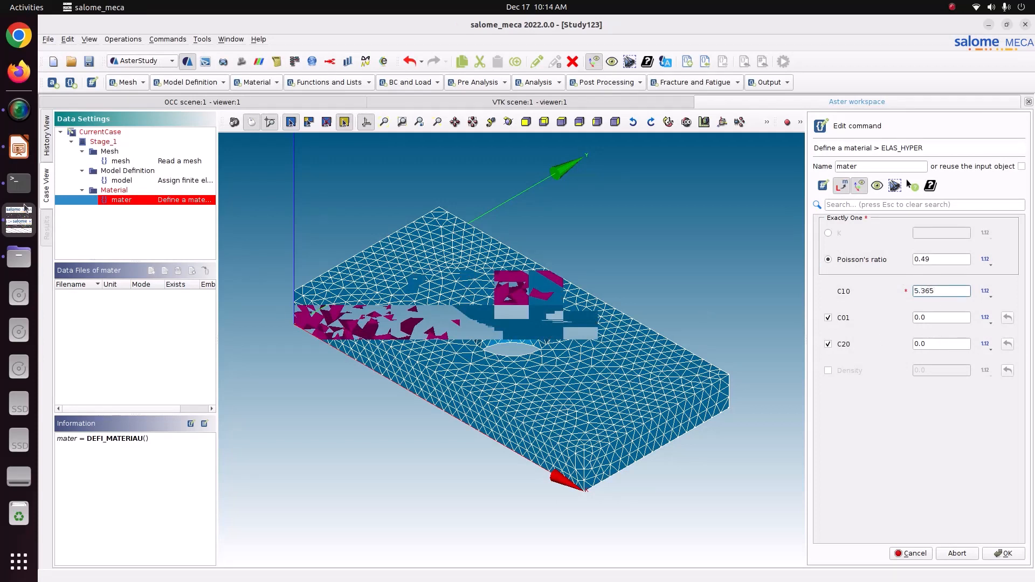
Check the Signorini slide in Impress again and set the material's C01 to -2.477
click(19, 147)
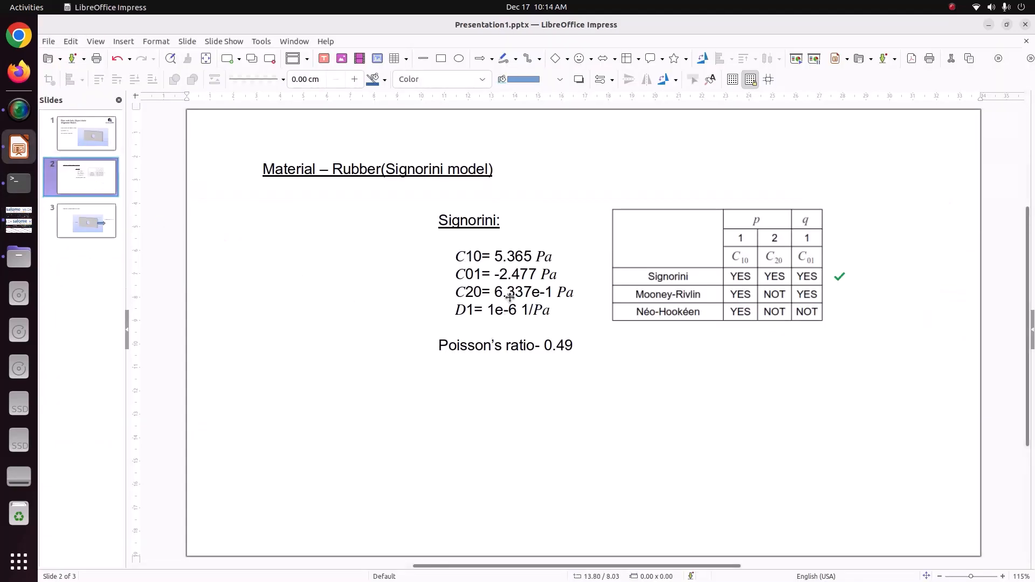
click(19, 220)
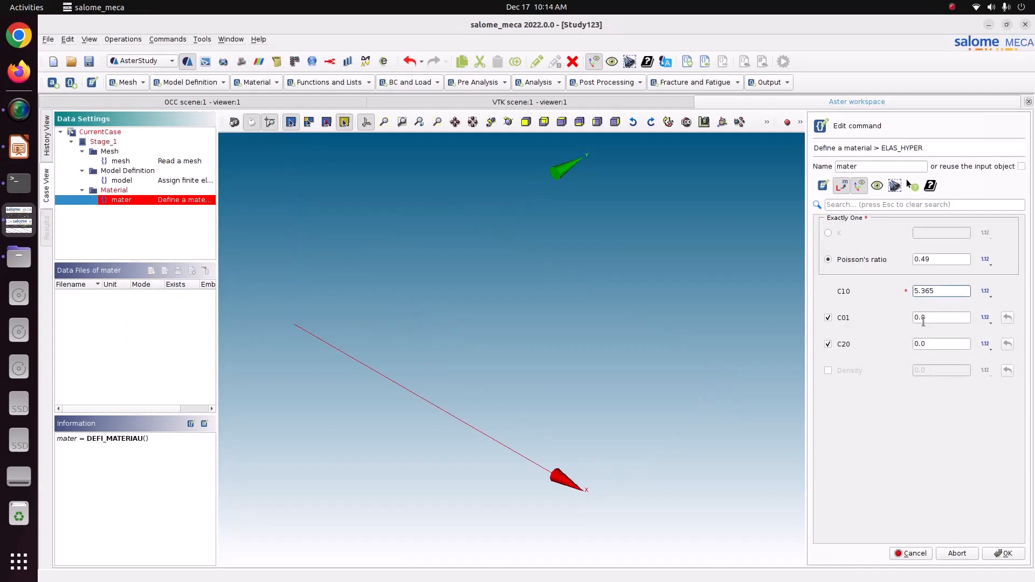
drag(923, 318, 875, 317)
key(BackSpace)
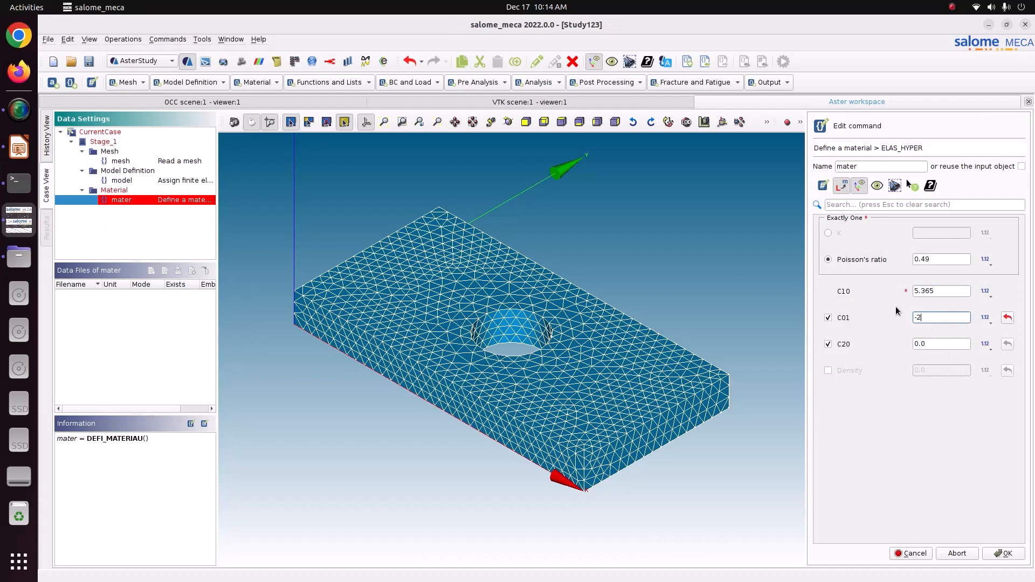
text(-2.477)
Check the Signorini slide in Impress for the remaining constant and set the material's C20 to 6.337e-1
click(19, 147)
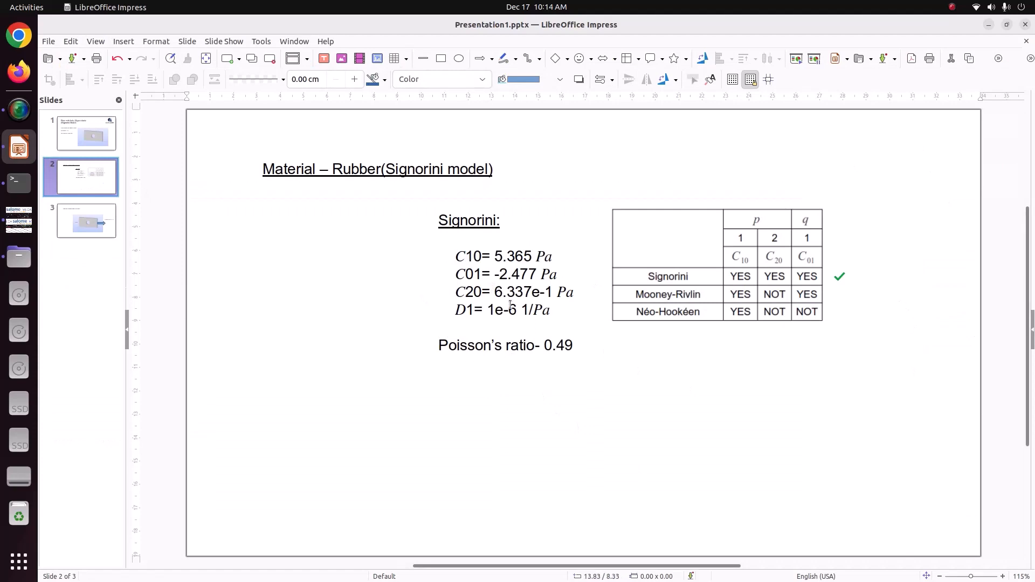
click(19, 220)
key(Tab)
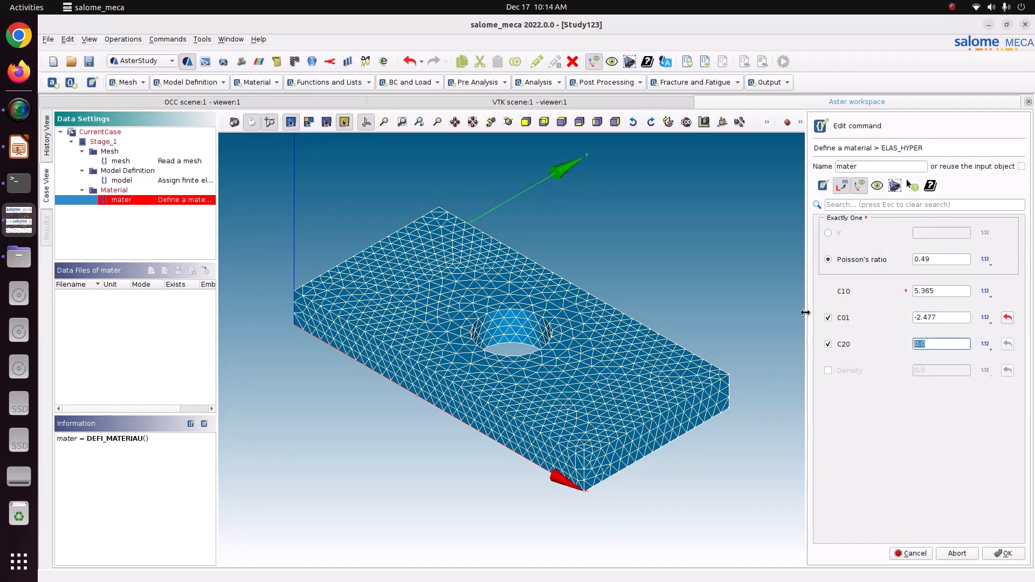
text(6.337)
click(19, 146)
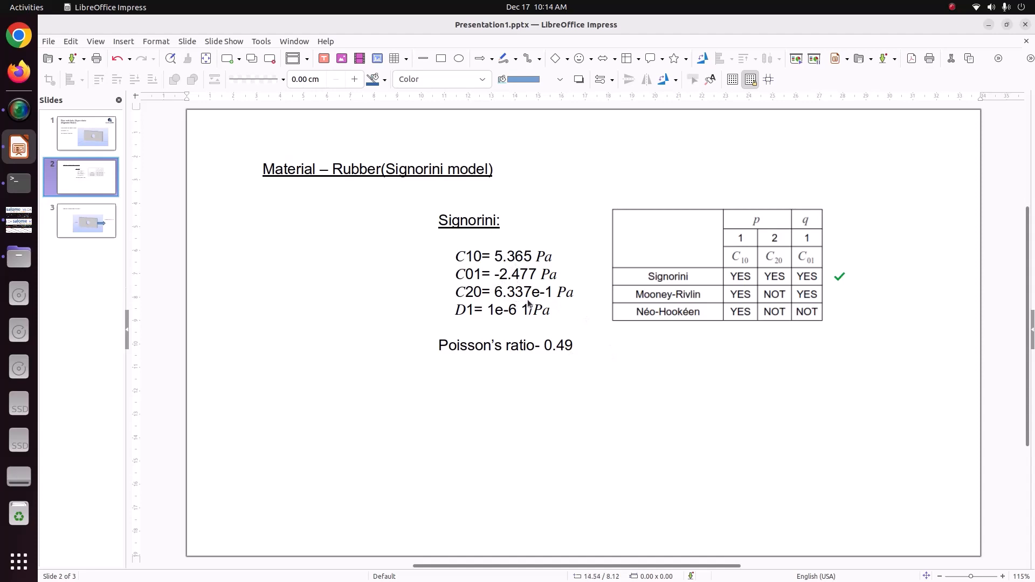
click(28, 219)
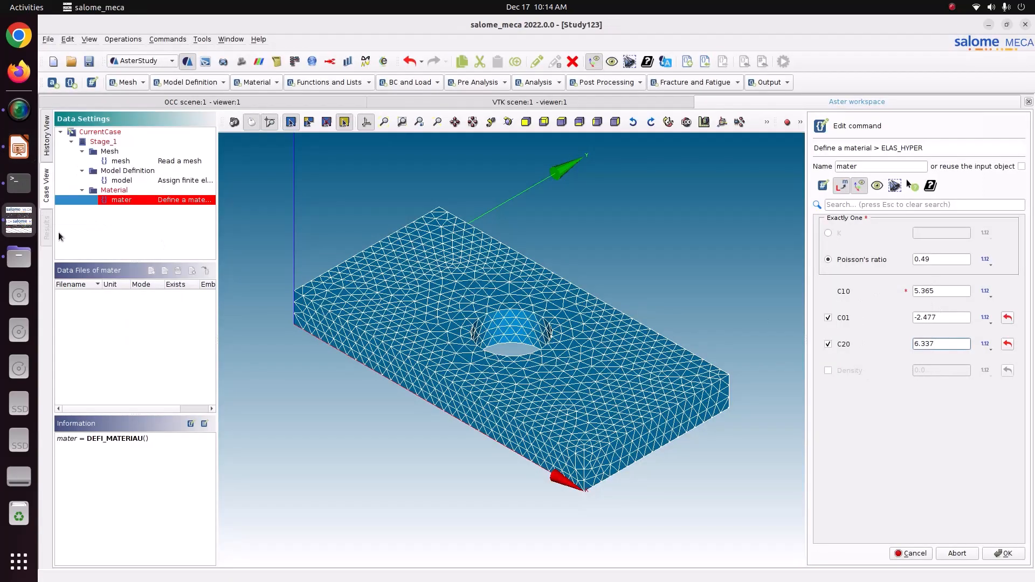
click(19, 147)
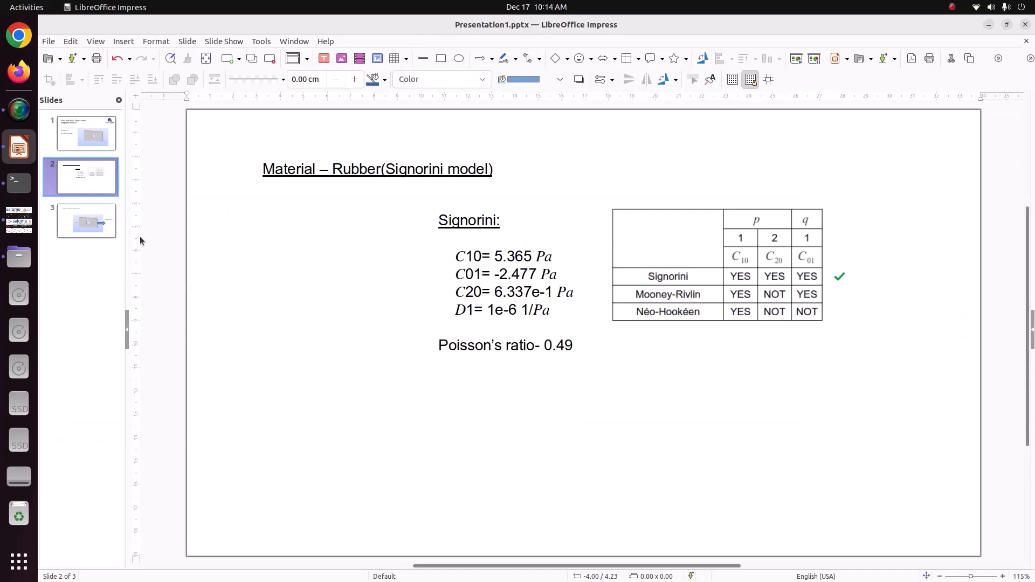
click(33, 222)
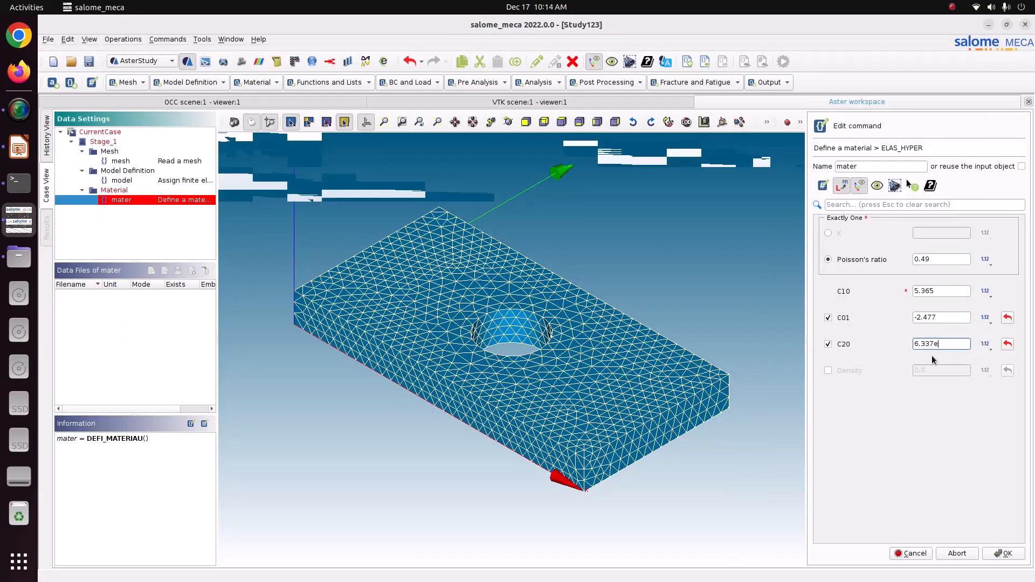
Enable the material's density, set it to 7870, and store the ELAS_HYPER material definition
click(859, 371)
text(78)
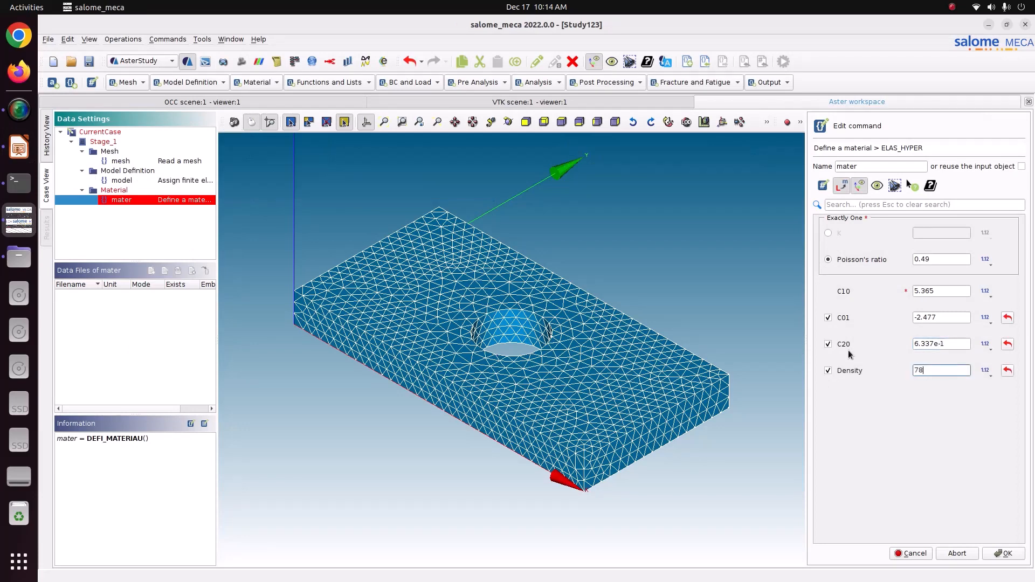
text(70)
click(1005, 560)
click(911, 554)
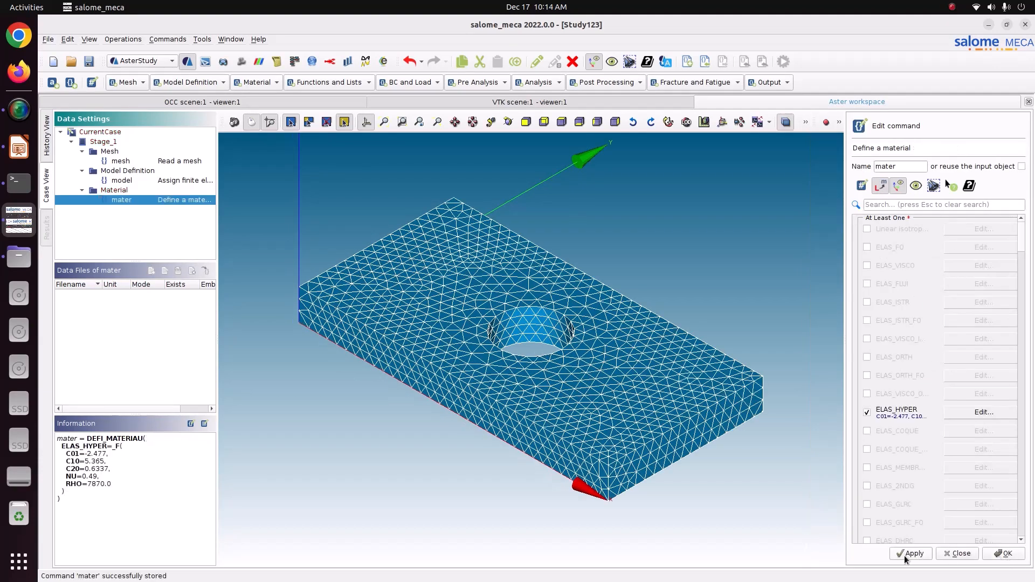
click(1006, 555)
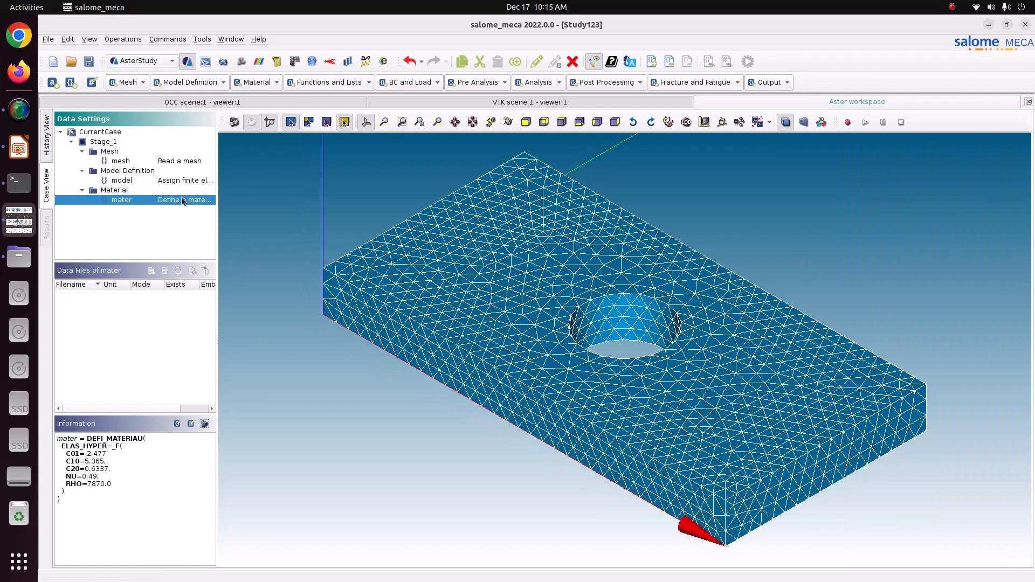
click(256, 82)
click(249, 100)
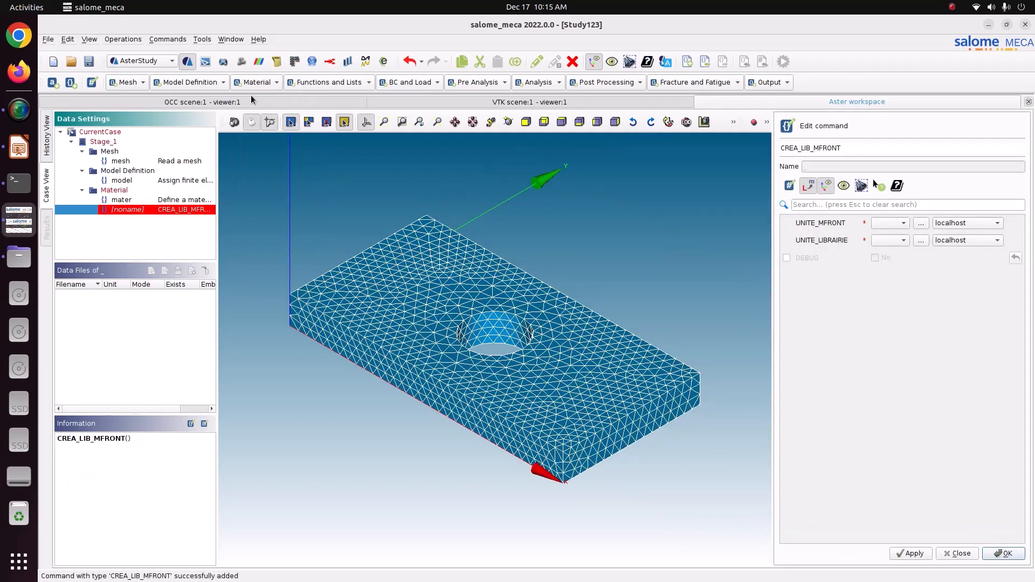
right_click(161, 210)
click(189, 224)
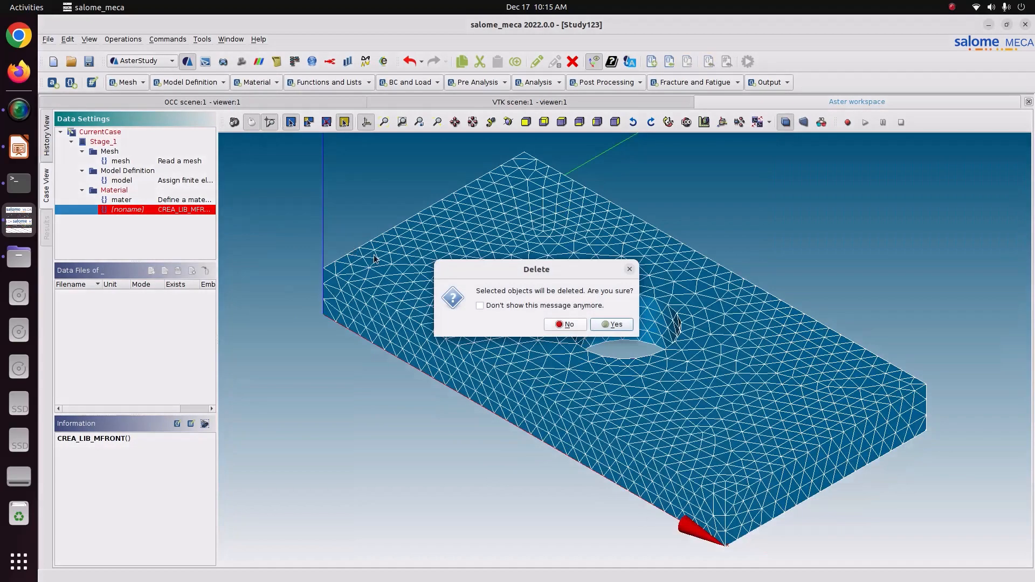
click(611, 324)
Add an Assign a material command that uses both the mesh and the model, with one material assignment item
click(150, 201)
click(264, 81)
click(263, 93)
click(866, 229)
click(877, 246)
click(995, 272)
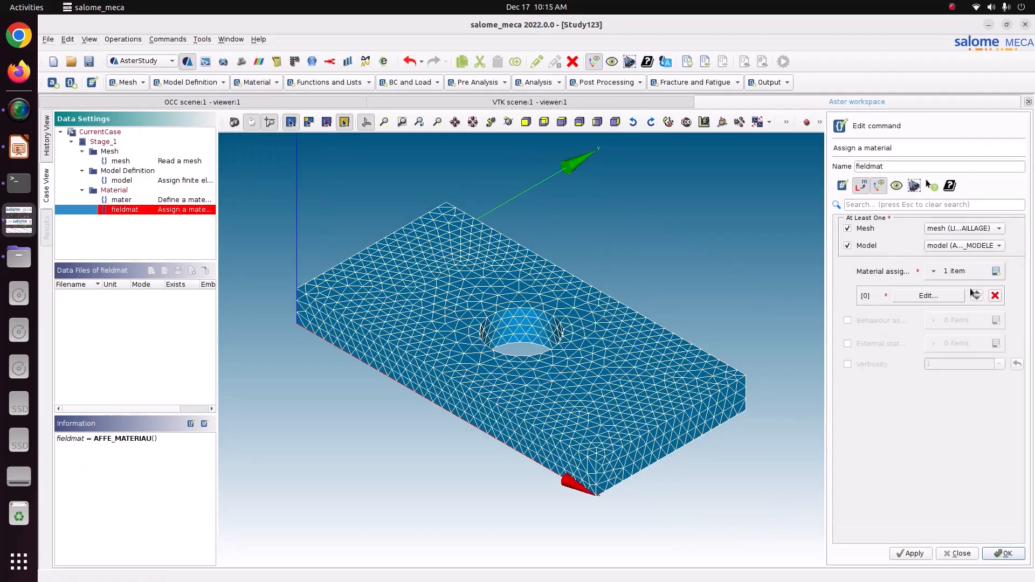
Assign the material mater to the whole mesh and store the material field
click(950, 295)
click(884, 231)
click(998, 273)
click(1008, 556)
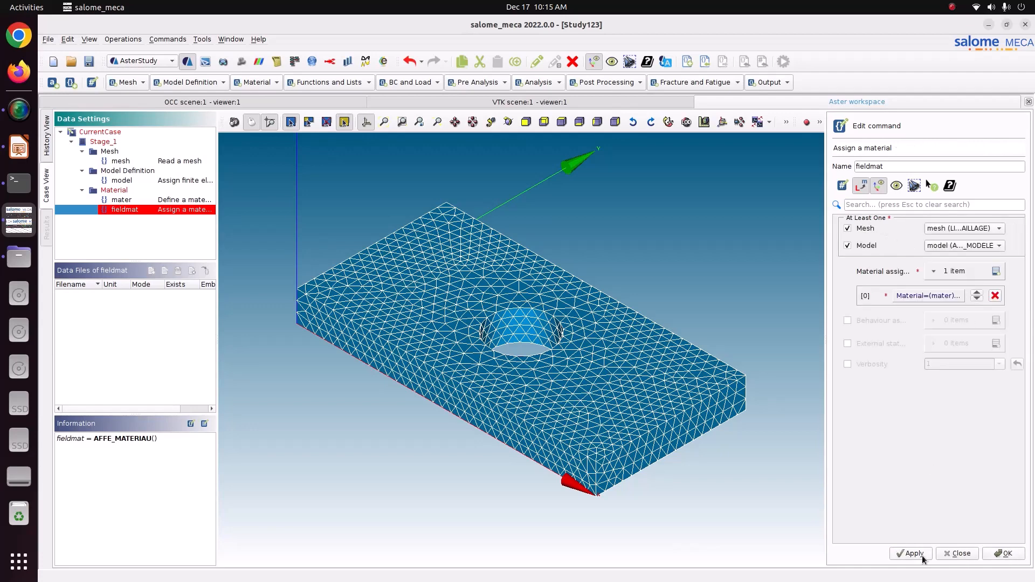
click(911, 553)
click(1002, 554)
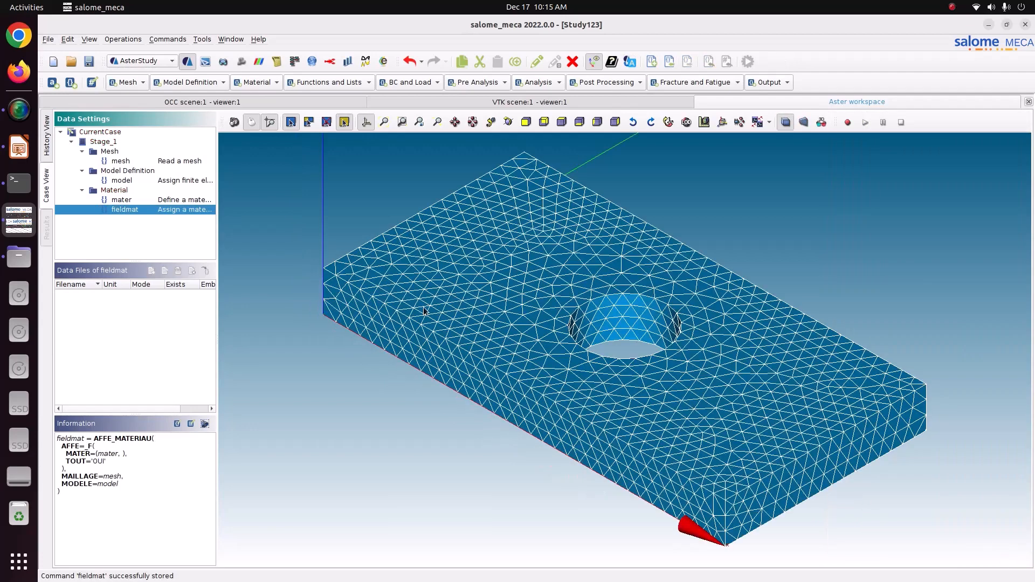
Add a Define function command named Load_F, defined by coordinates with Time as its parameter
click(334, 83)
click(327, 151)
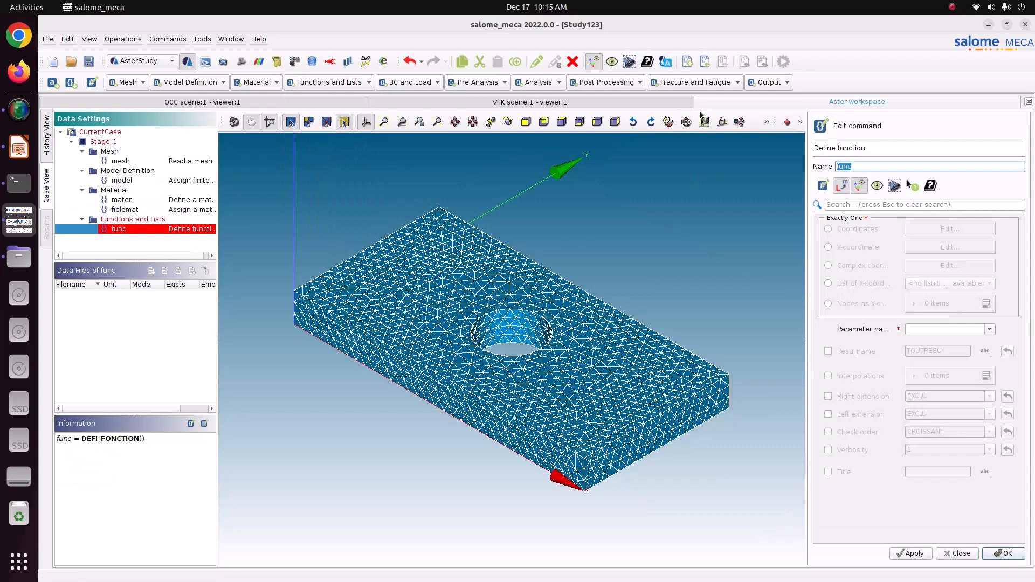
text(Loaf)
key(BackSpace)
text(d_F)
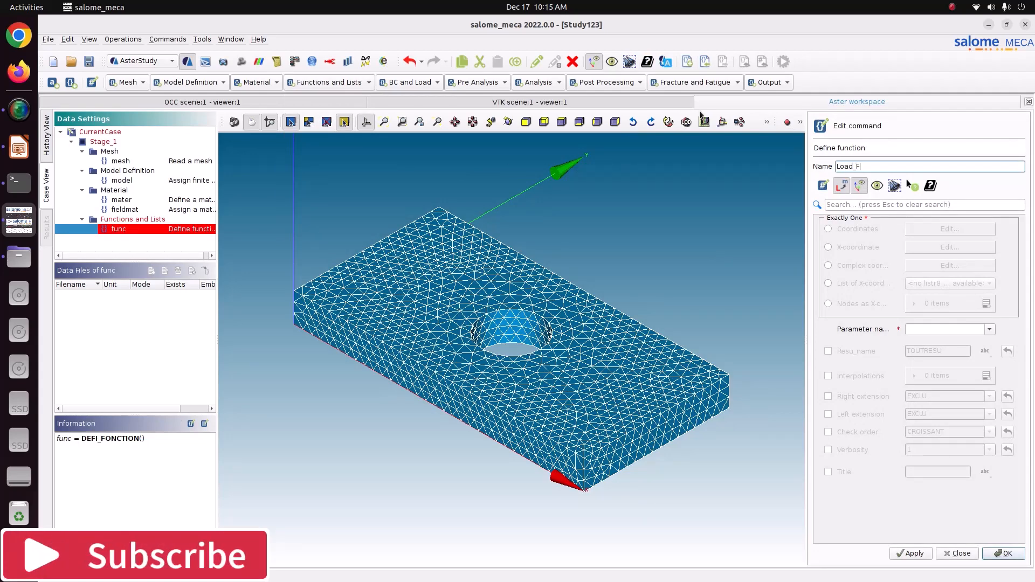
click(842, 230)
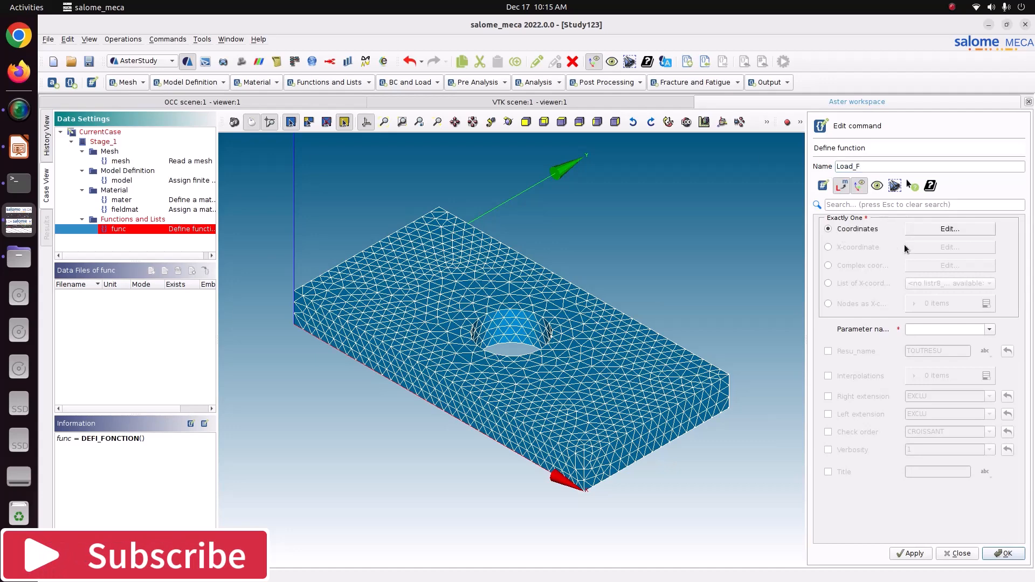
click(939, 329)
scroll(922, 399, down, 2)
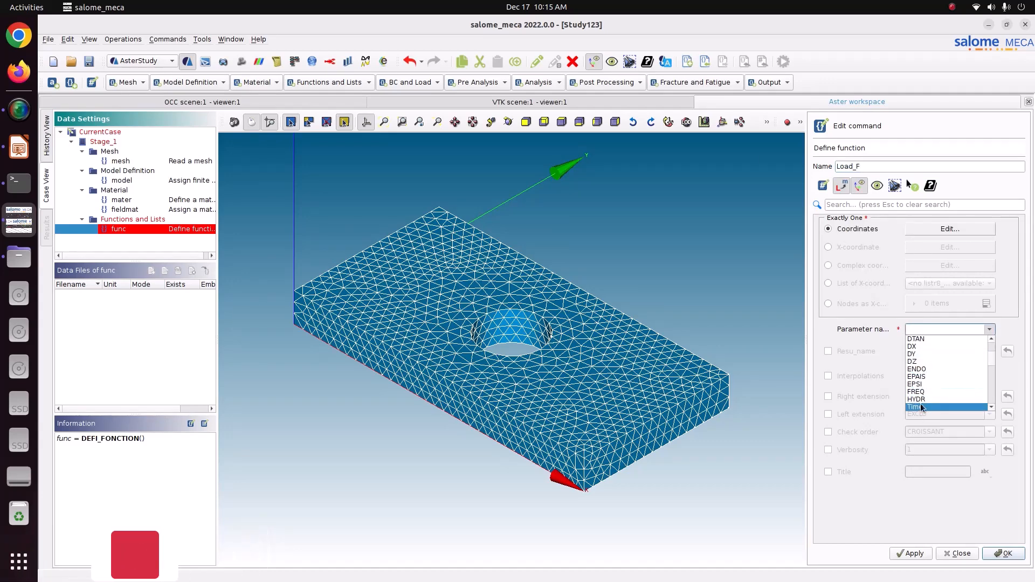
click(921, 407)
Enter the function's time and value pairs as 0, 0 and 1, 1
click(939, 230)
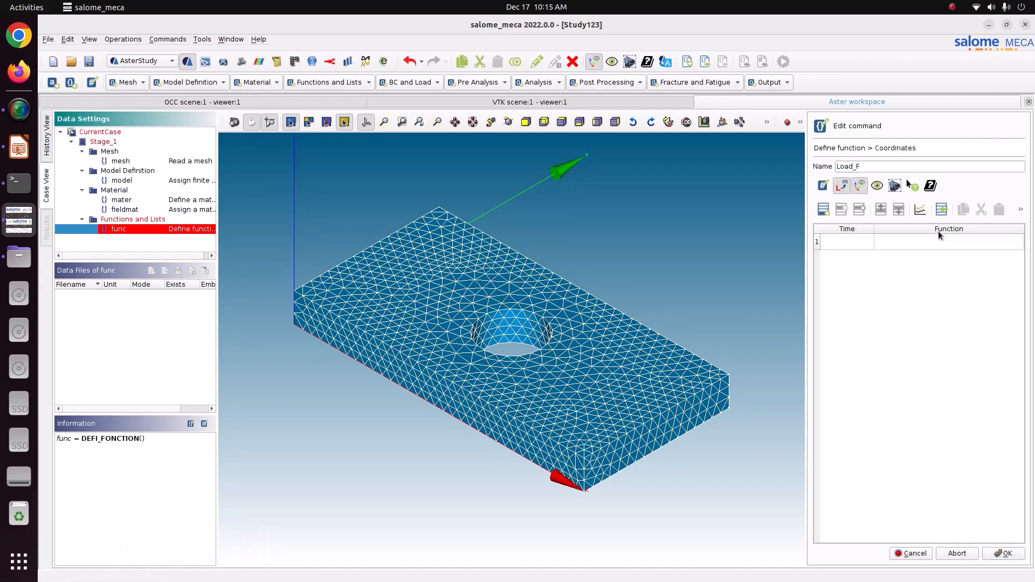
click(824, 244)
click(824, 244)
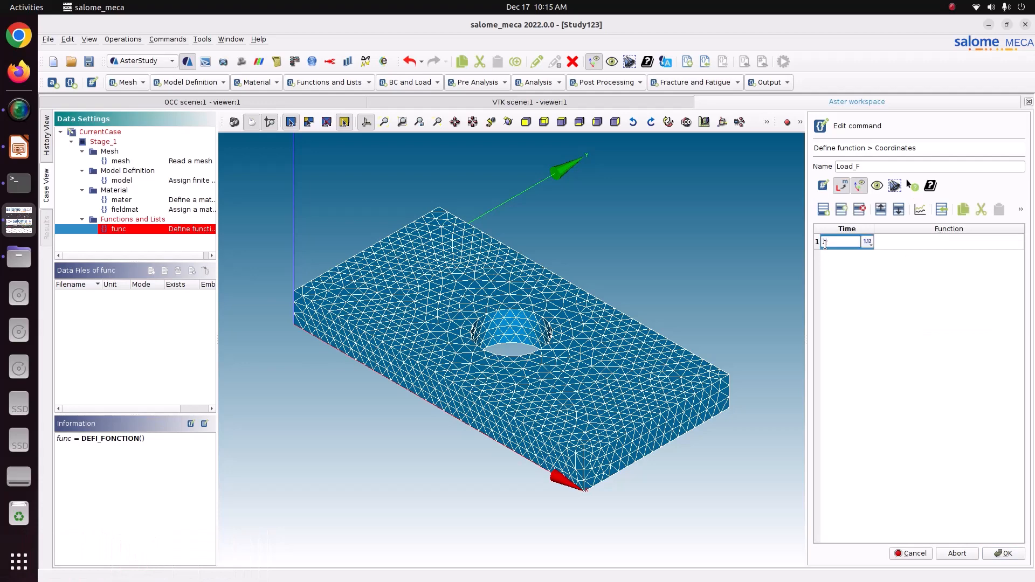
text(0)
click(939, 241)
click(939, 241)
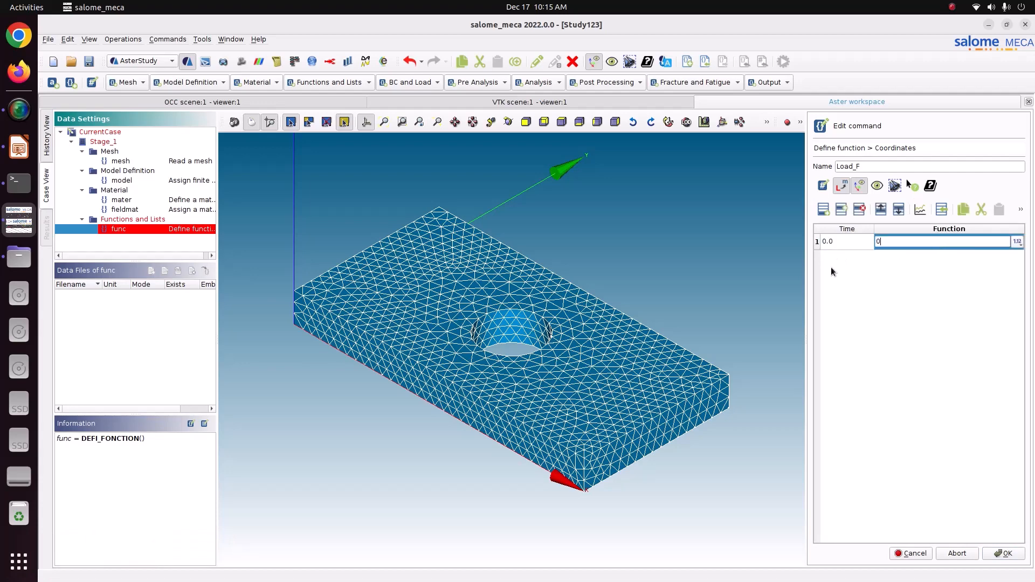
click(822, 210)
text(1)
click(913, 254)
text(1)
Preview the two coordinate rows as a plot and store the Load_F function
drag(852, 247, 891, 257)
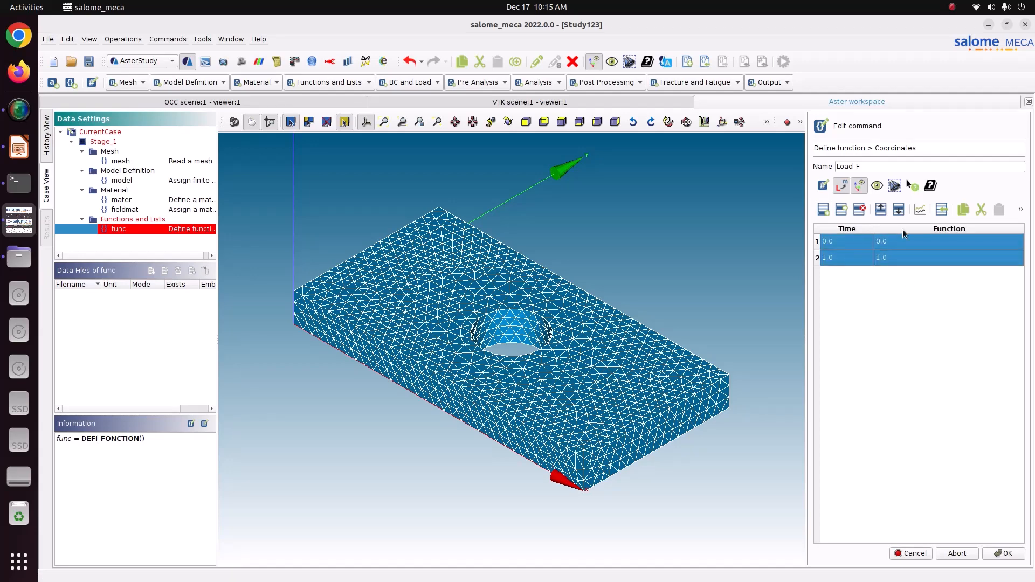
click(917, 212)
click(985, 552)
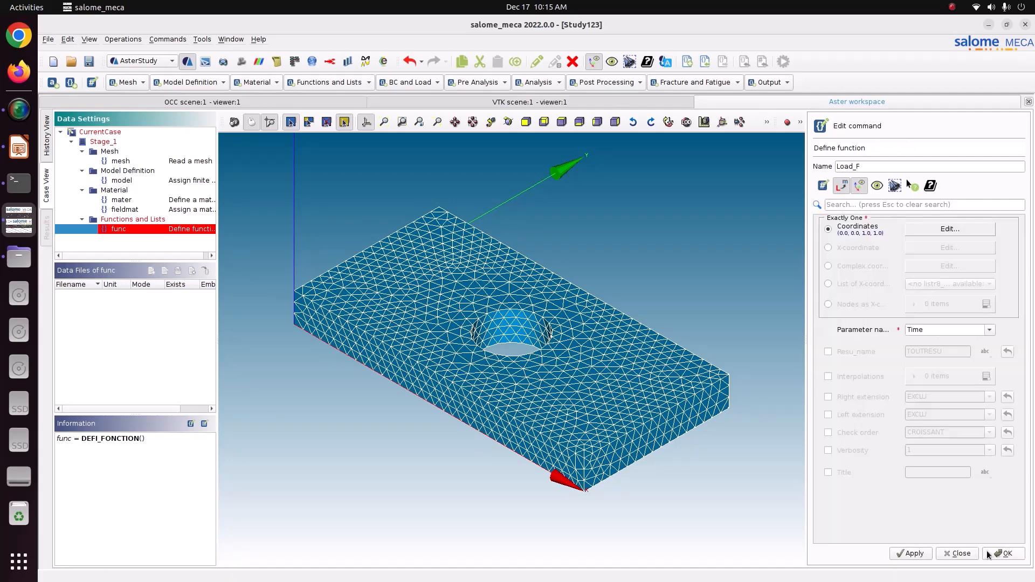
click(909, 554)
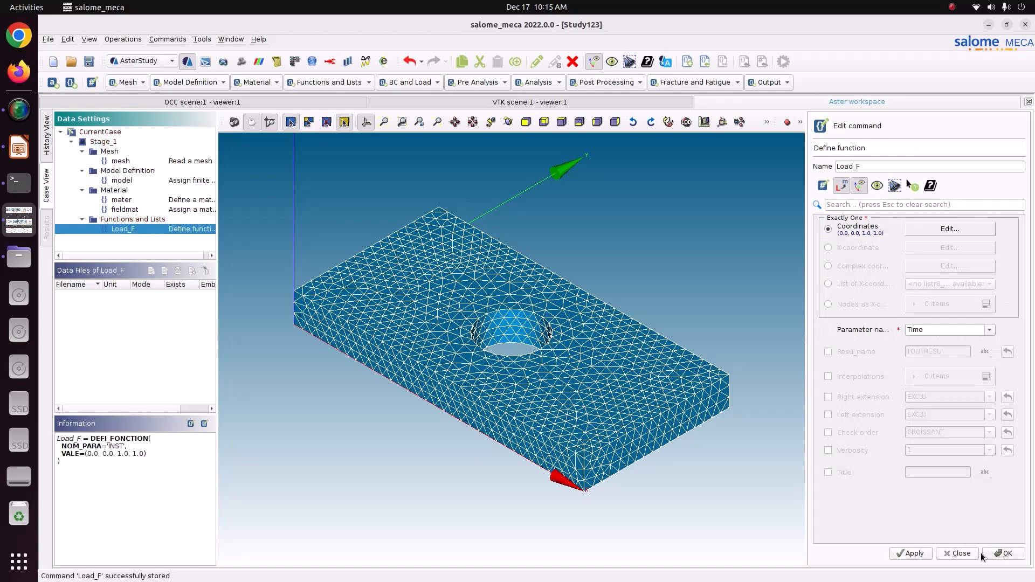
click(1003, 553)
Add a DEFI_LIST_REEL list with its start (DEBUT) set to 0.0 and intervals enabled
click(308, 85)
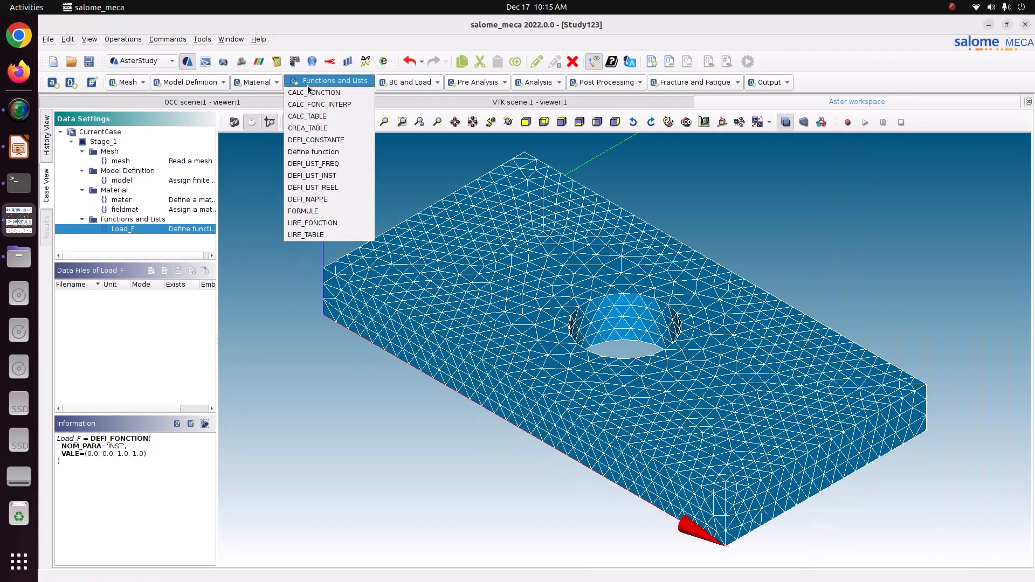
click(338, 186)
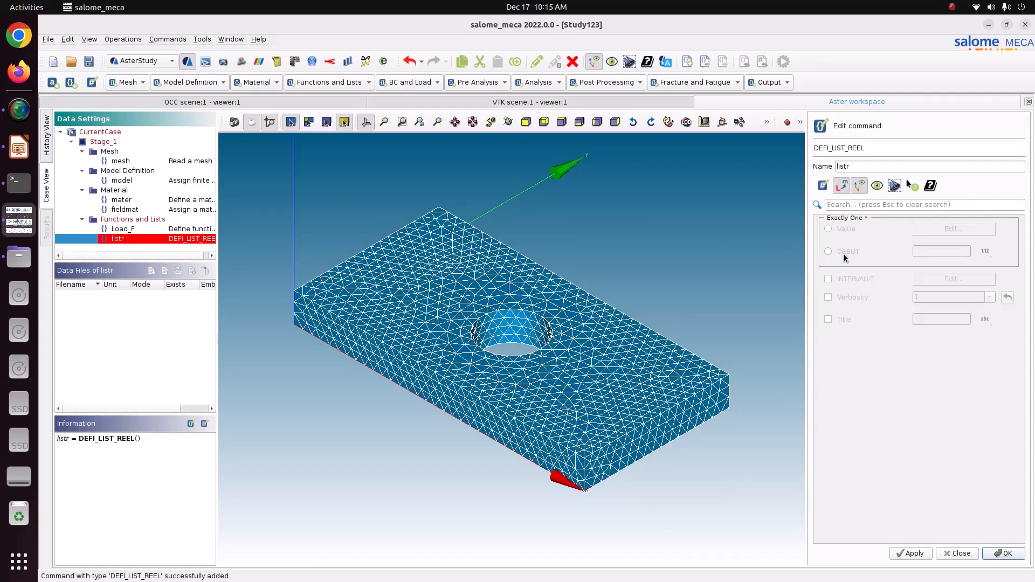
click(843, 254)
click(955, 253)
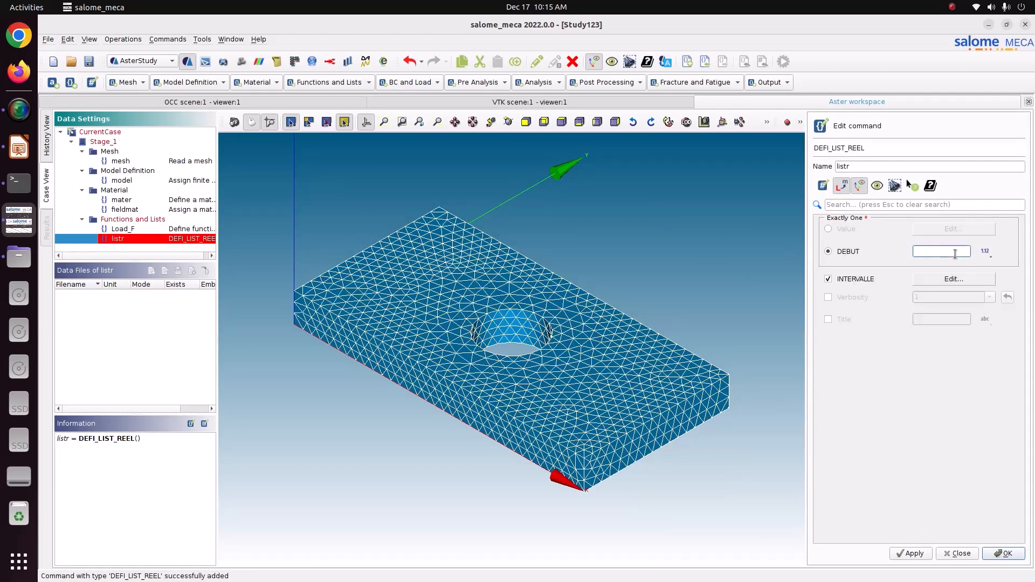
Define the real list's interval until 1.0, using a step length of 0.1
click(971, 276)
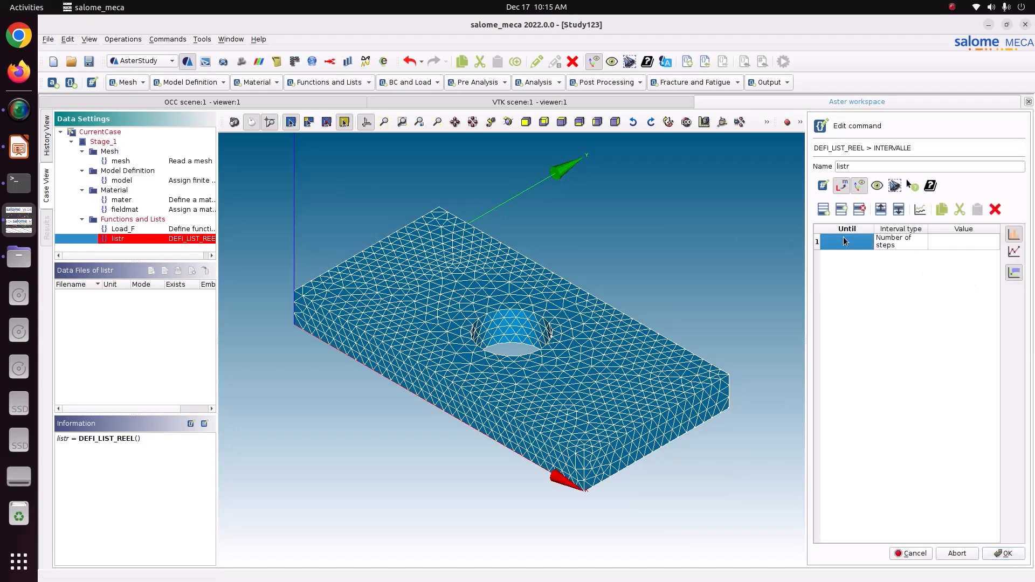
click(914, 243)
click(914, 244)
click(913, 256)
click(944, 244)
click(945, 245)
text(0.1)
click(858, 237)
click(934, 240)
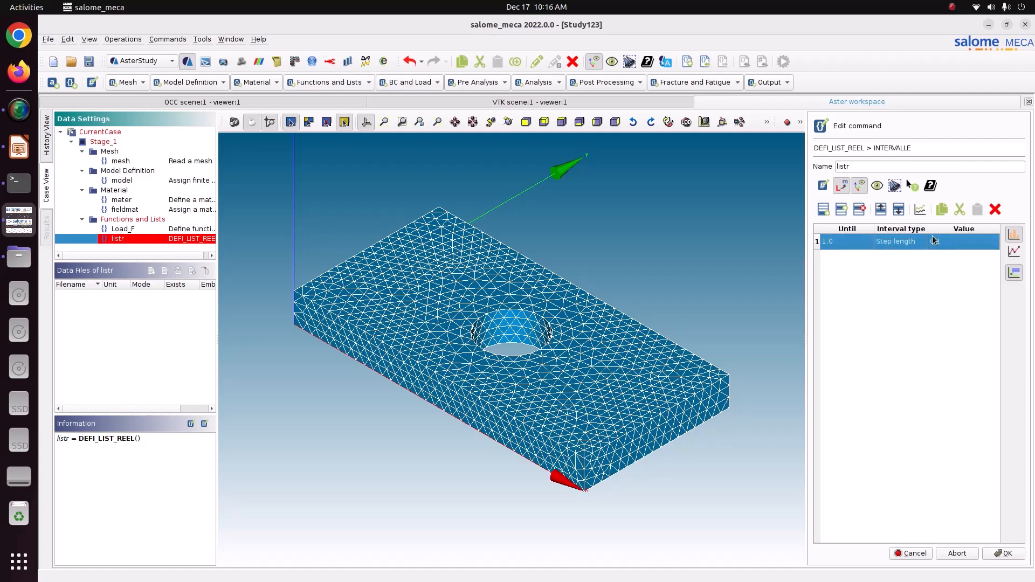
Preview the interval's steps as a chart and store the real list
click(919, 210)
click(1003, 553)
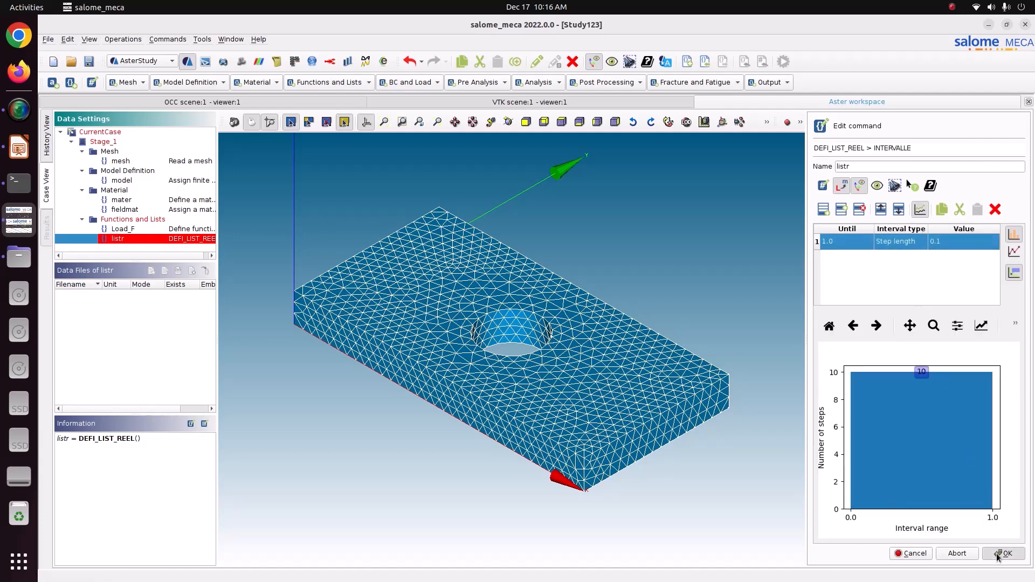
click(908, 555)
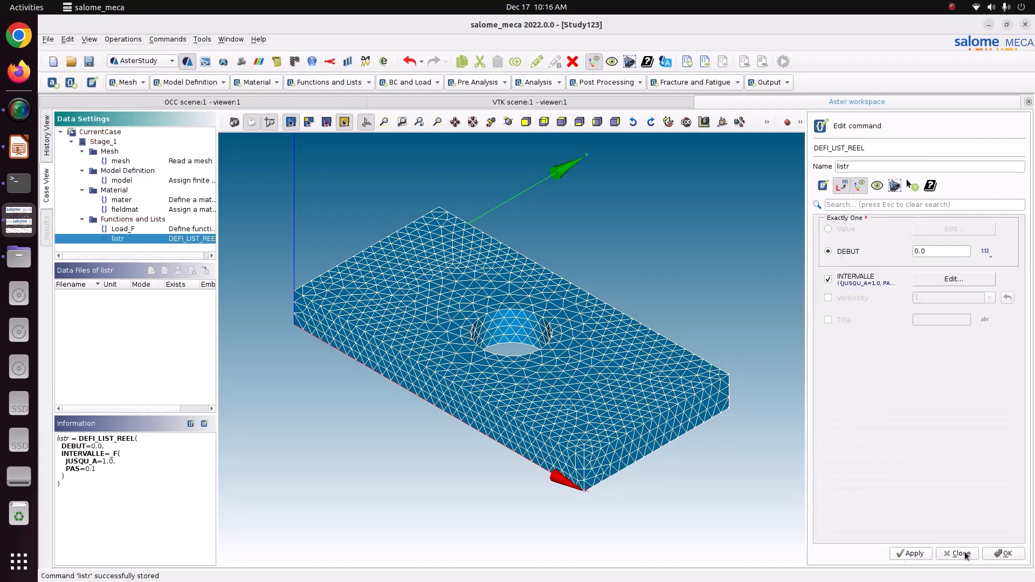
click(995, 553)
Add a DEFI_LIST_INST time list and set its method to AUTO
click(330, 82)
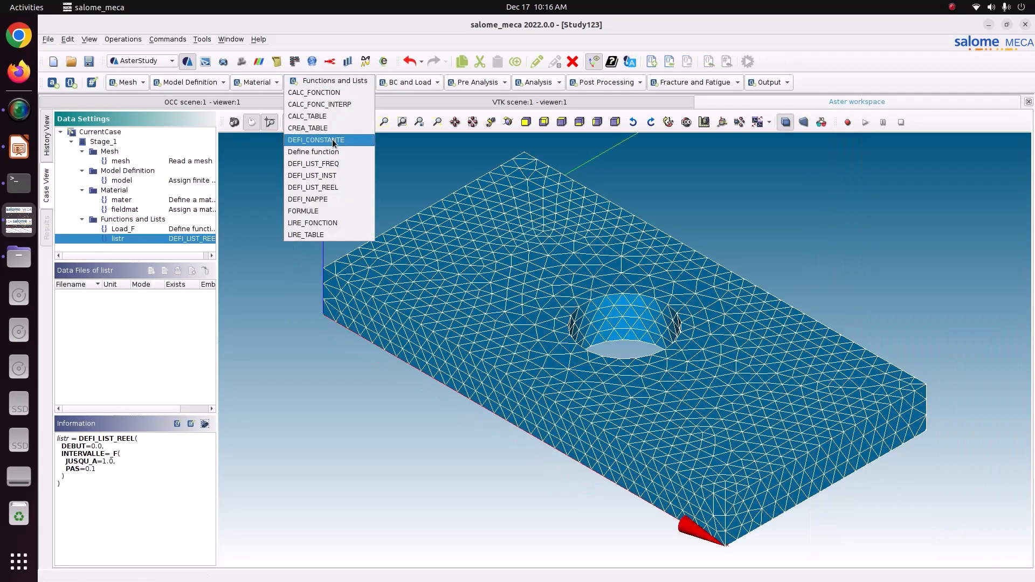
click(338, 178)
click(883, 244)
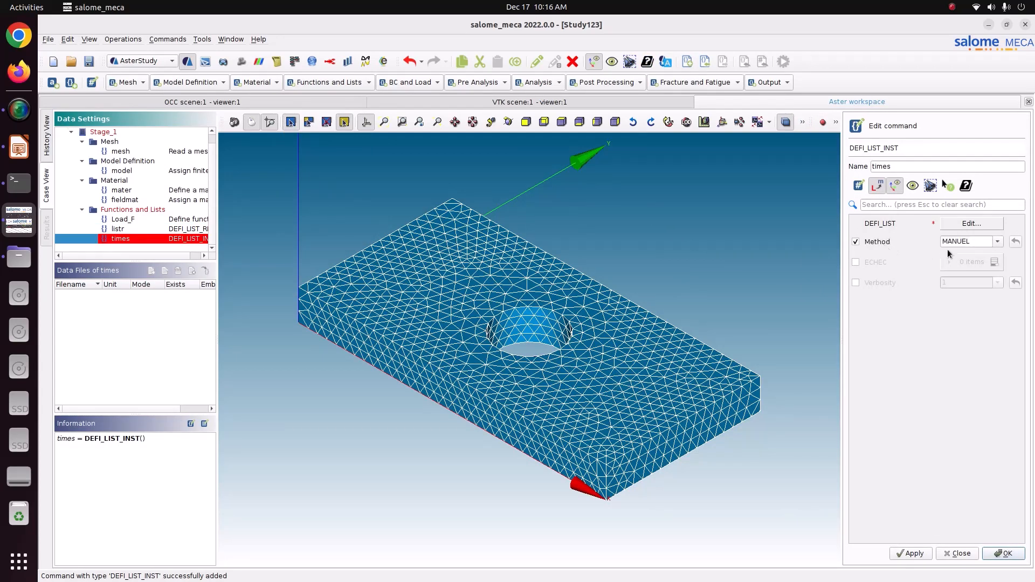
click(989, 242)
click(985, 253)
Use listr as the time step list in the time list's DEFI_LIST definition and store the command
click(982, 224)
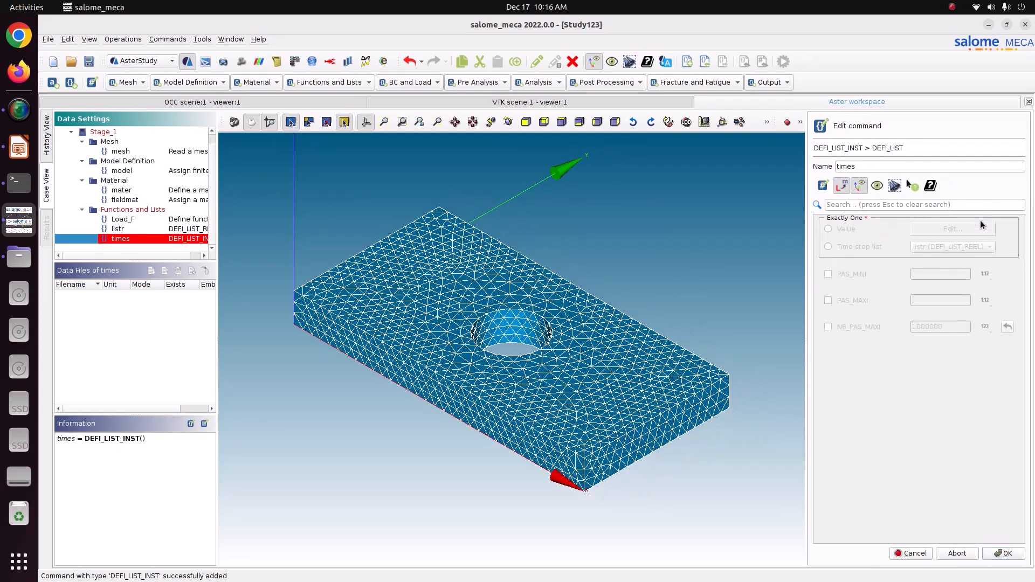
click(877, 248)
click(1016, 556)
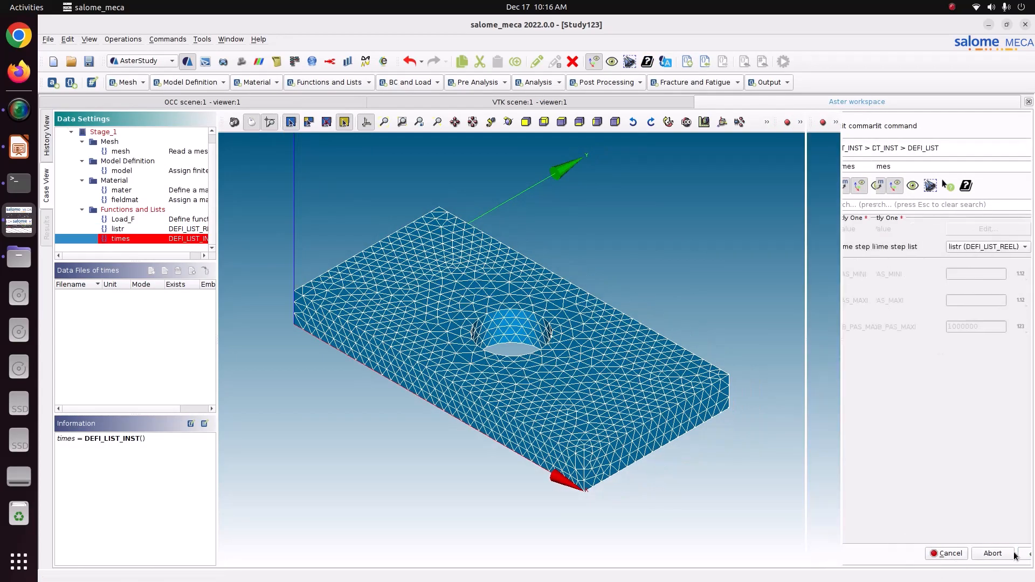
click(911, 554)
click(994, 553)
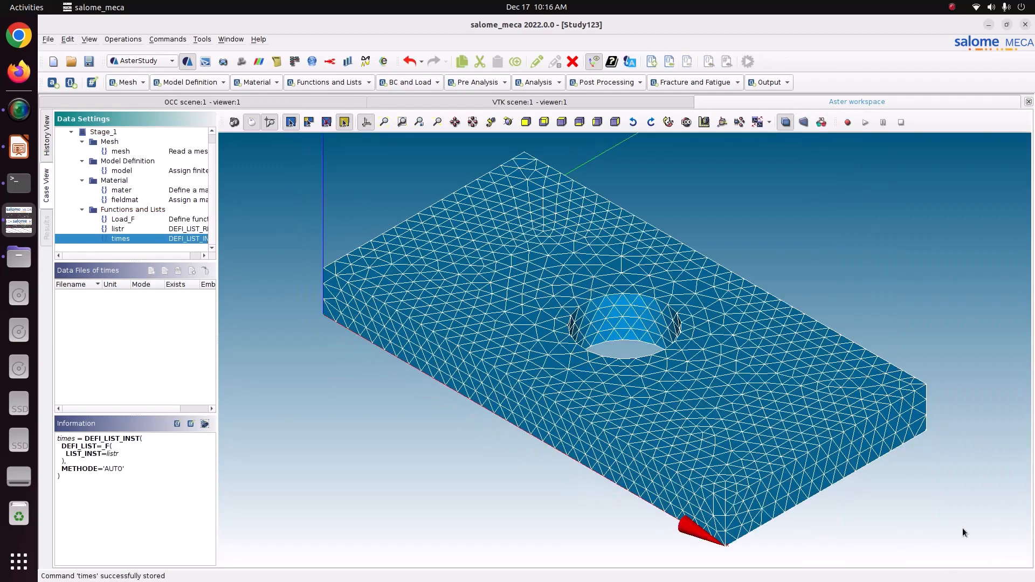
Add a mechanical load with one Enforce DOF entry applied to the Fixed element group
click(428, 82)
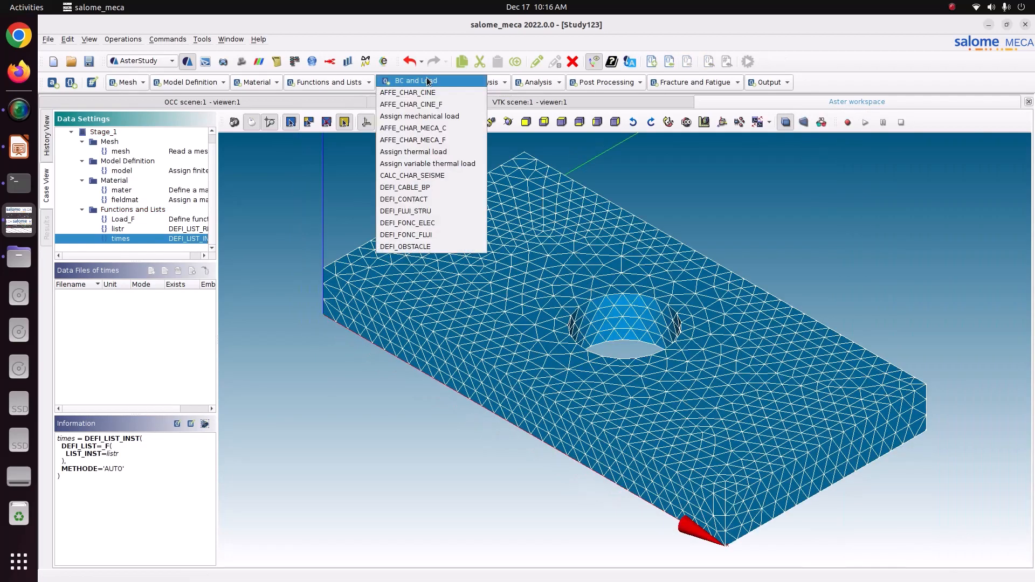
click(426, 117)
click(876, 286)
click(995, 285)
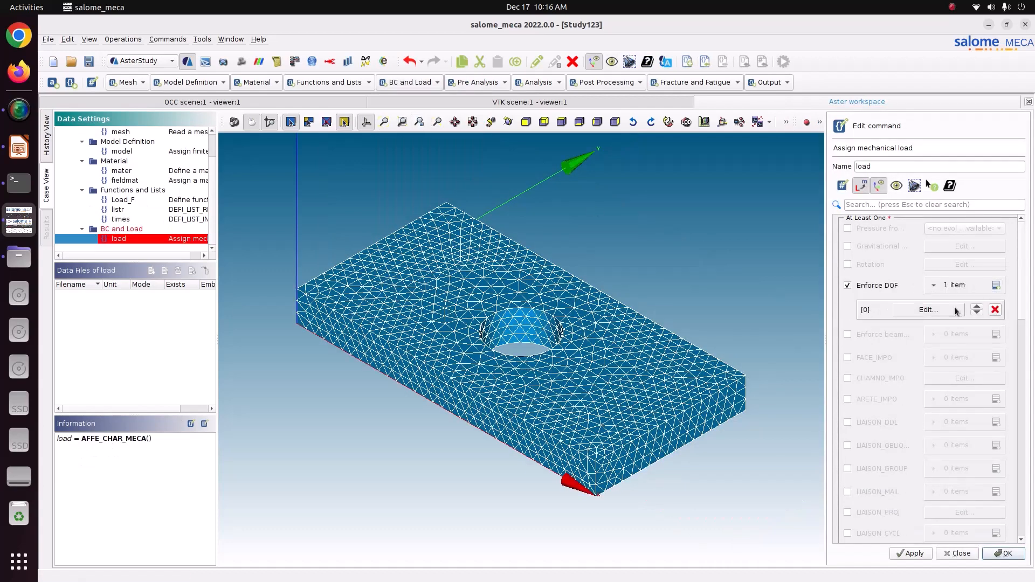
click(954, 310)
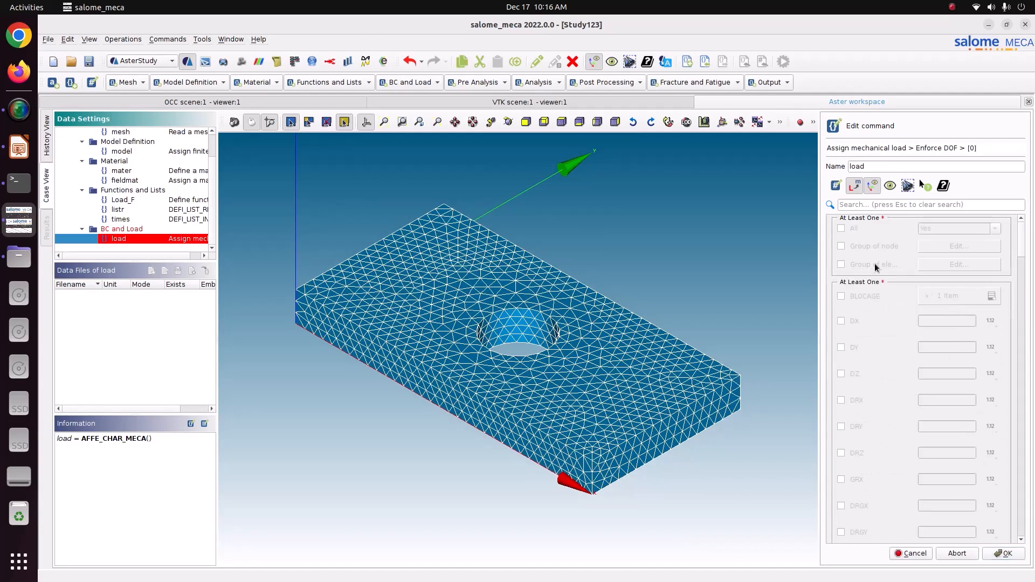
click(957, 265)
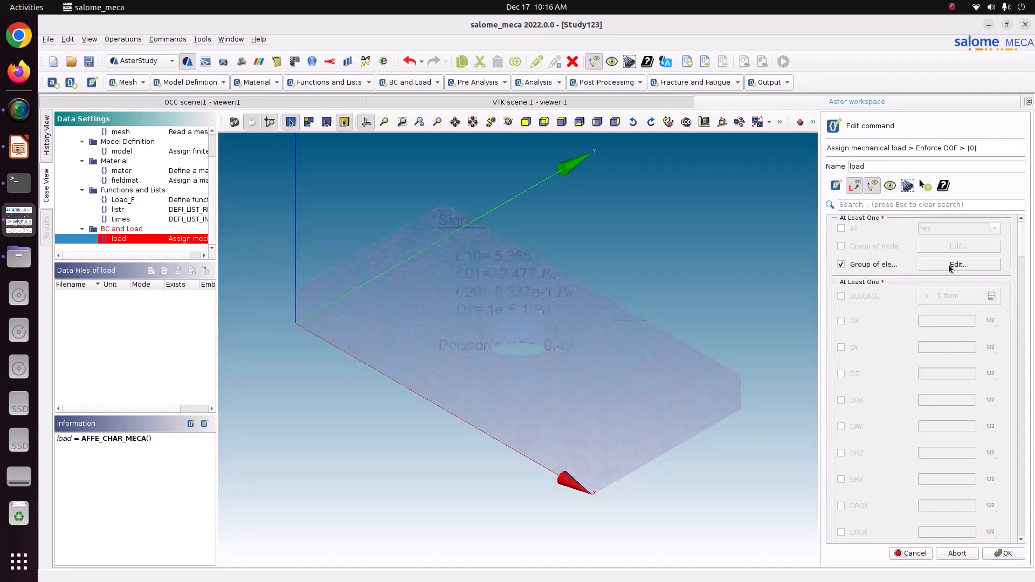
click(1003, 553)
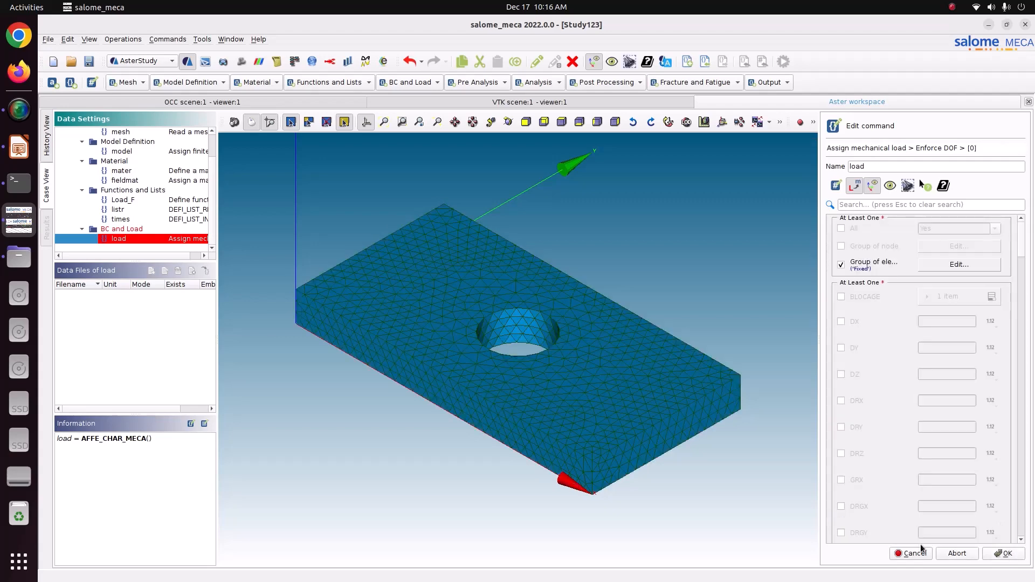
Block the Fixed group with a BLOCAGE entry of DEPLACEMENT and store the mechanical load
click(868, 298)
click(956, 297)
click(953, 321)
click(895, 329)
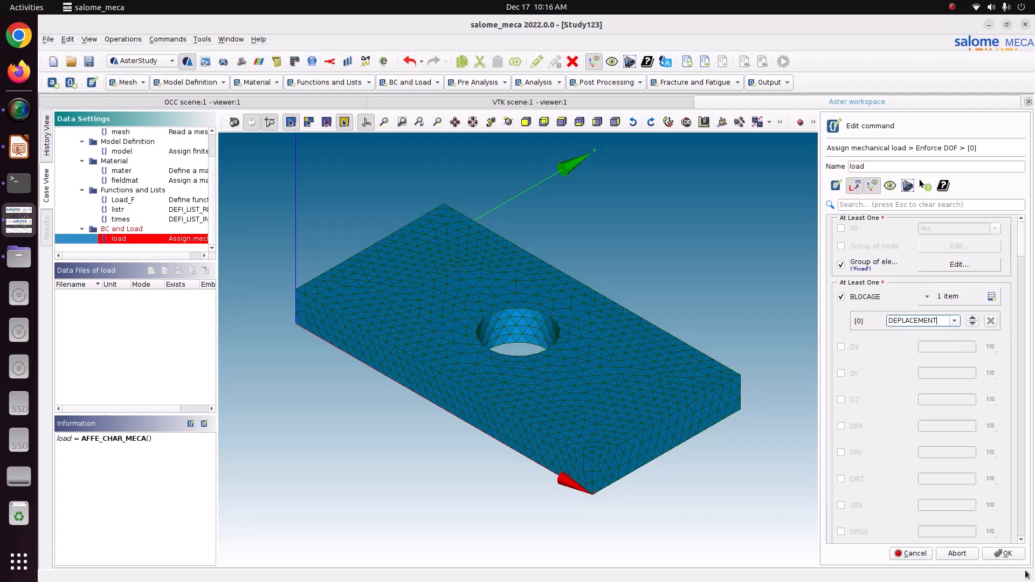
click(1002, 553)
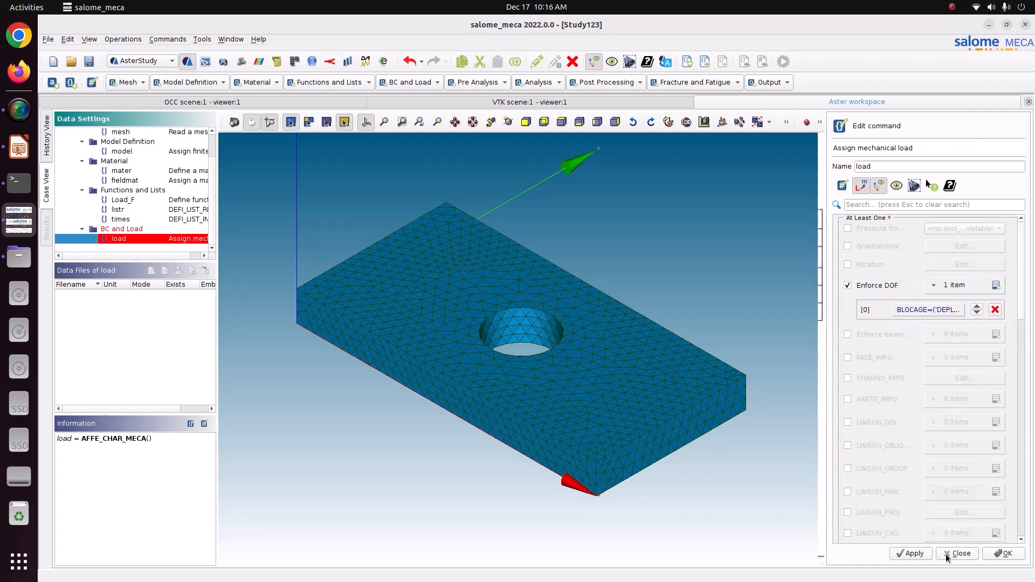
click(918, 557)
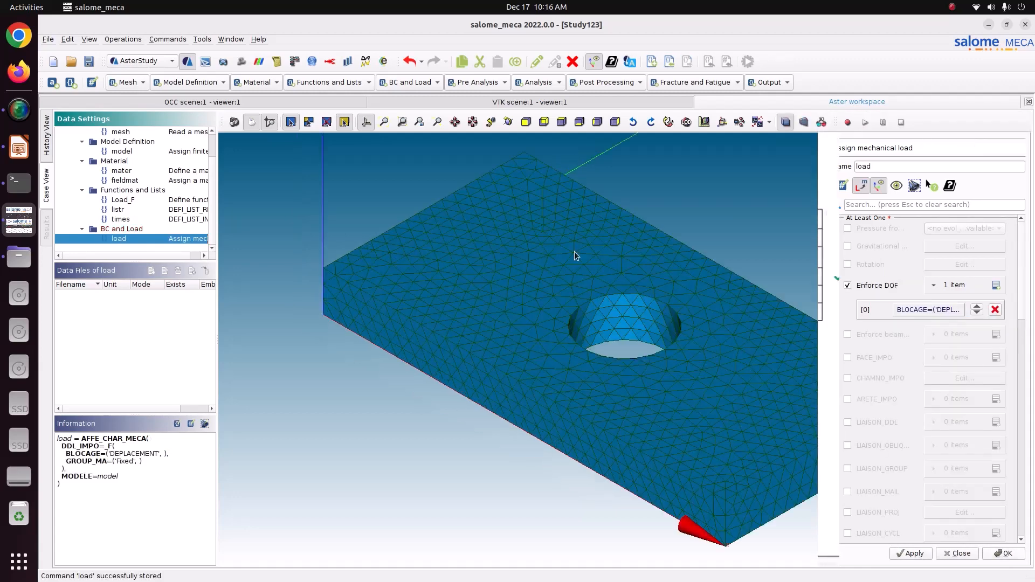
Rename the mechanical load on the Fixed group as BC and store it
double_click(120, 240)
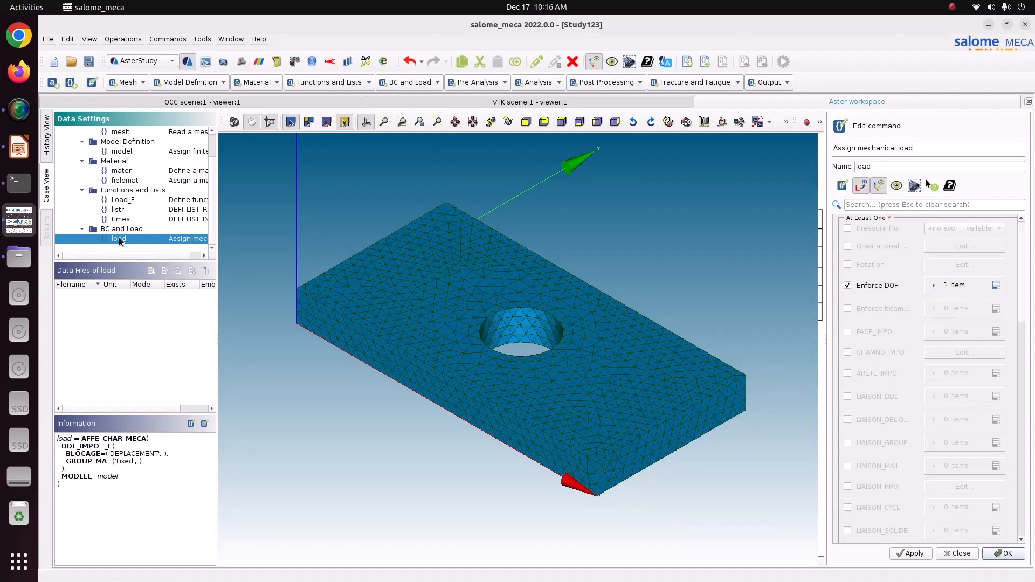
drag(883, 166, 778, 155)
text(BC)
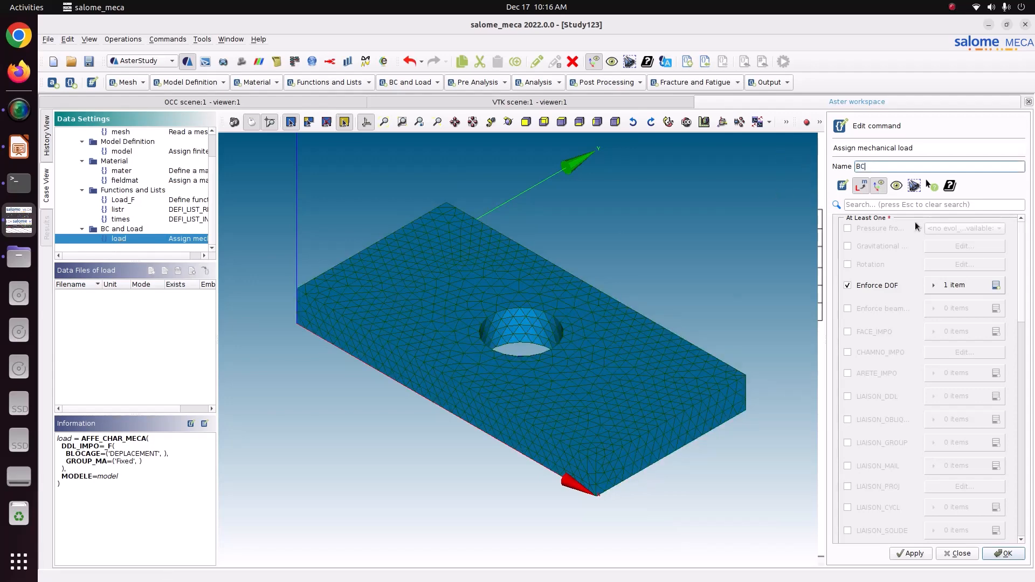
click(911, 554)
click(1019, 554)
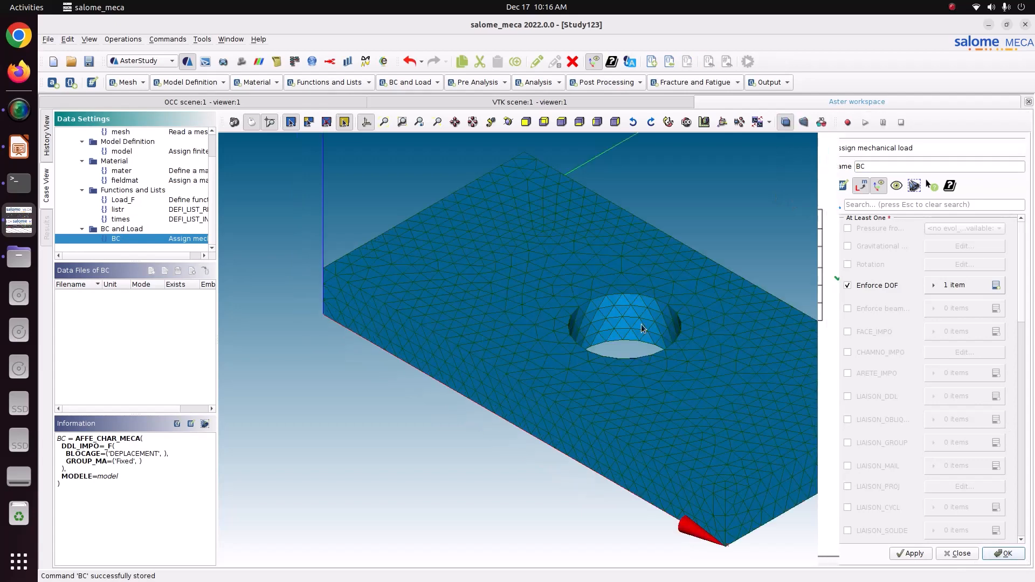
Add a second mechanical load with one Enforce DOF entry
click(415, 82)
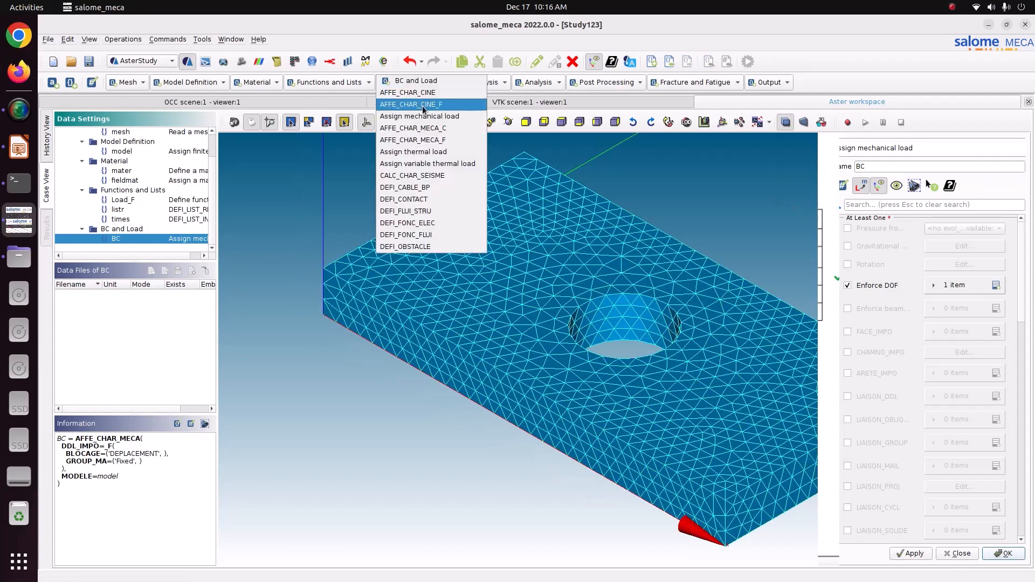
click(418, 105)
click(881, 286)
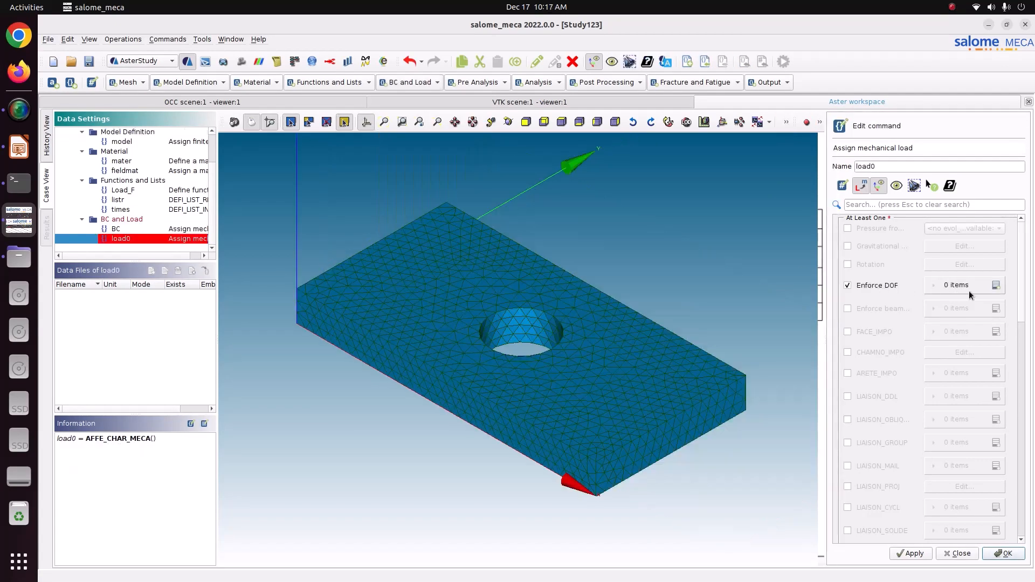
click(996, 285)
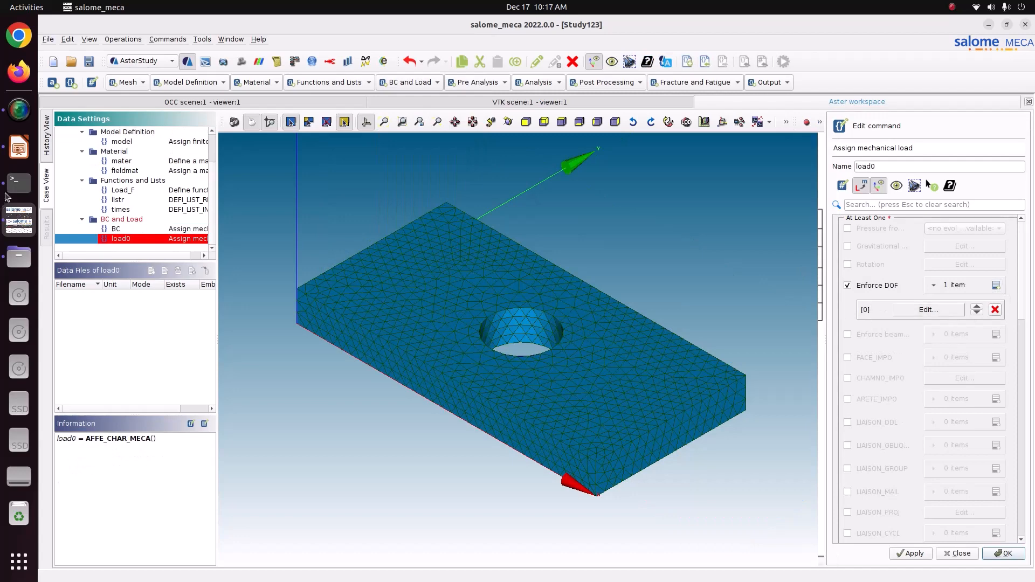
Look up the end displacement on slide 3 of the LibreOffice Impress presentation and set the second load's enforced DX to 5
click(19, 146)
key(Page_Down)
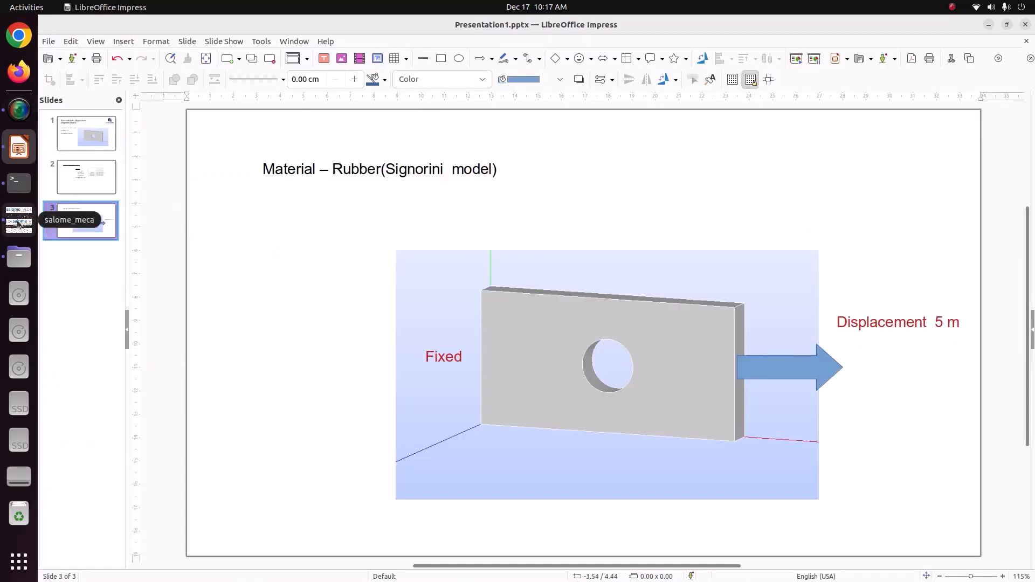
click(19, 220)
click(855, 320)
click(928, 322)
Apply the second load's enforced displacement to the disp element group and store the load
click(879, 264)
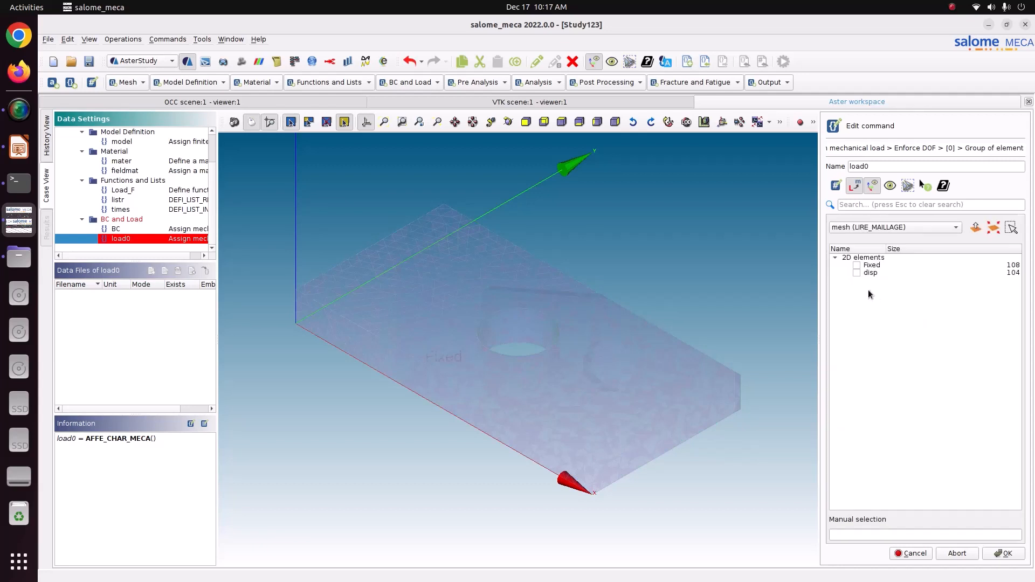
click(856, 273)
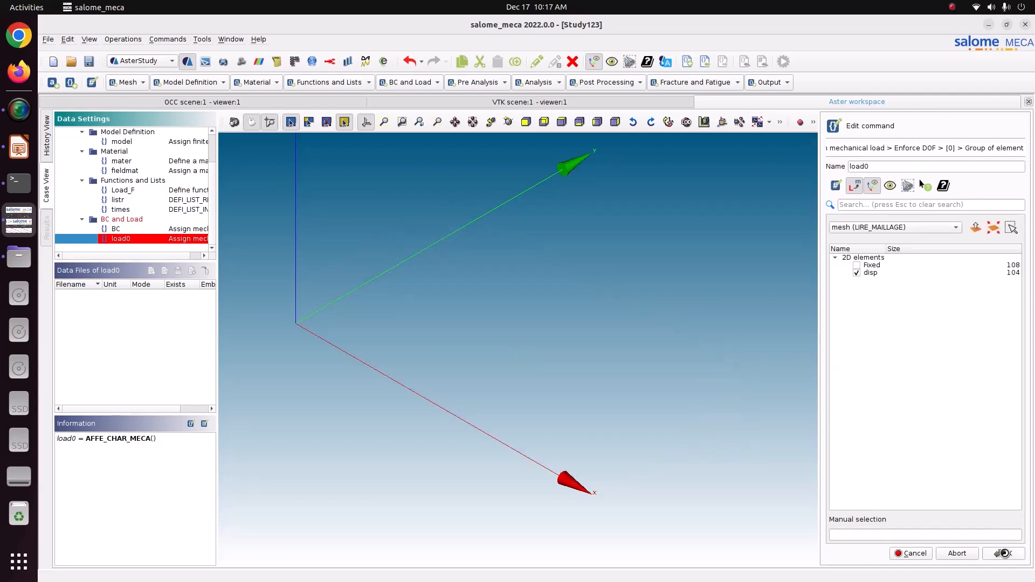
click(1004, 552)
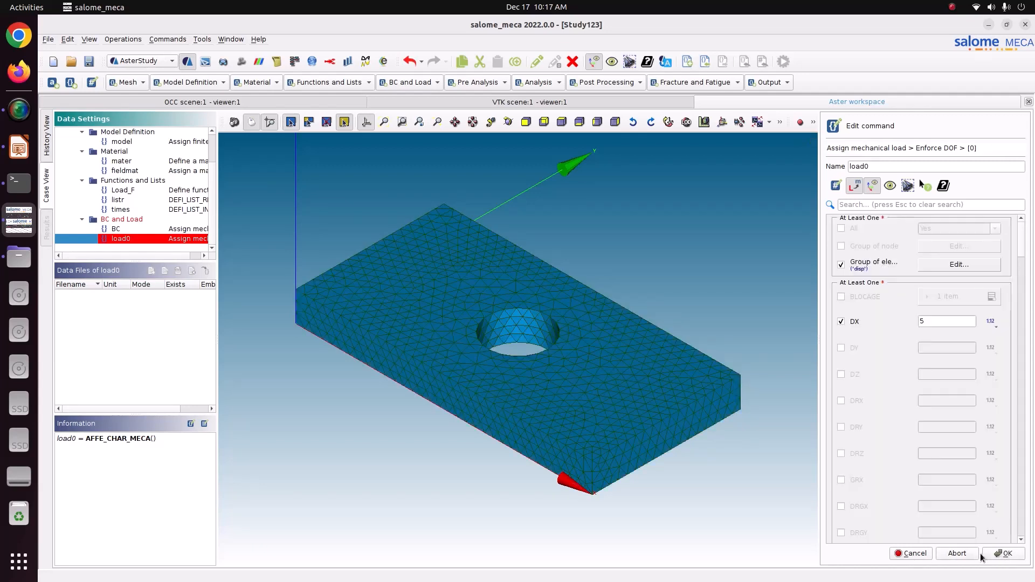
click(997, 555)
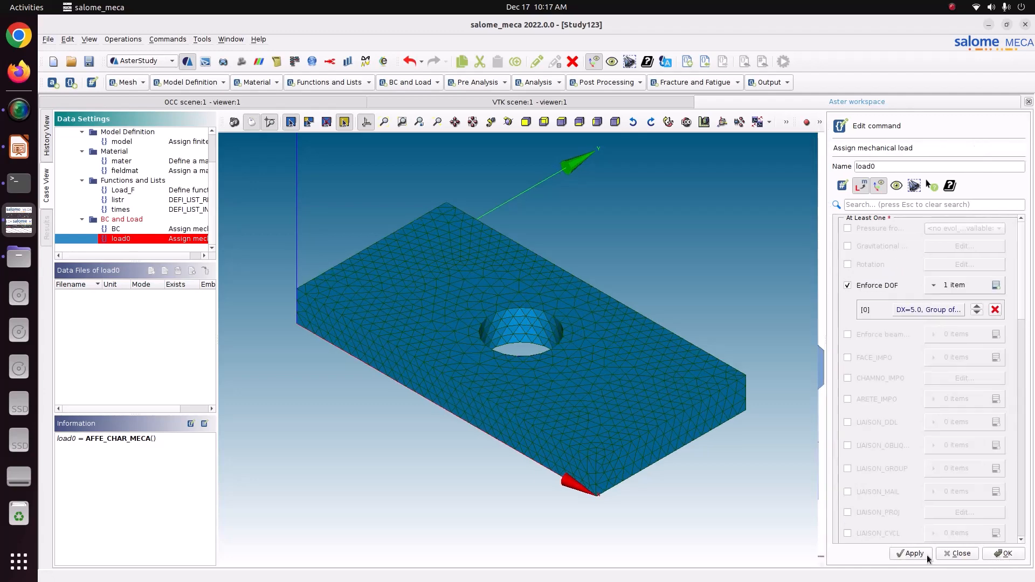
click(911, 554)
click(961, 554)
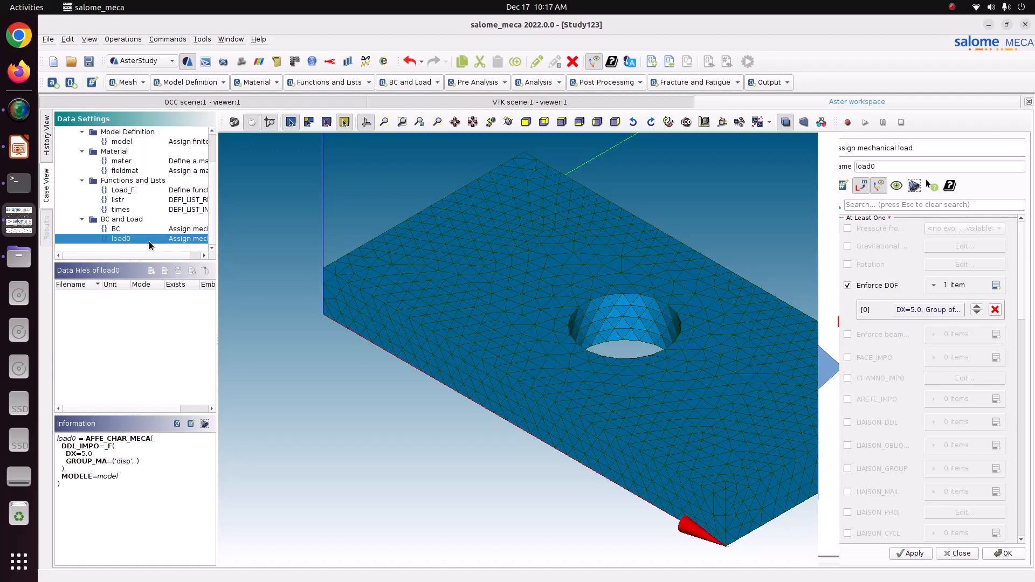
Add a STAT_NON_LINE analysis and set listr as its timestepping list
click(539, 83)
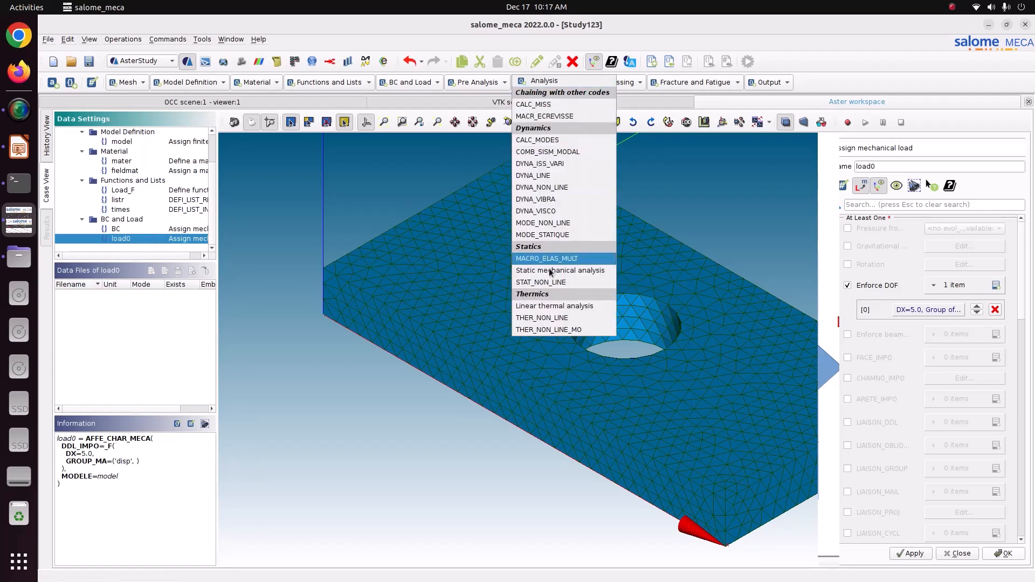
click(533, 281)
click(964, 257)
click(932, 223)
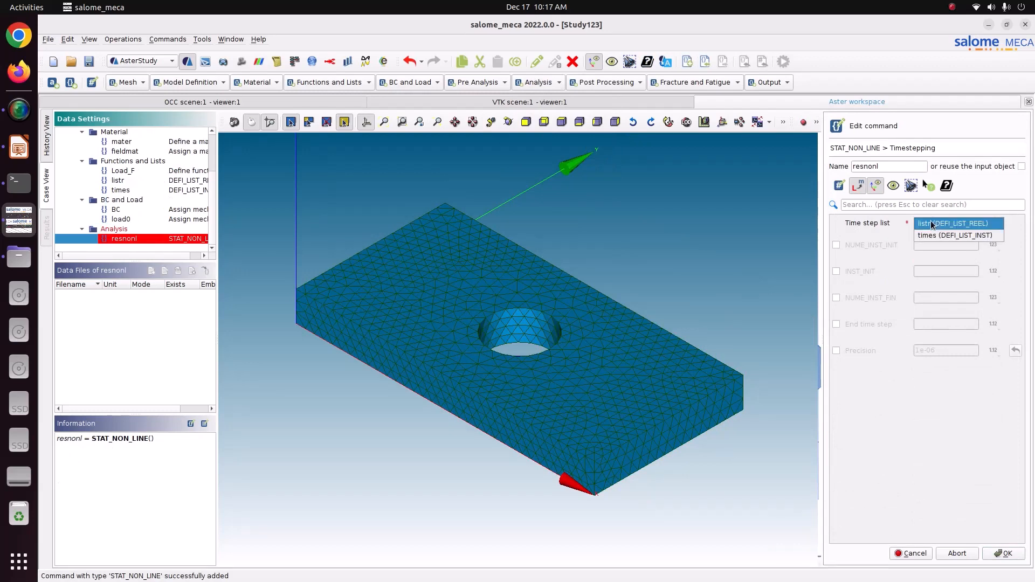
click(931, 224)
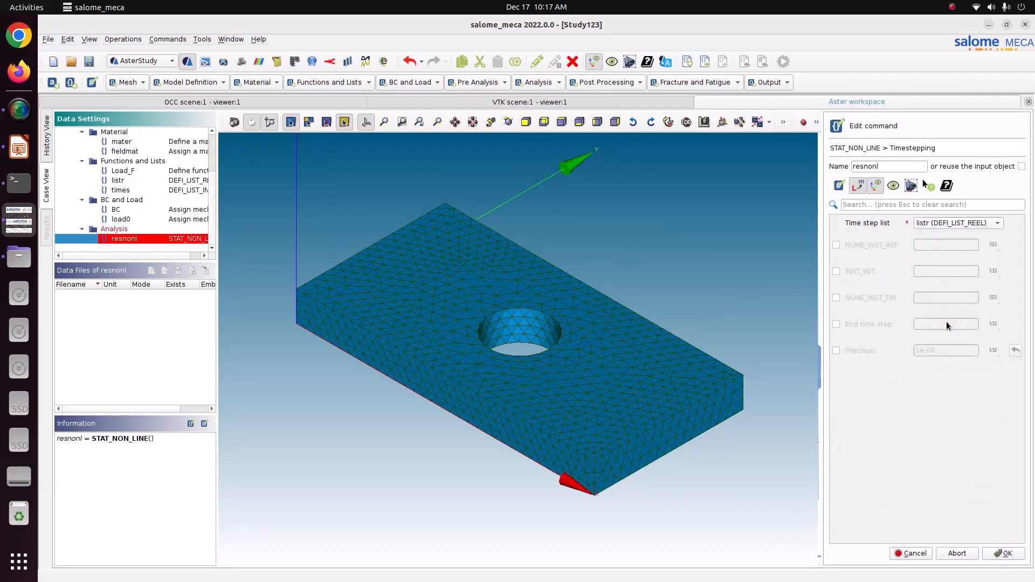
click(994, 552)
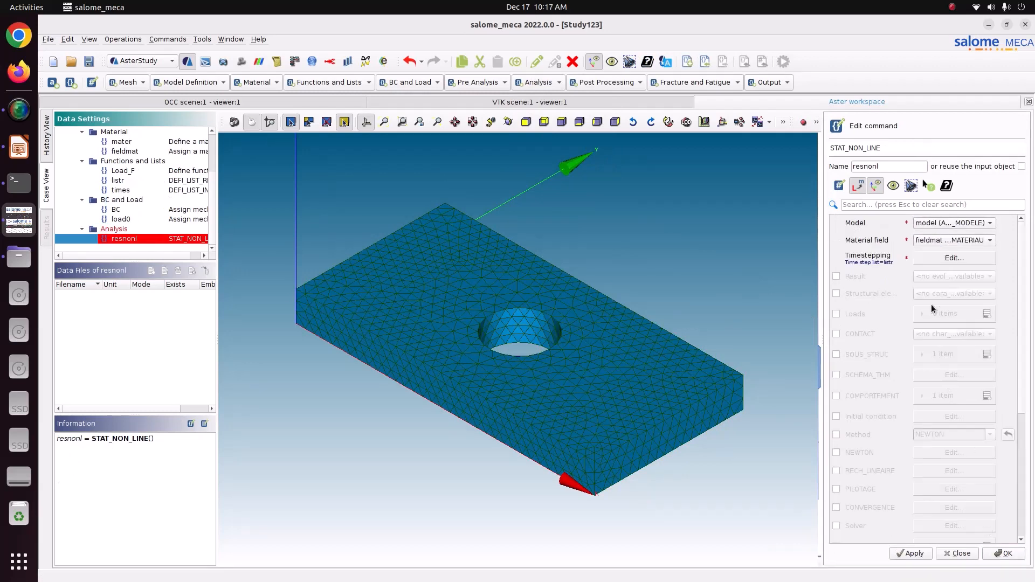
Enable Loads in the nonlinear analysis with two entries and assign BC to the first
click(862, 313)
click(982, 317)
click(982, 317)
click(930, 338)
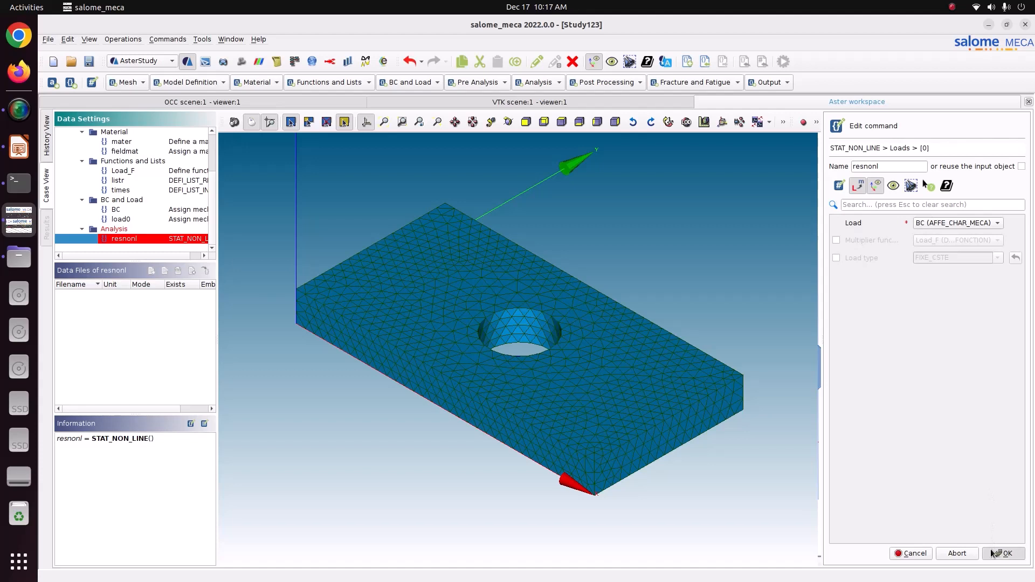
click(991, 551)
Assign load0 with the multiplier function Load_F to the second load entry and store the nonlinear analysis
click(919, 357)
click(958, 223)
click(956, 232)
click(952, 242)
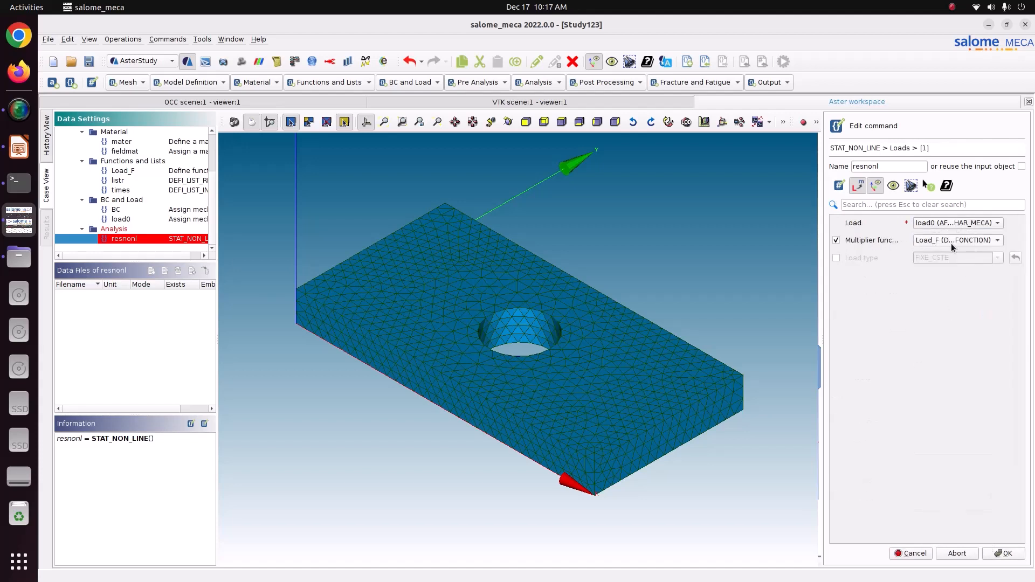
click(1004, 552)
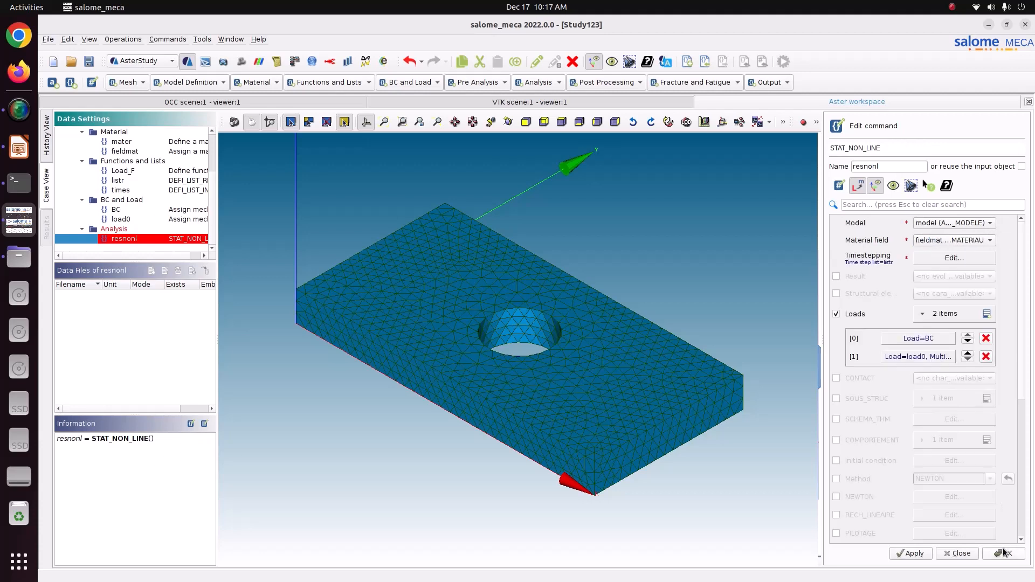
click(918, 554)
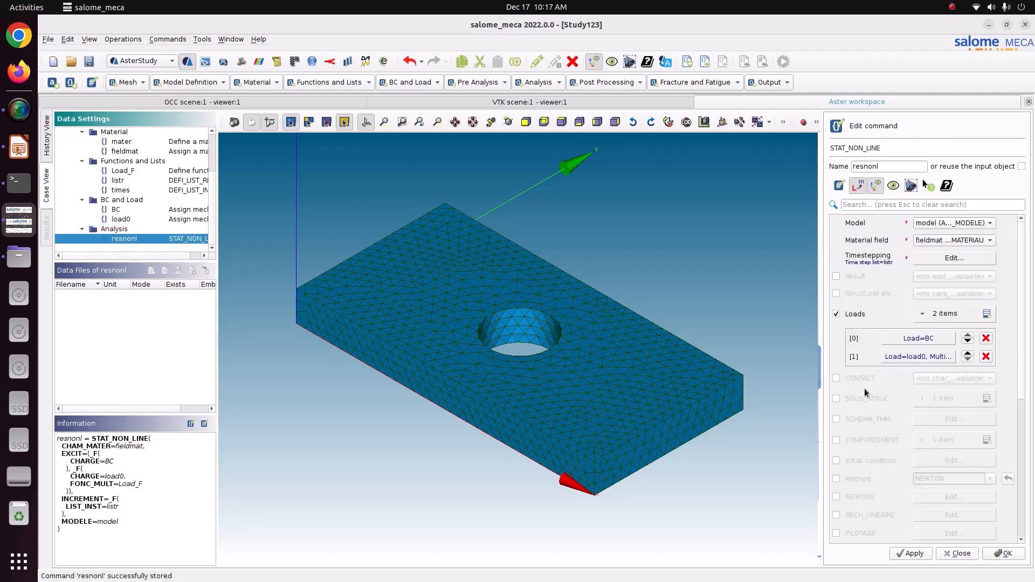
Add a COMPORTEMENT entry to the nonlinear analysis with relation ELAS_HYPER and deformation GROT_GDEP
click(836, 440)
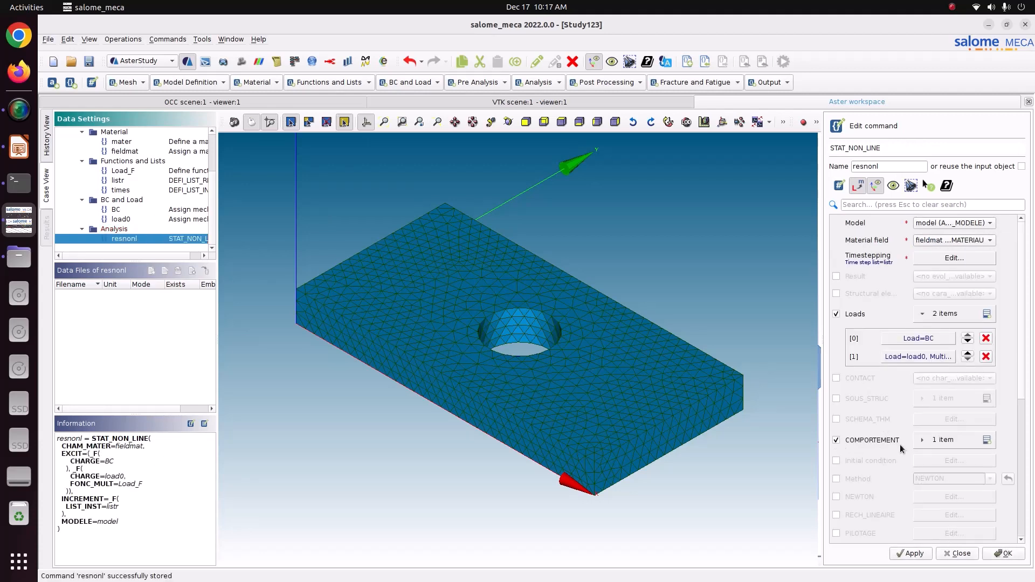
click(958, 442)
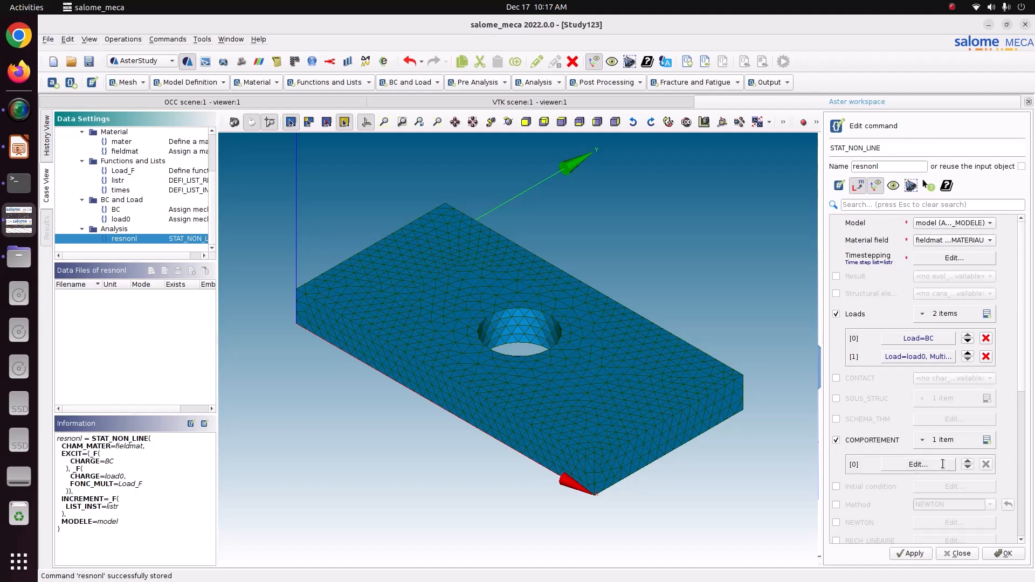
click(943, 464)
click(811, 282)
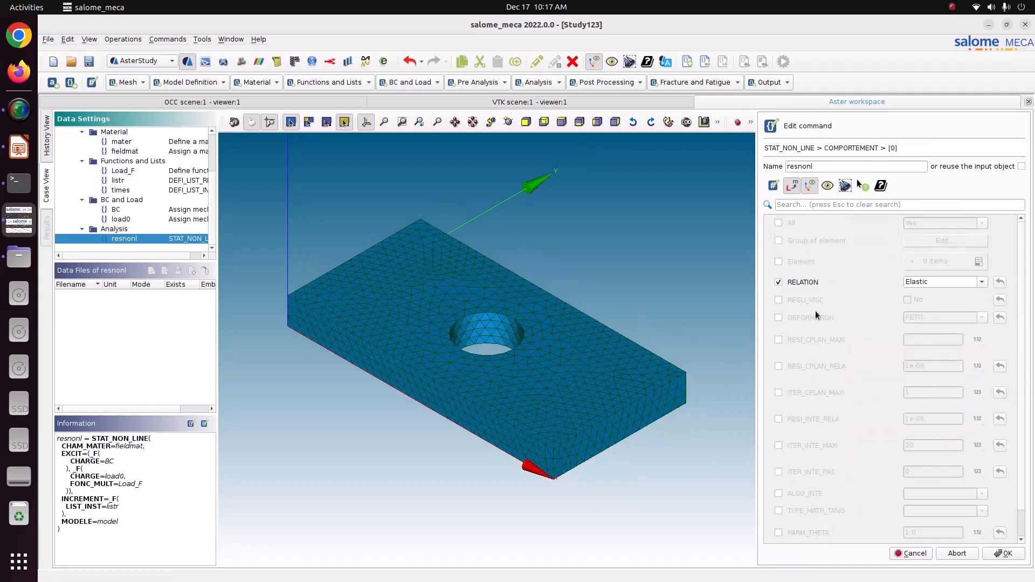
click(814, 319)
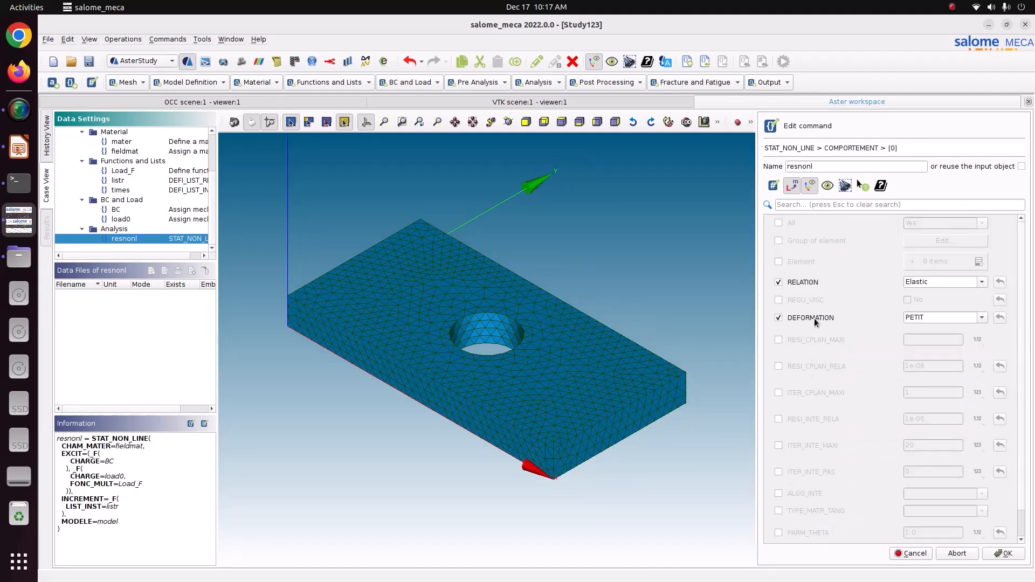
click(969, 283)
scroll(972, 313, down, 2)
click(941, 348)
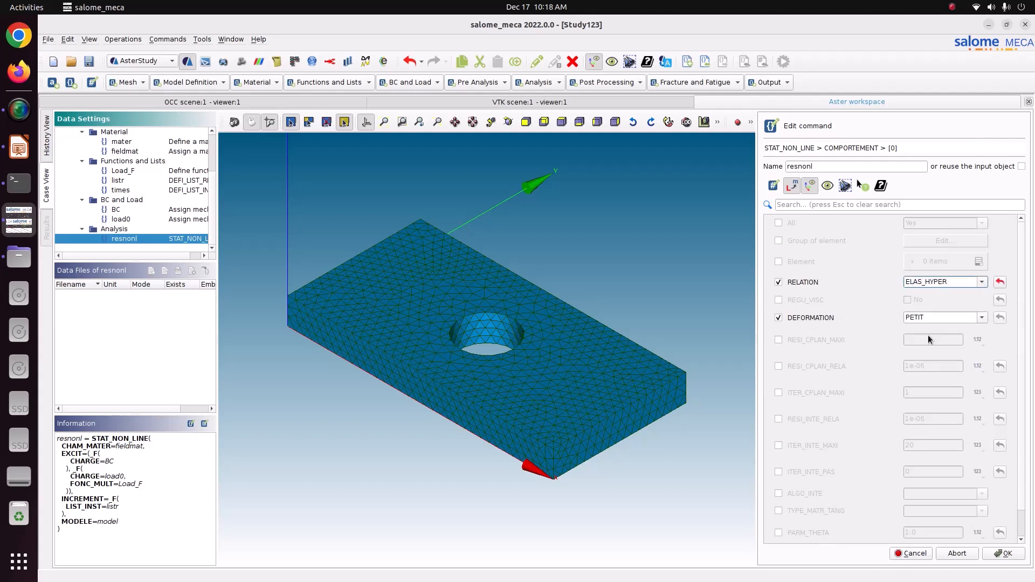
click(982, 317)
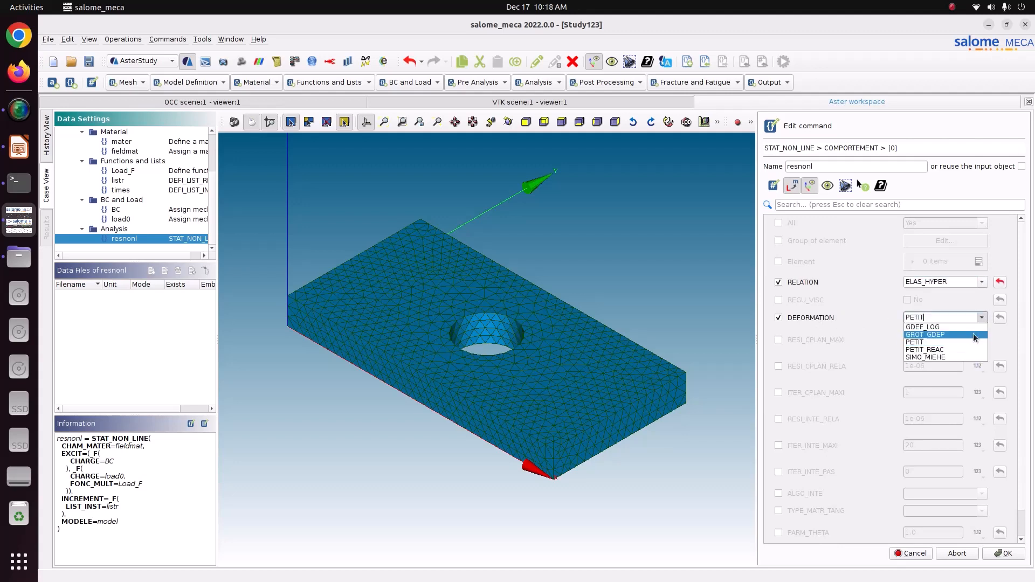
click(943, 339)
click(989, 554)
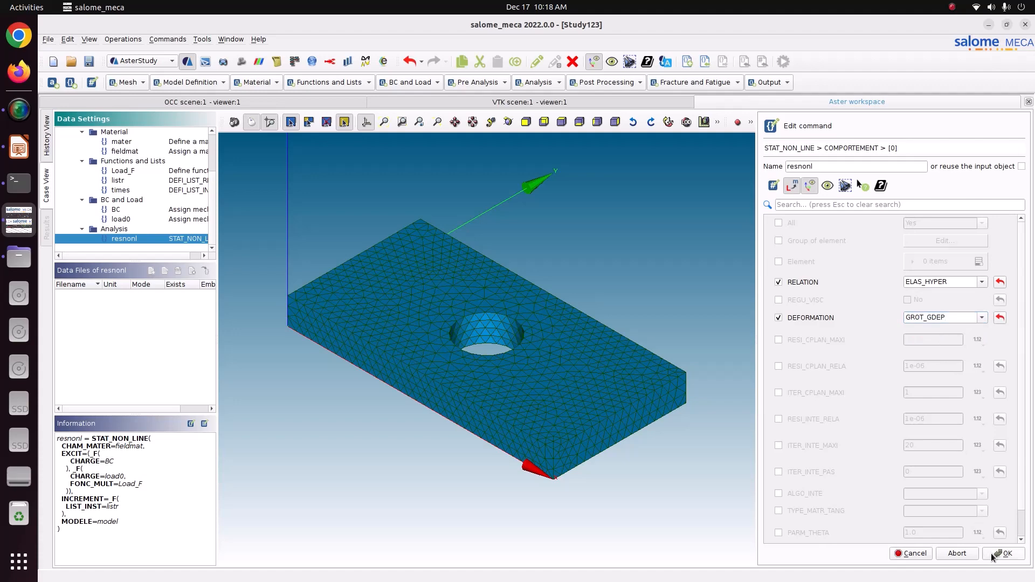
Enable CONVERGENCE with ITER_GLOB_MAXI set to 15 and store the nonlinear analysis
scroll(881, 512, down, 1)
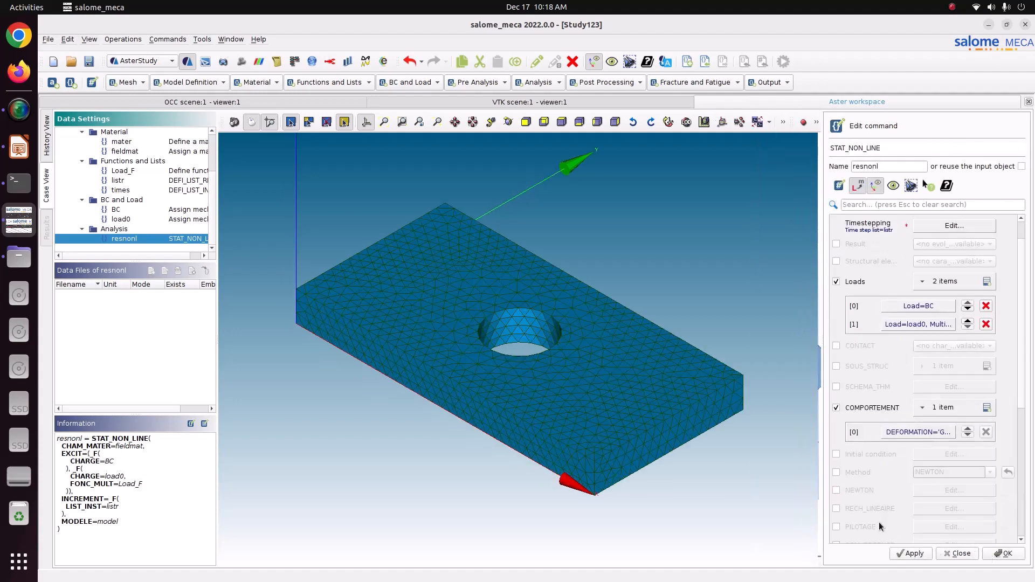
scroll(880, 516, down, 2)
click(879, 520)
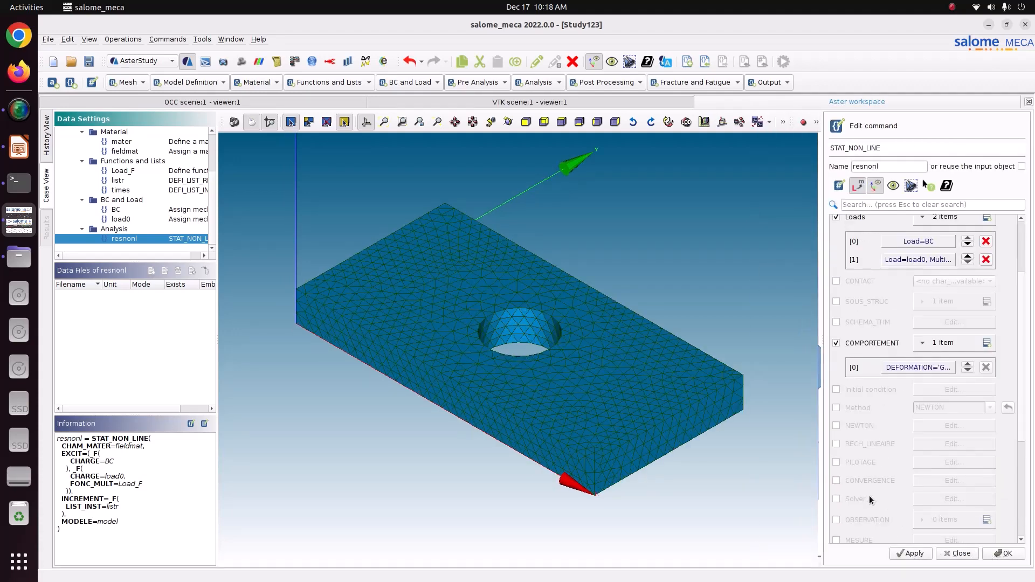
click(864, 480)
click(939, 481)
click(886, 333)
double_click(951, 333)
text(15)
click(968, 554)
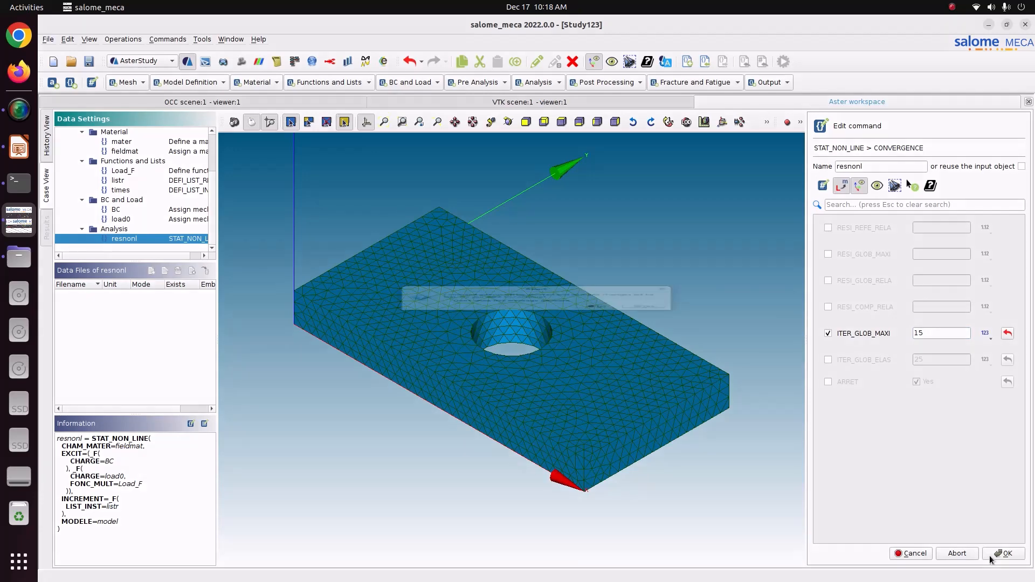
key(Escape)
click(1004, 554)
click(915, 554)
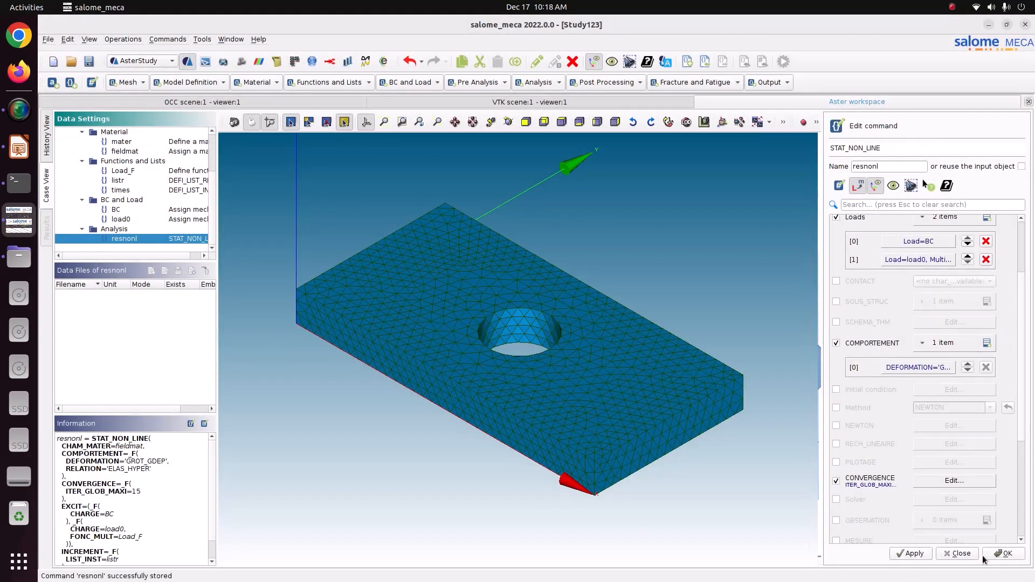
click(1004, 553)
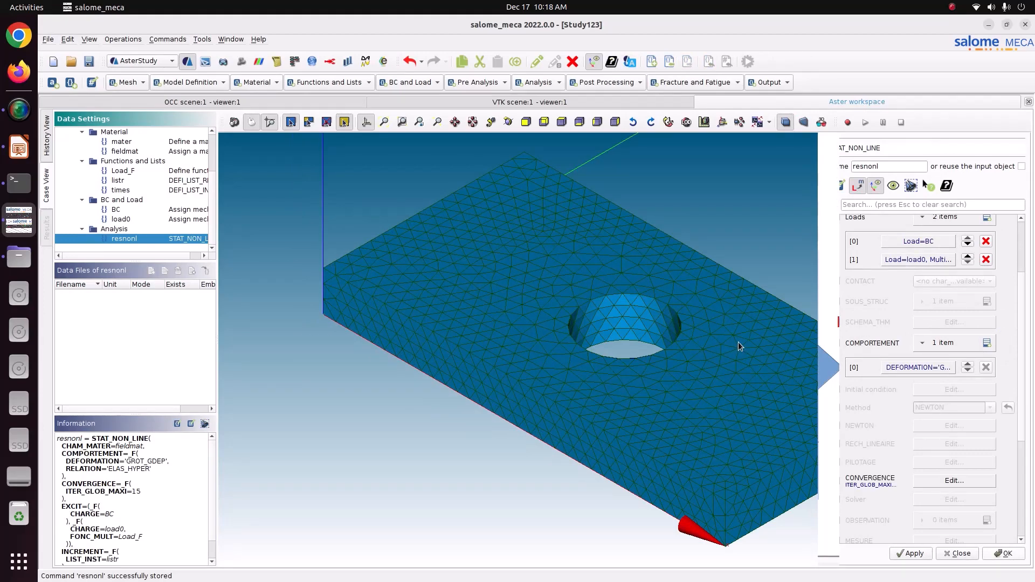
Add a CALC_CHAMP post-processing command that reuses the input object, and enable CONTRAINTE, DEFORMATION and CRITERES
click(596, 82)
click(597, 96)
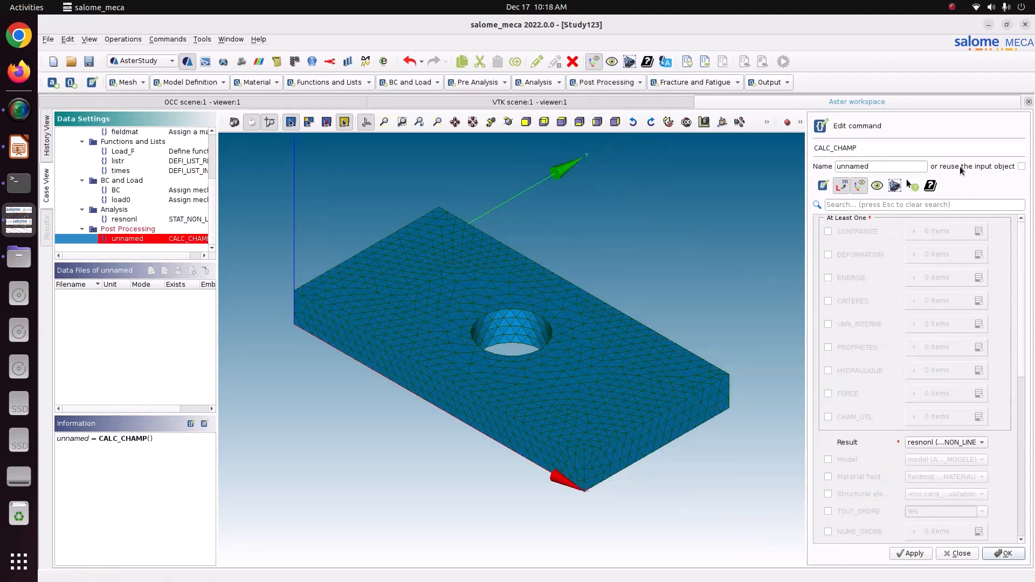
click(1021, 167)
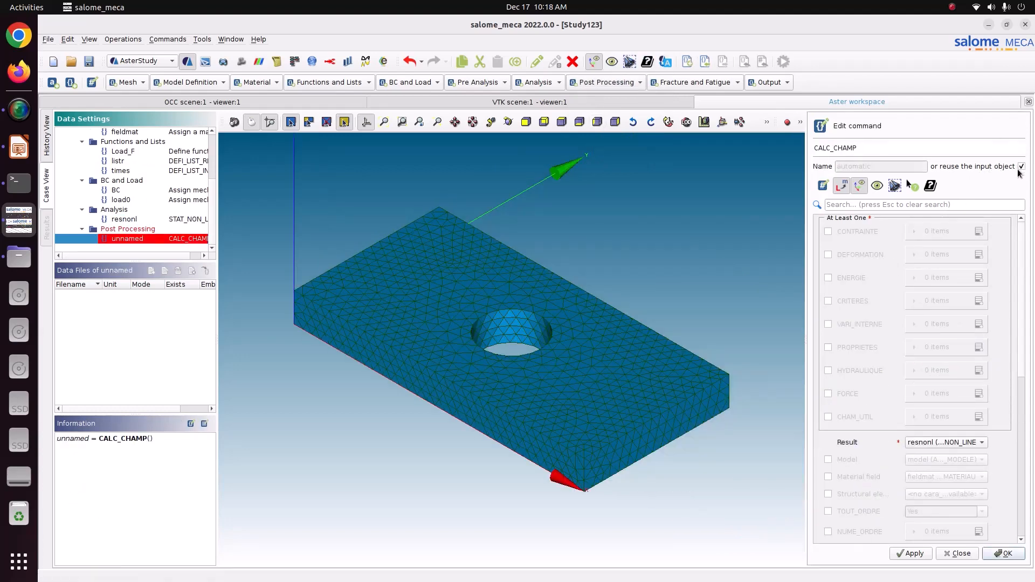
click(851, 233)
click(850, 255)
click(852, 302)
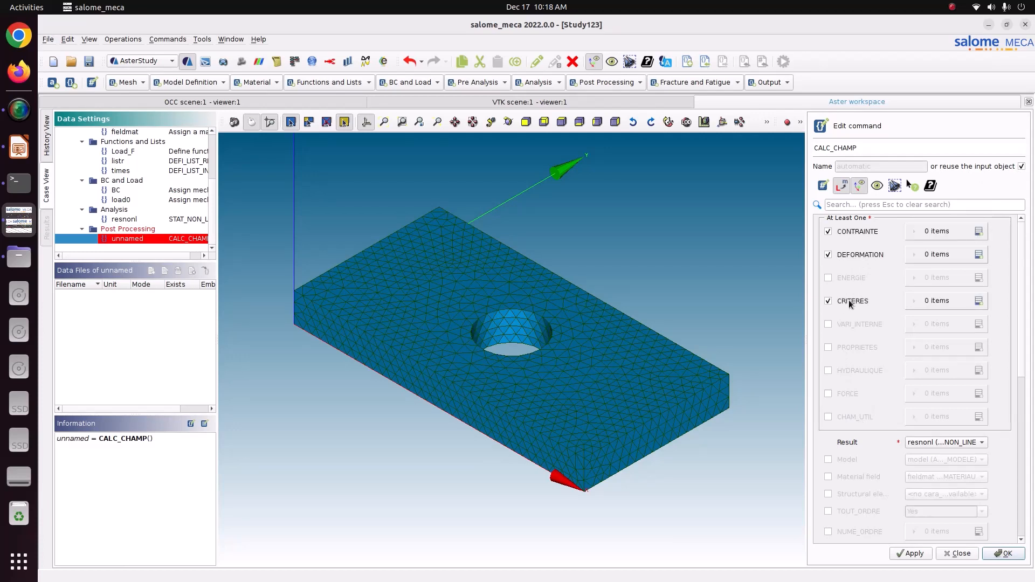
Add two CONTRAINTE entries and set them to SIGM_ELNO and SIGM_NOEU
click(978, 232)
click(978, 232)
click(941, 255)
click(917, 311)
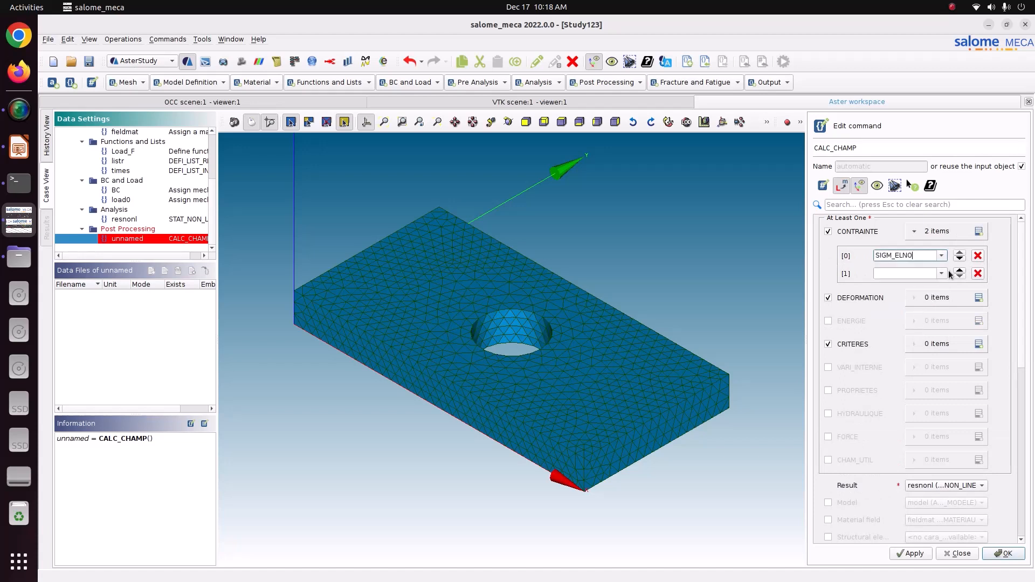
click(941, 273)
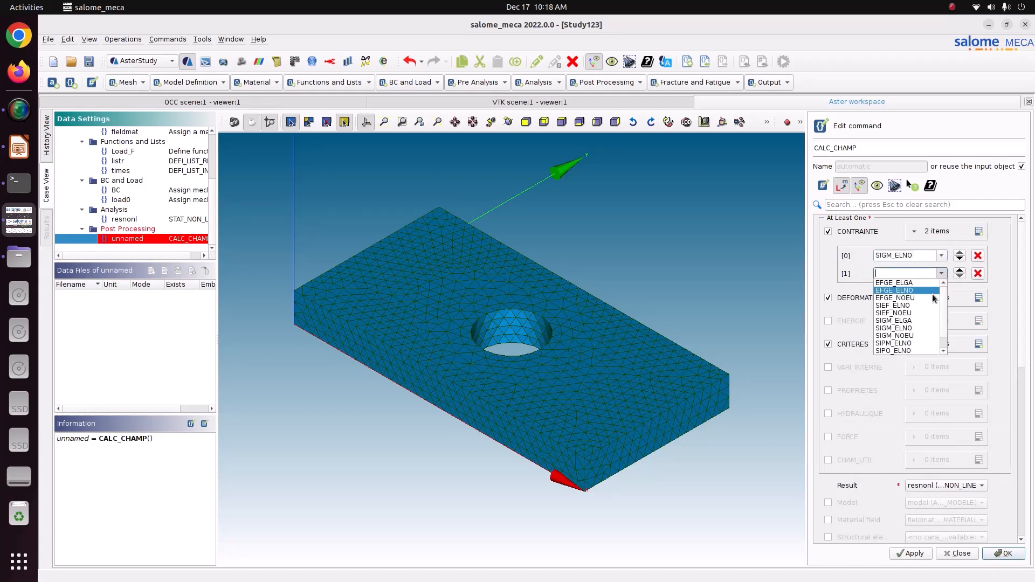
click(906, 335)
Add two DEFORMATION entries and set them to EPSI_ELNO and EPSI_NOEU
click(978, 298)
click(979, 298)
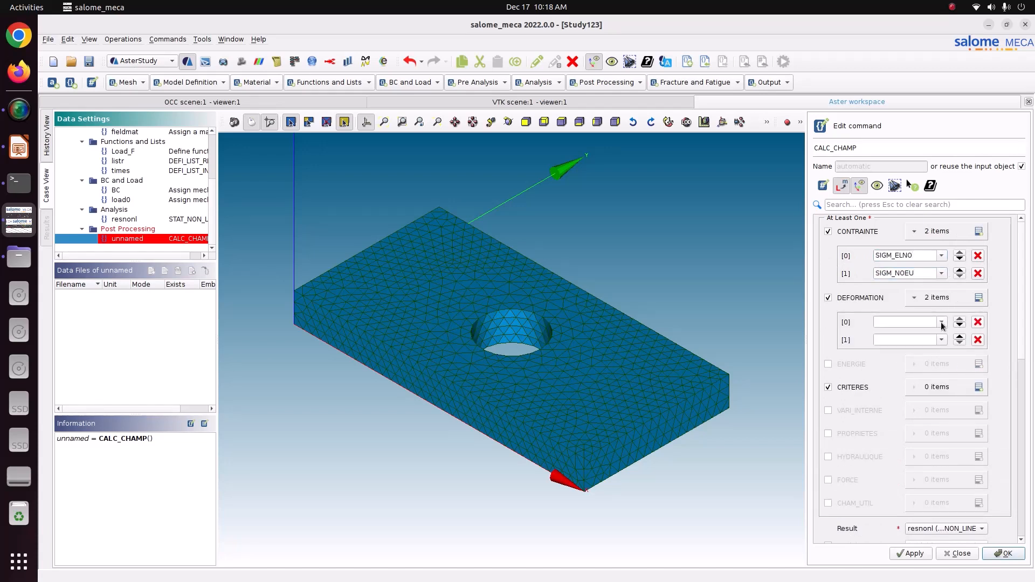
click(941, 322)
scroll(903, 373, down, 2)
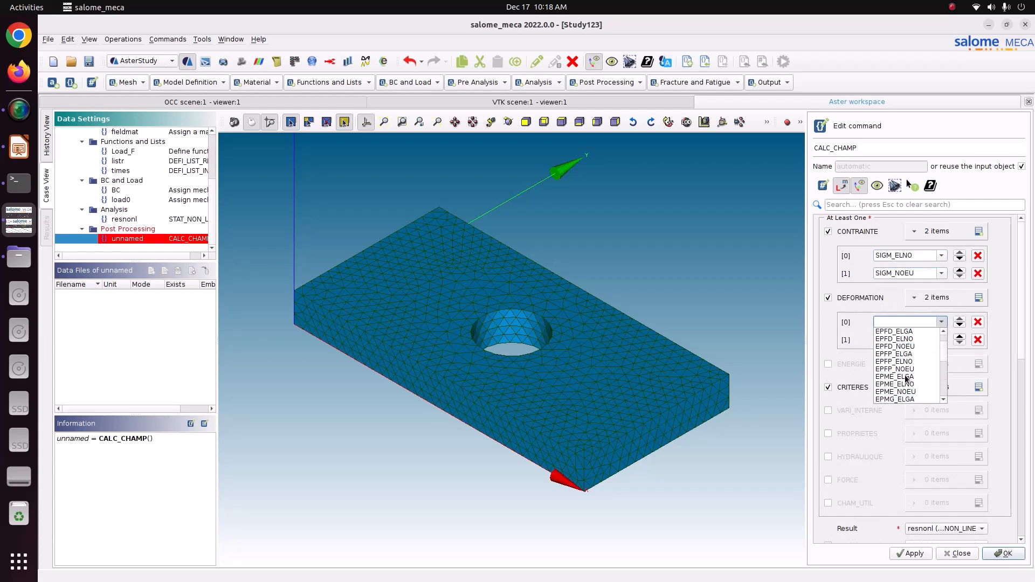
click(911, 384)
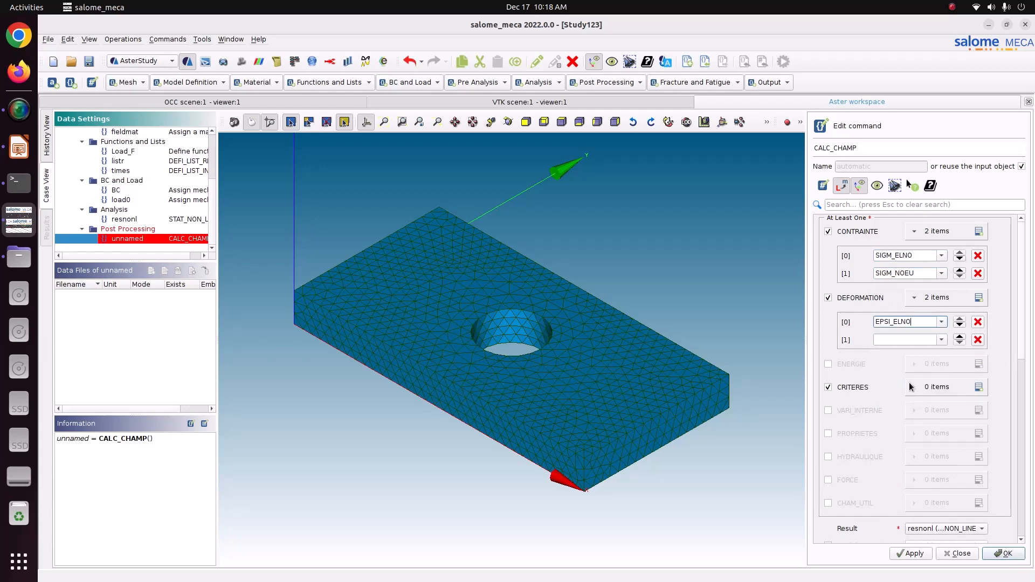
click(942, 341)
scroll(897, 412, down, 4)
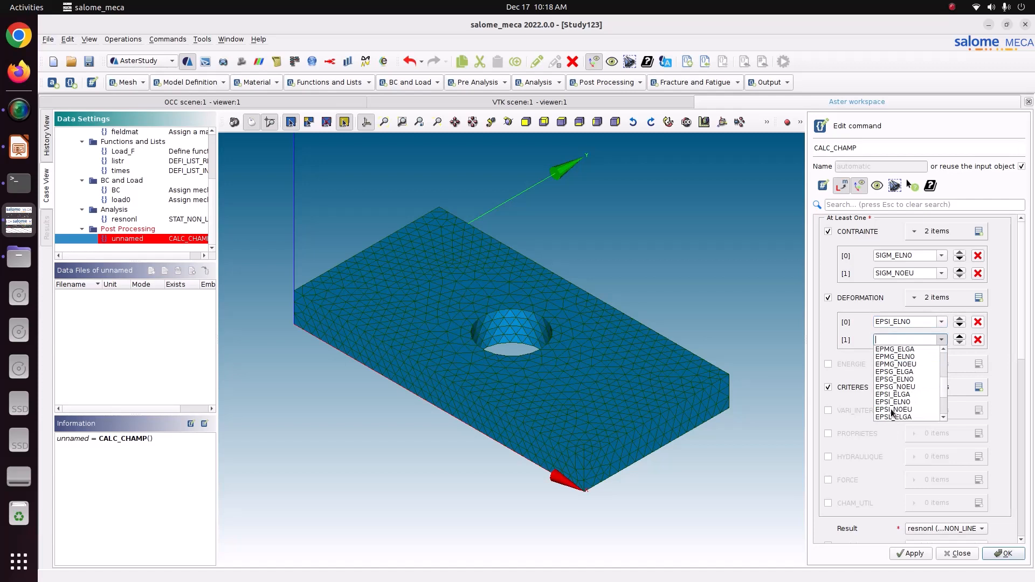
click(908, 410)
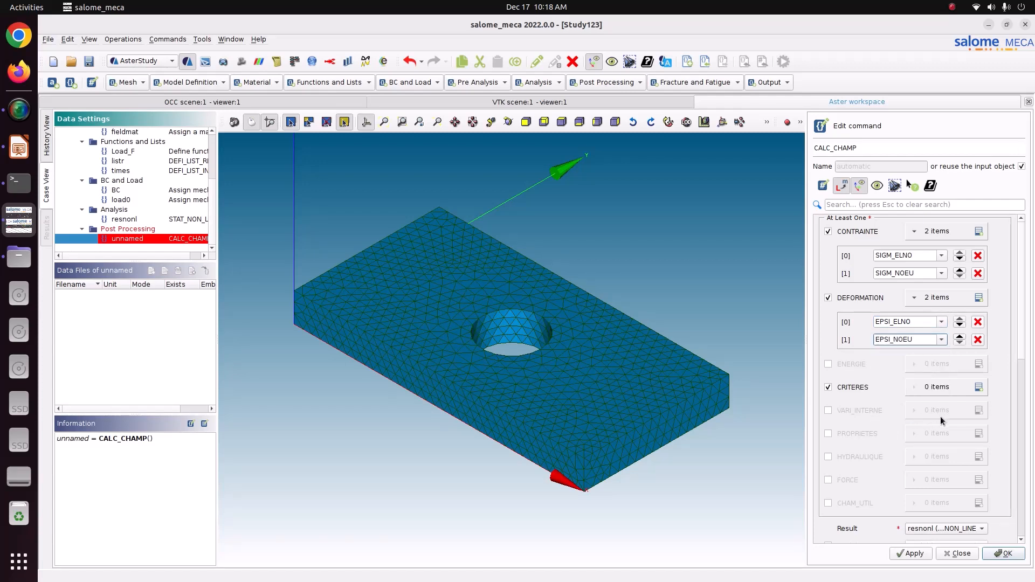
Add the CRITERES entries SIEQ_ELNO and SIEQ_NOEU and store the field calculation command
click(973, 386)
click(974, 387)
click(941, 412)
scroll(918, 450, down, 4)
click(916, 481)
click(941, 429)
scroll(911, 485, down, 4)
click(916, 507)
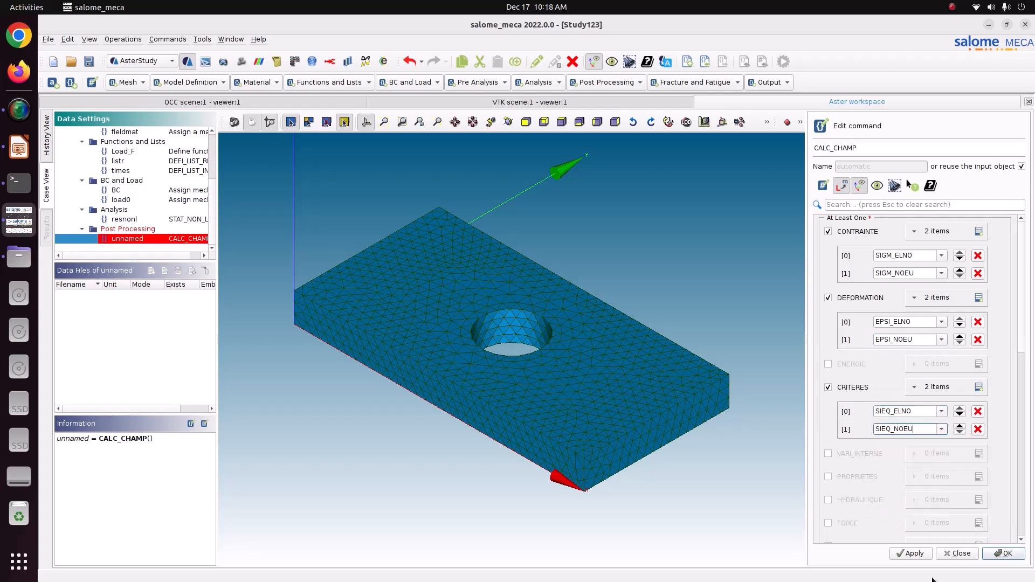
click(911, 554)
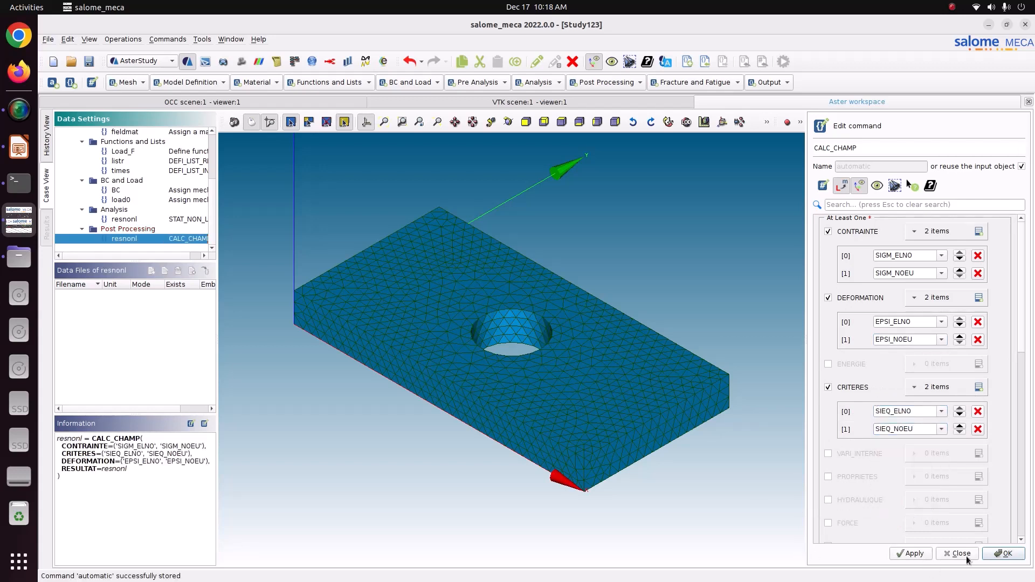
click(992, 553)
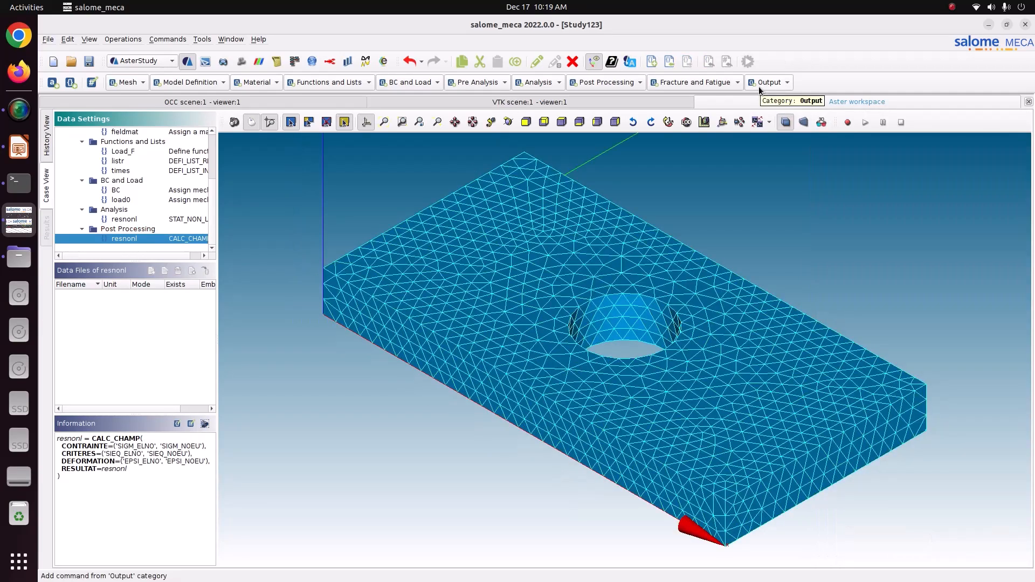
Add a Set output results command and set its result file location to resul123.rmed in the CODE_ASTER/59_Signorin folder under Pictures
click(758, 86)
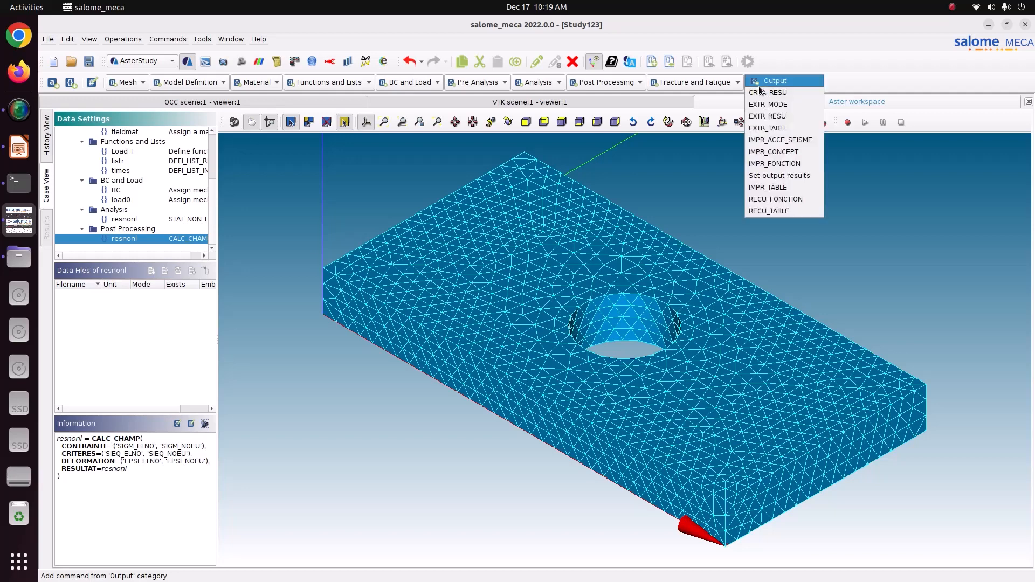
click(763, 176)
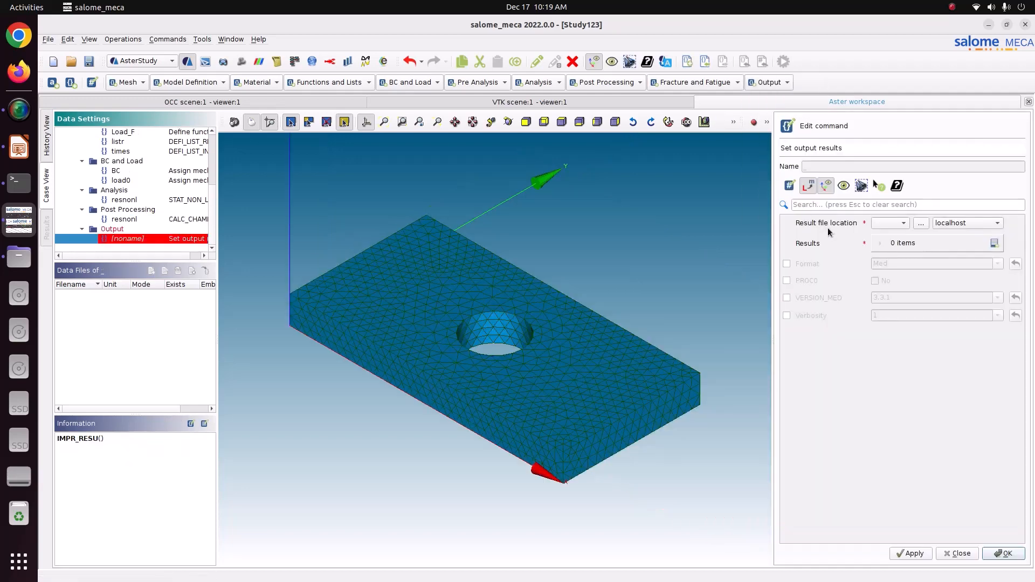
click(921, 223)
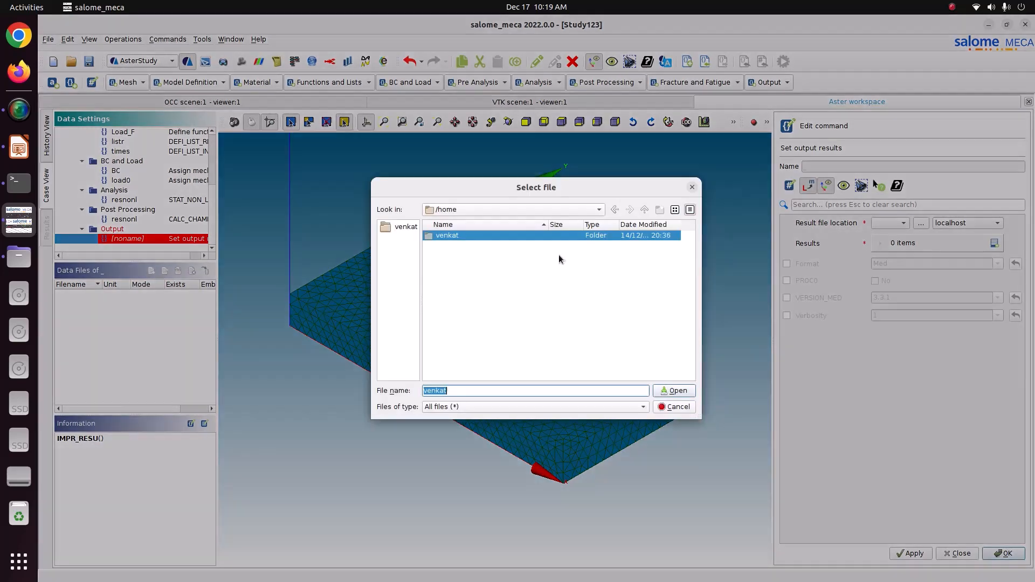
double_click(458, 240)
scroll(485, 324, down, 5)
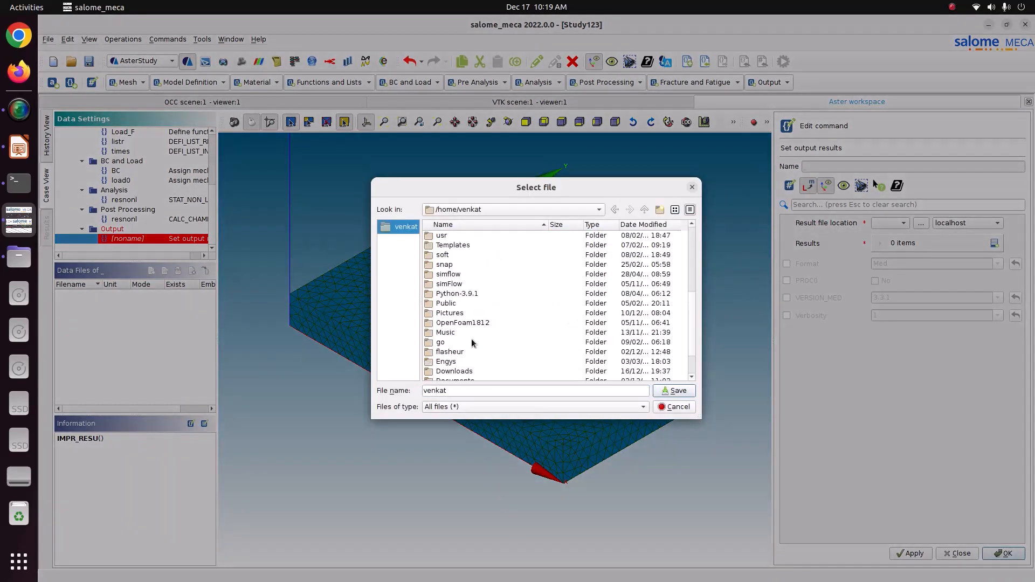
double_click(455, 315)
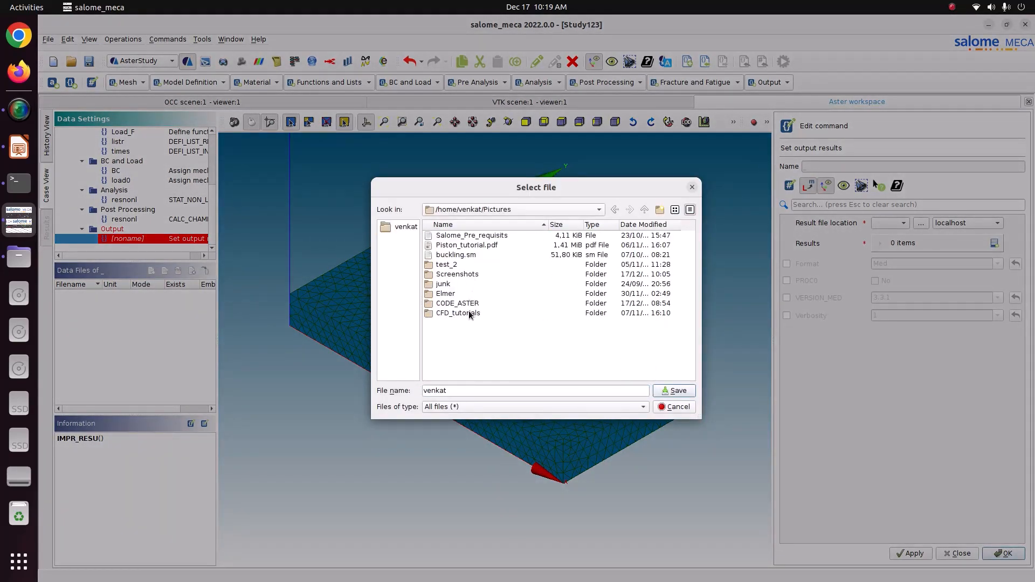
double_click(470, 303)
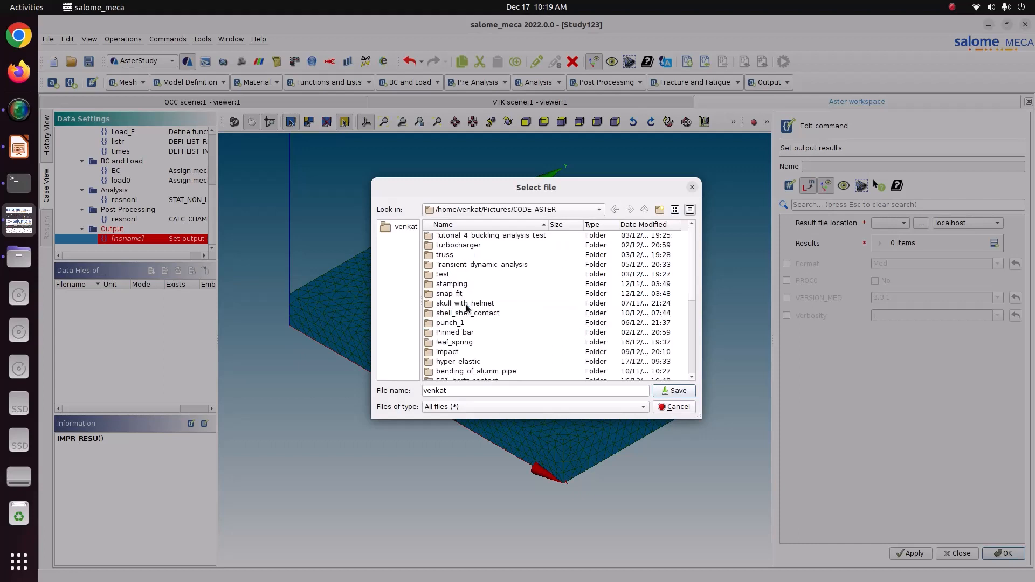
scroll(467, 310, down, 5)
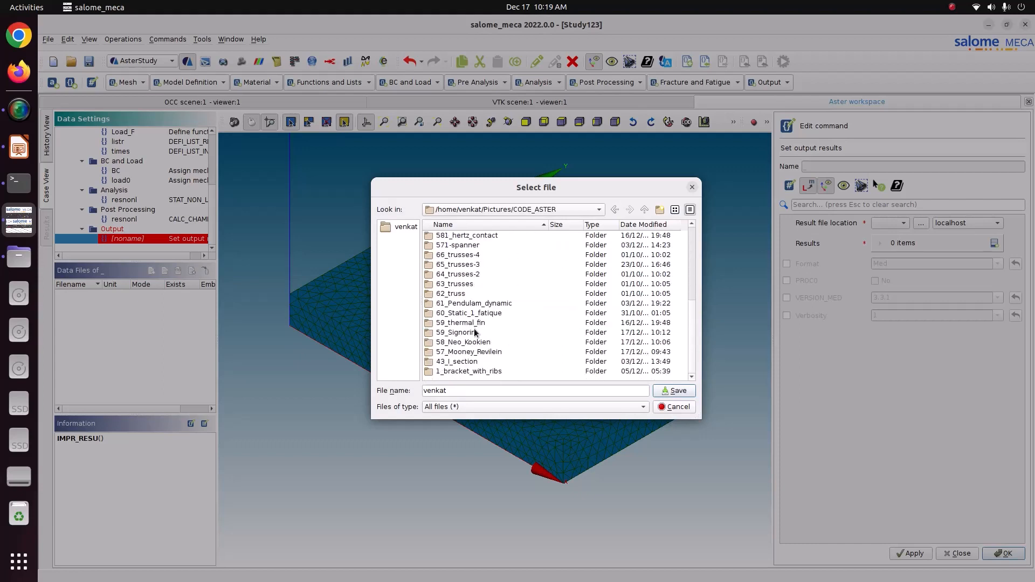
double_click(475, 337)
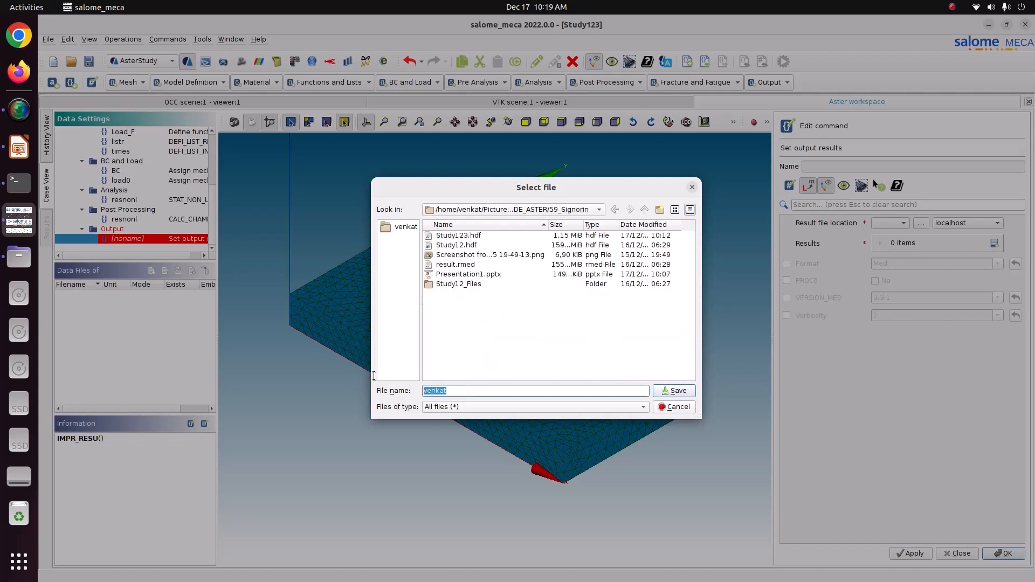
text(resul)
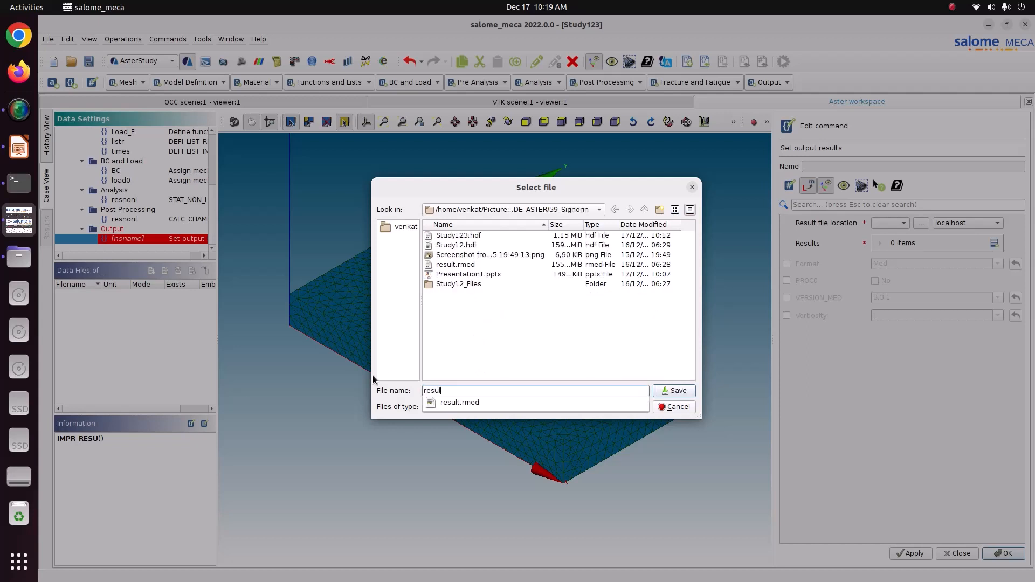
text(123)
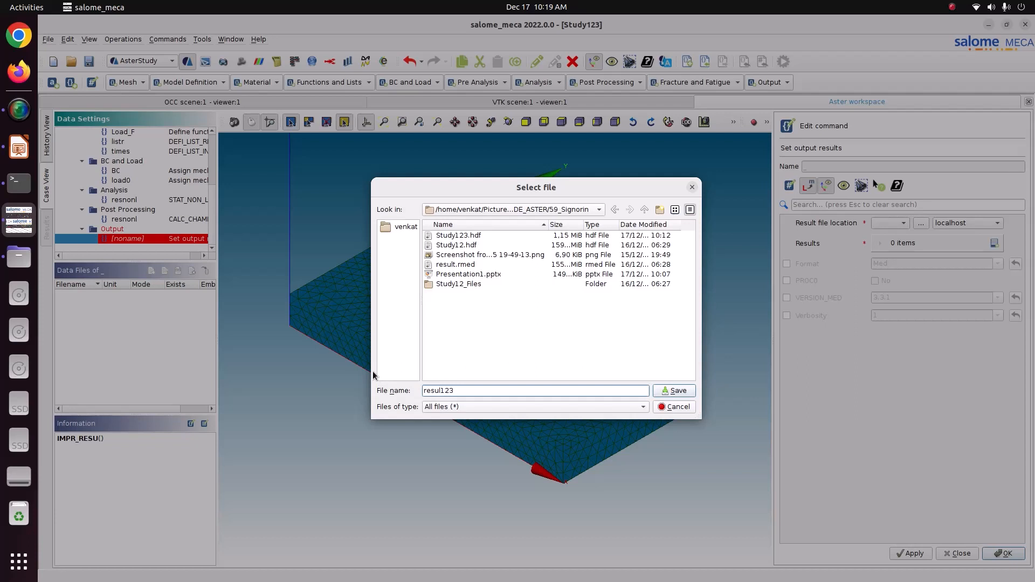
text(.rmed)
click(676, 393)
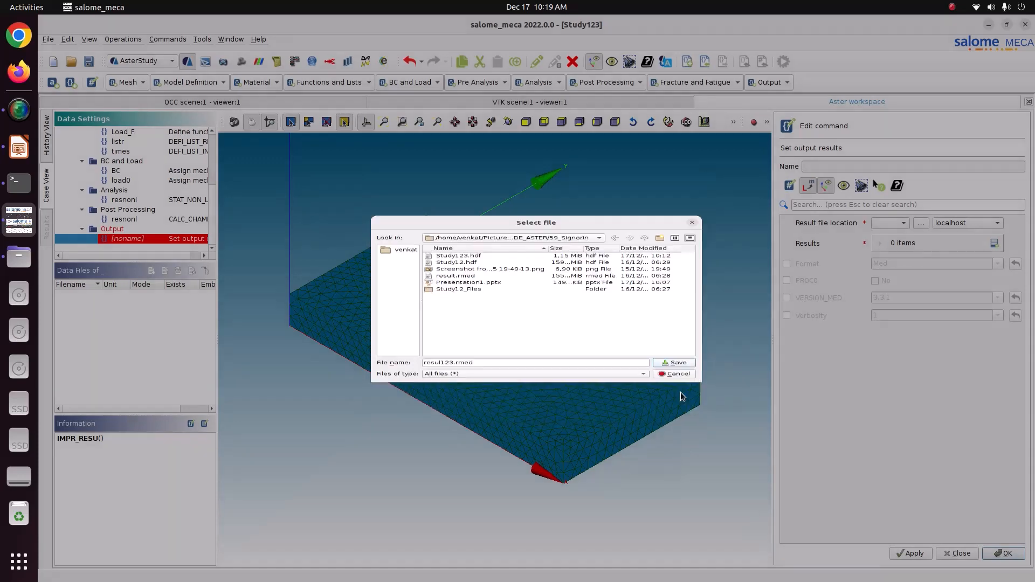
Add a Results entry that outputs the mesh and the resnonl (CALC_CHAMP) result, with TOUT_CHAM enabled
click(994, 244)
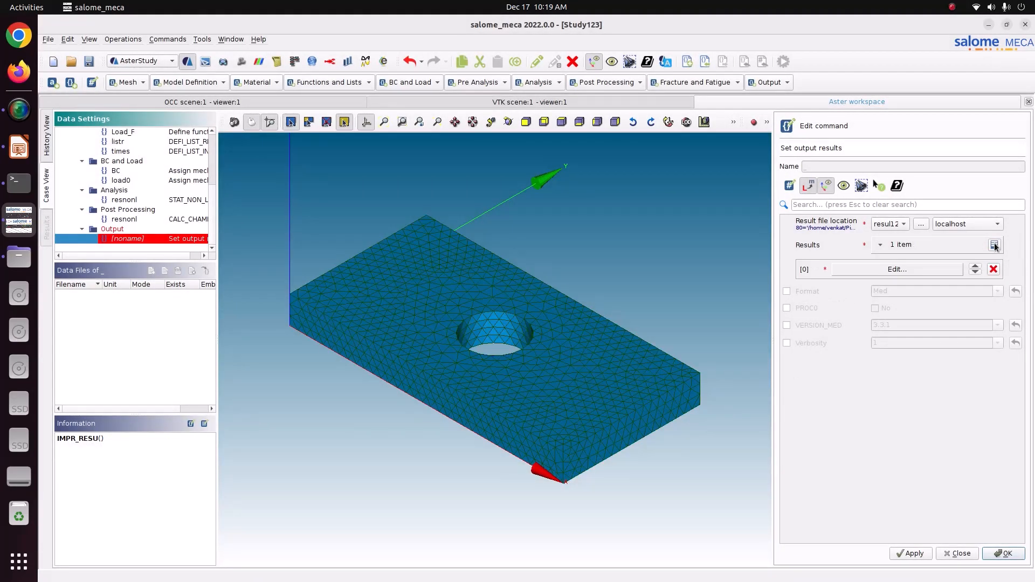
click(917, 266)
click(807, 263)
click(913, 264)
click(914, 278)
click(806, 229)
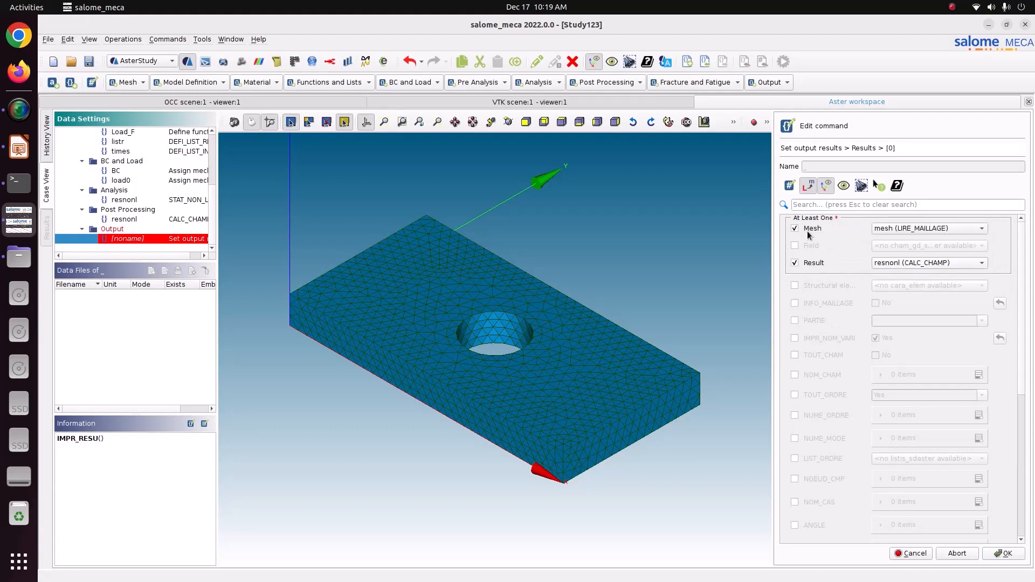
click(797, 356)
click(998, 555)
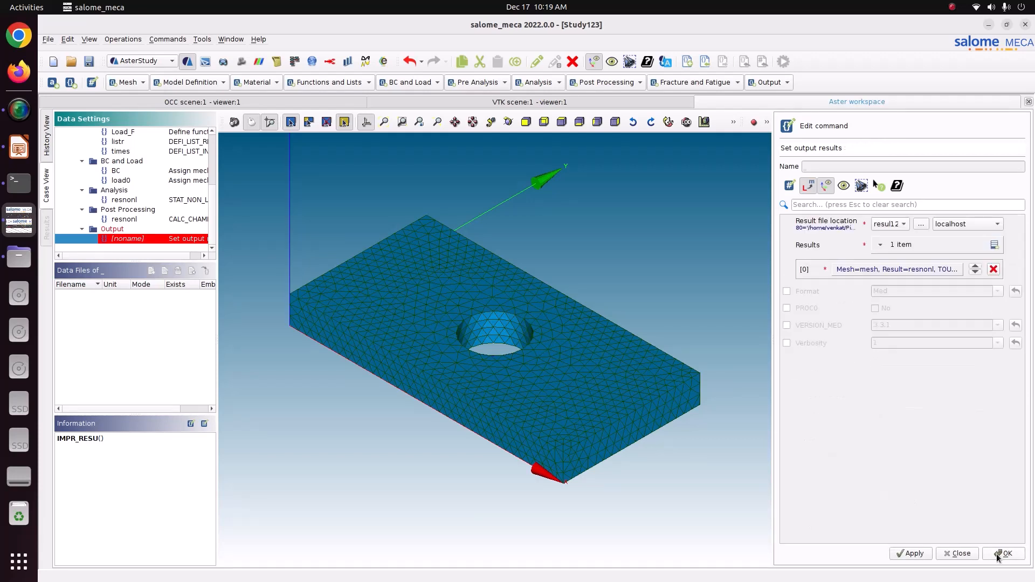
Enable the Med format for the output results and store the command
click(815, 292)
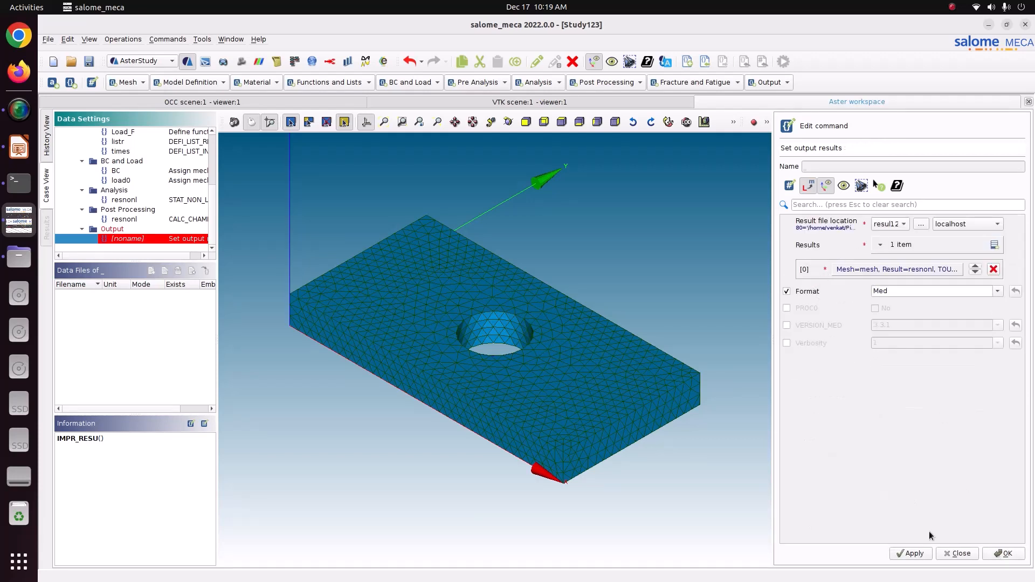
click(911, 554)
click(971, 552)
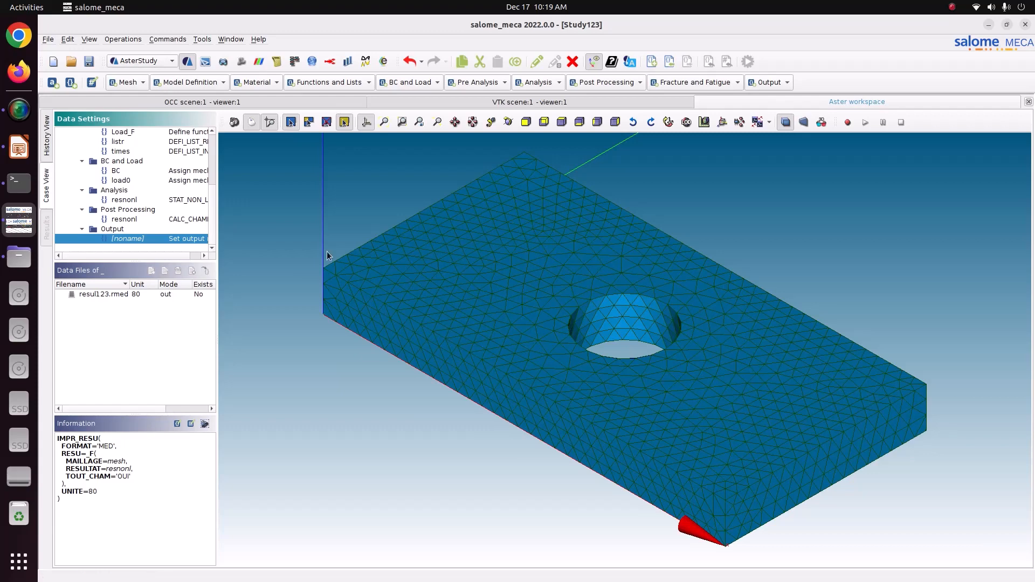
Save the study, mark Stage_1 for execution in the history view and set the run memory to 4048
click(47, 144)
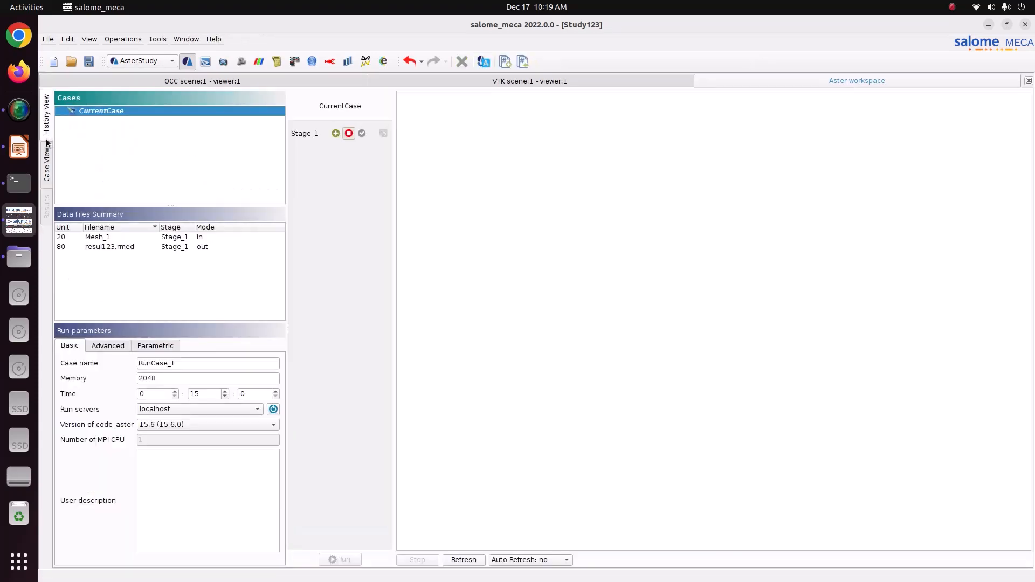
click(88, 62)
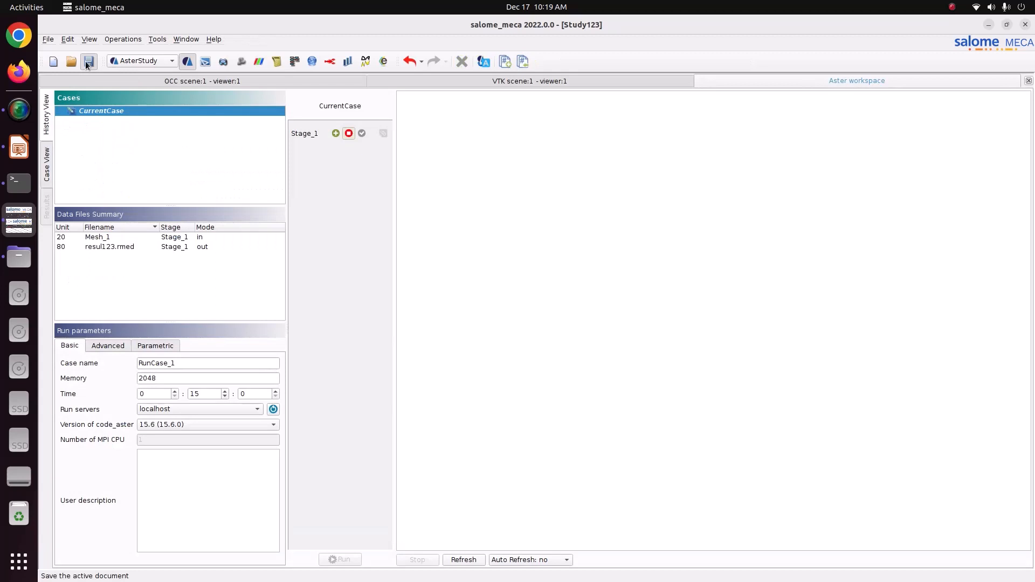
click(334, 133)
drag(176, 379, 72, 372)
text(4048)
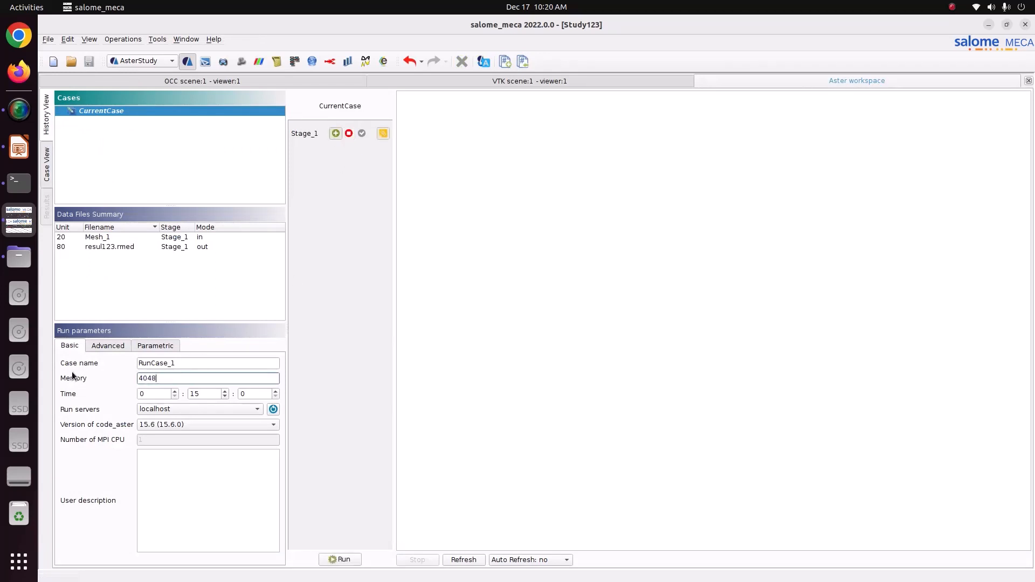
Set the automatic refresh to 5s and run the current case
click(529, 560)
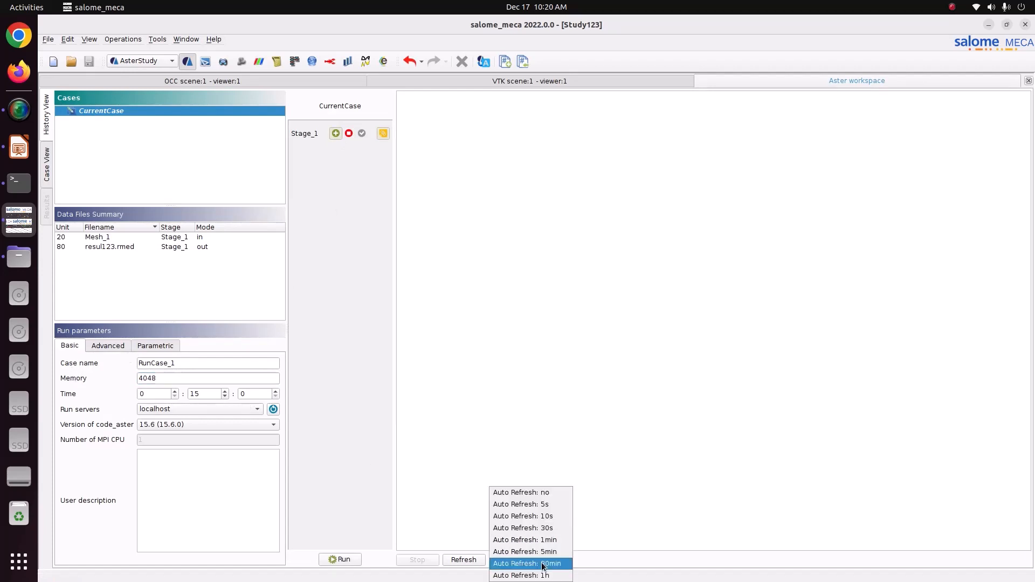
click(549, 507)
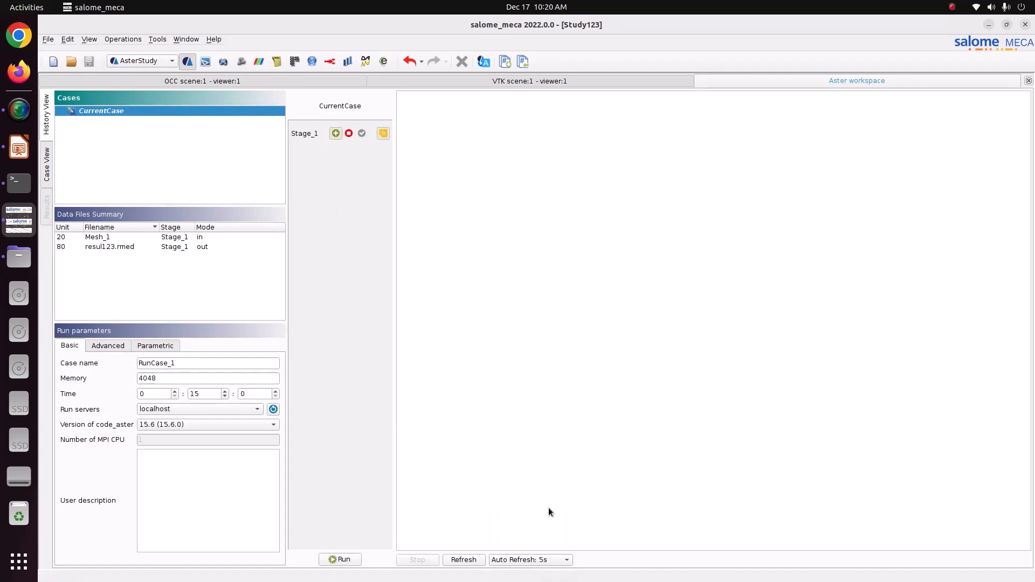
click(331, 564)
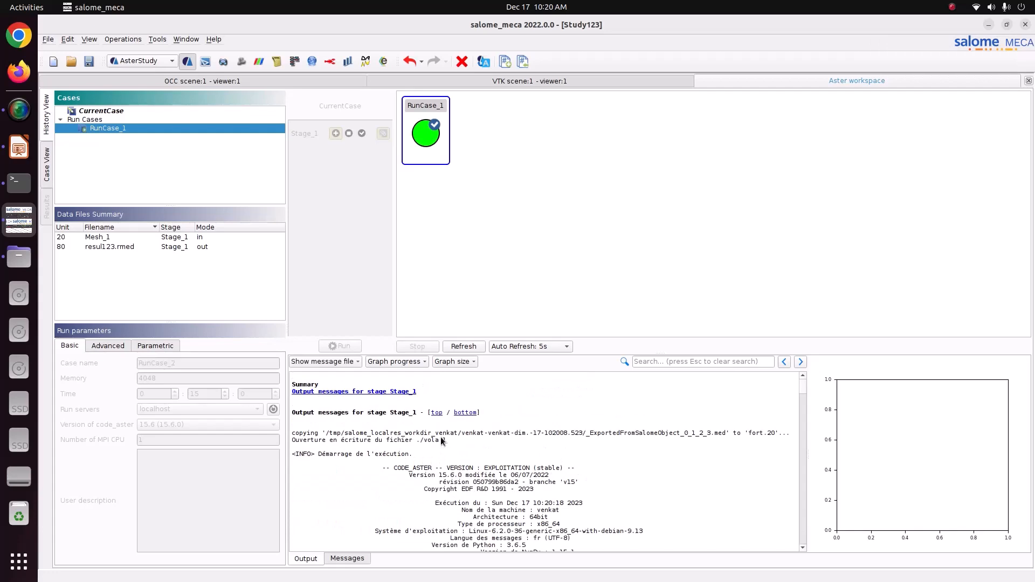
Read the run's output messages through to the job diagnostic and save the study
drag(803, 388, 787, 543)
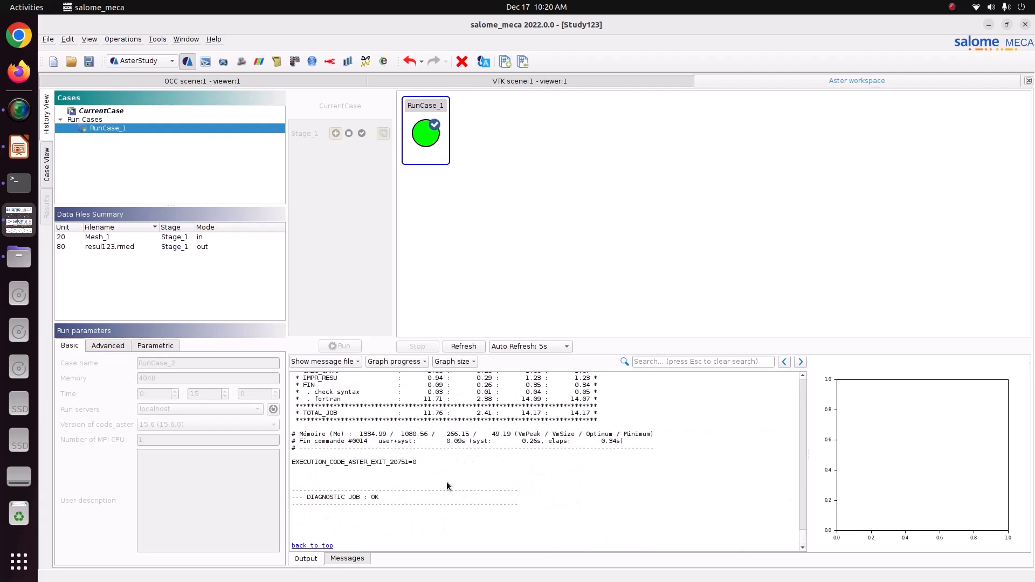
click(89, 62)
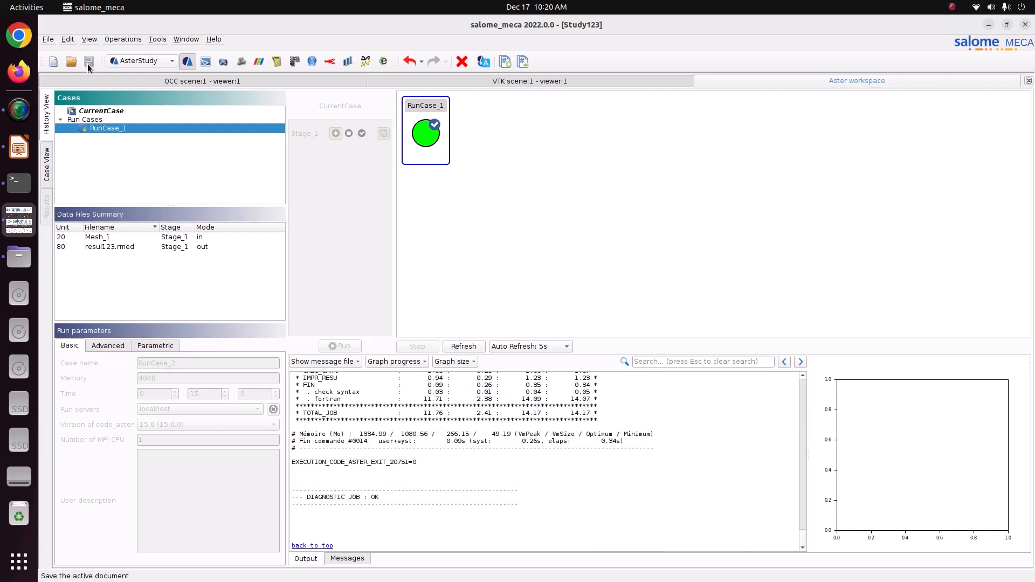
Switch to the ParaVIS module and browse to the Pictures/CODE_ASTER/59_Signorin folder for opening a result file
click(150, 63)
click(151, 106)
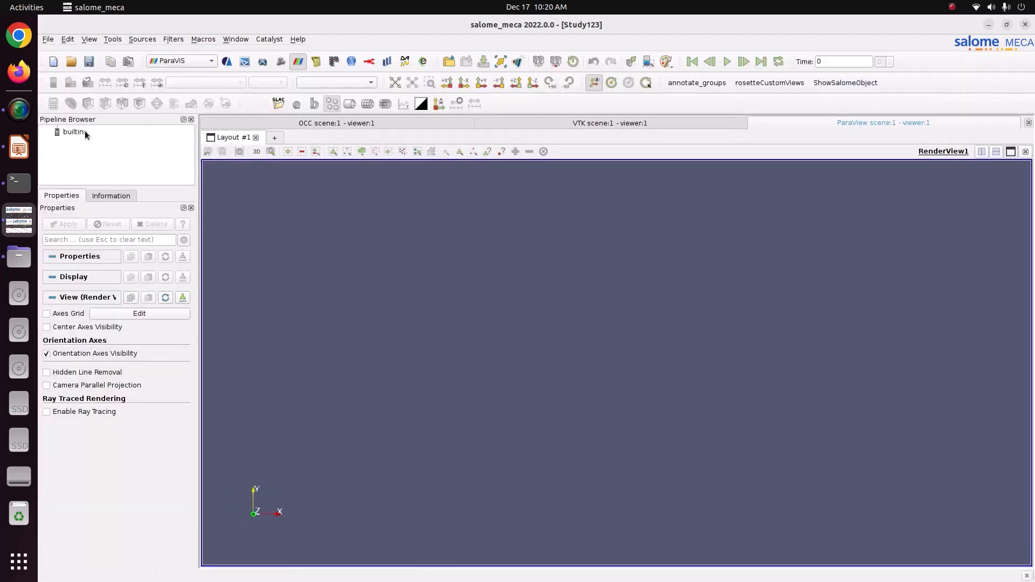
click(82, 131)
right_click(81, 131)
click(100, 135)
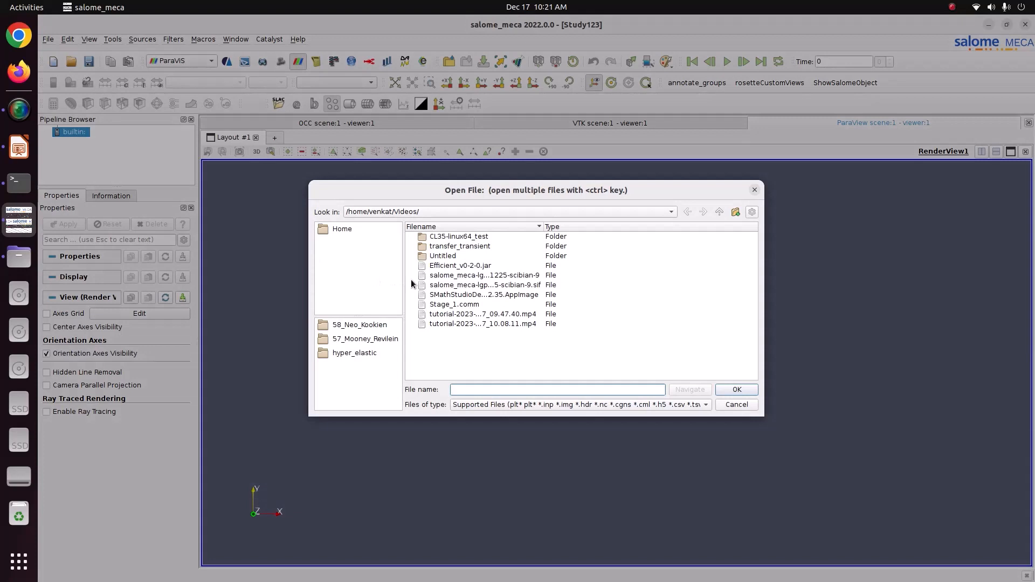
click(360, 230)
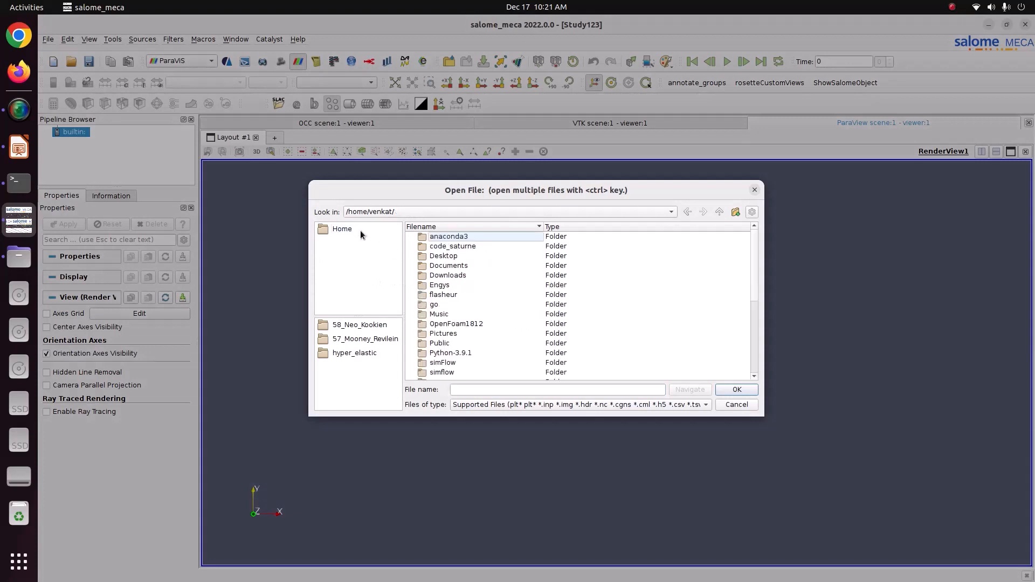
double_click(448, 334)
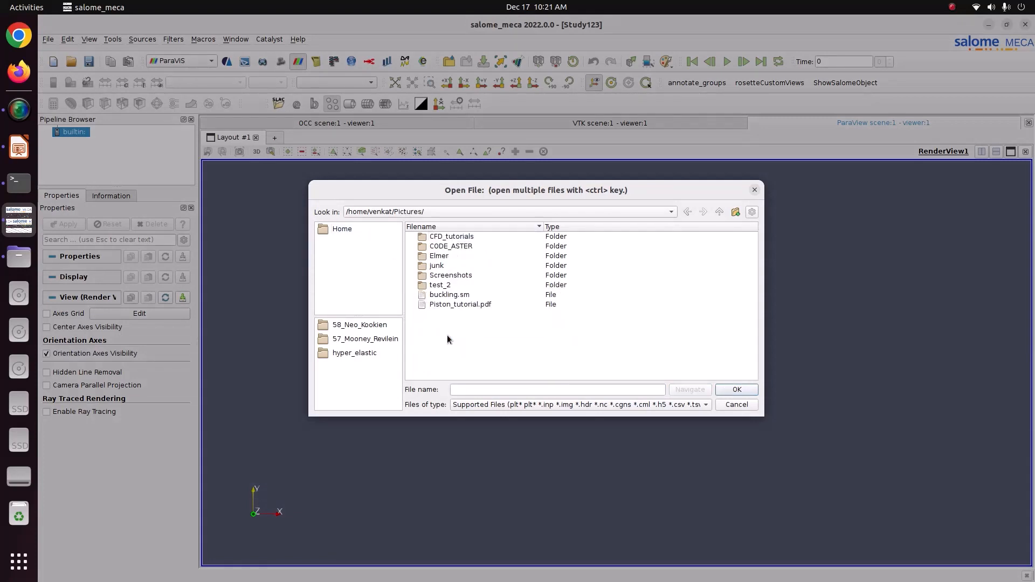
double_click(448, 246)
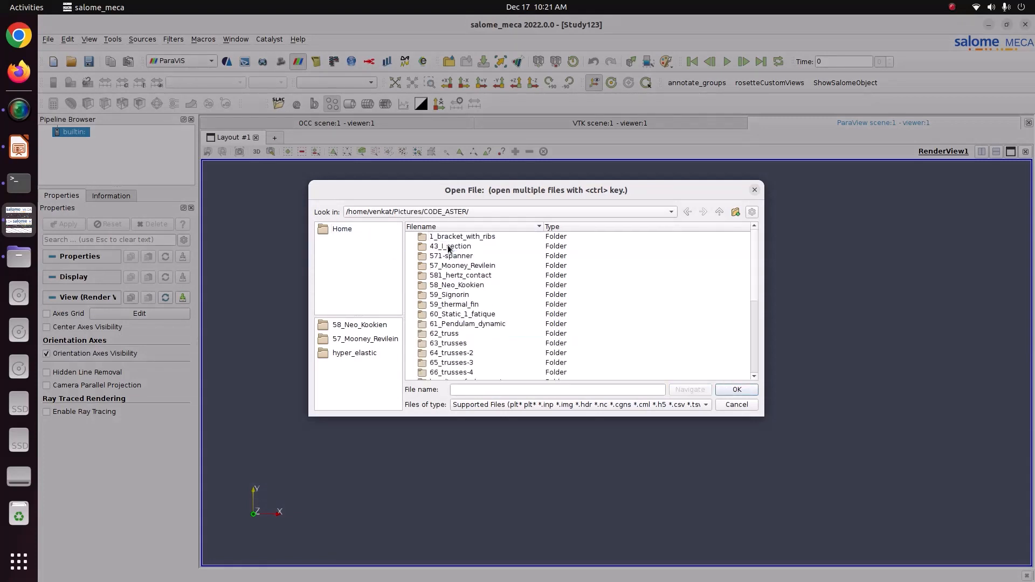
scroll(457, 323, down, 4)
scroll(457, 327, down, 1)
scroll(458, 329, up, 5)
double_click(459, 297)
Open resul123.rmed from the folder and apply its properties to display the plate
click(411, 285)
click(444, 256)
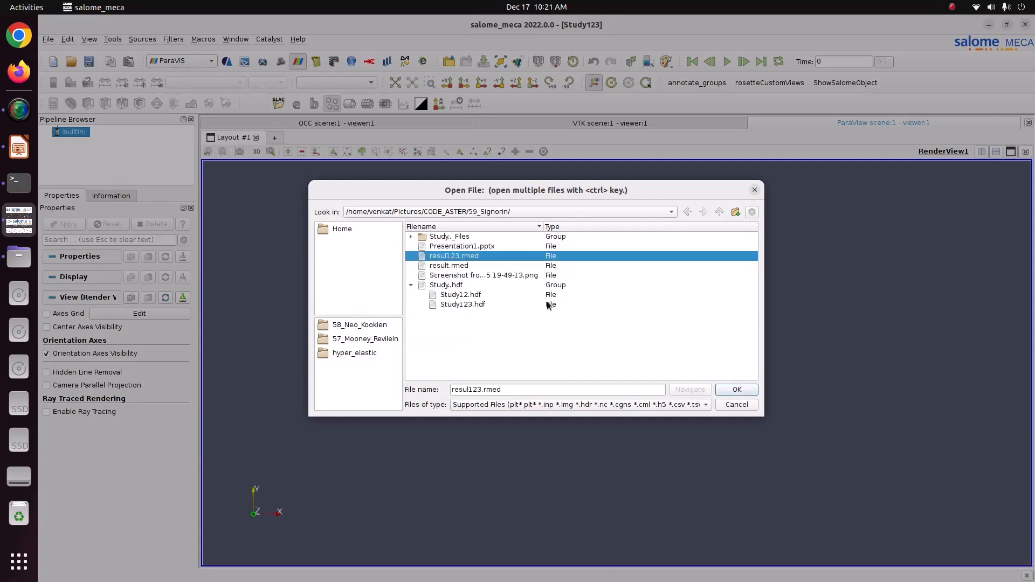
click(734, 389)
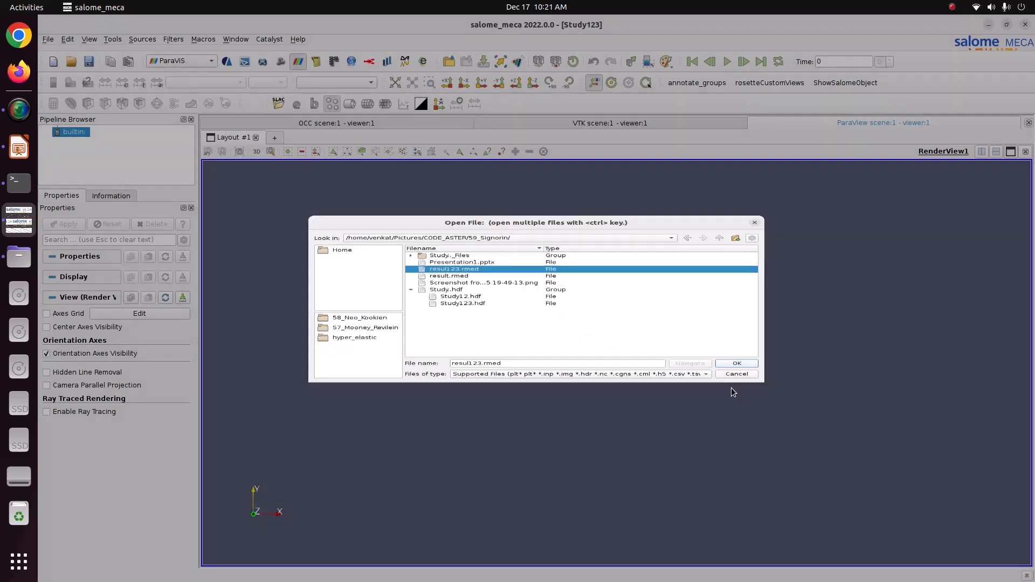
click(68, 224)
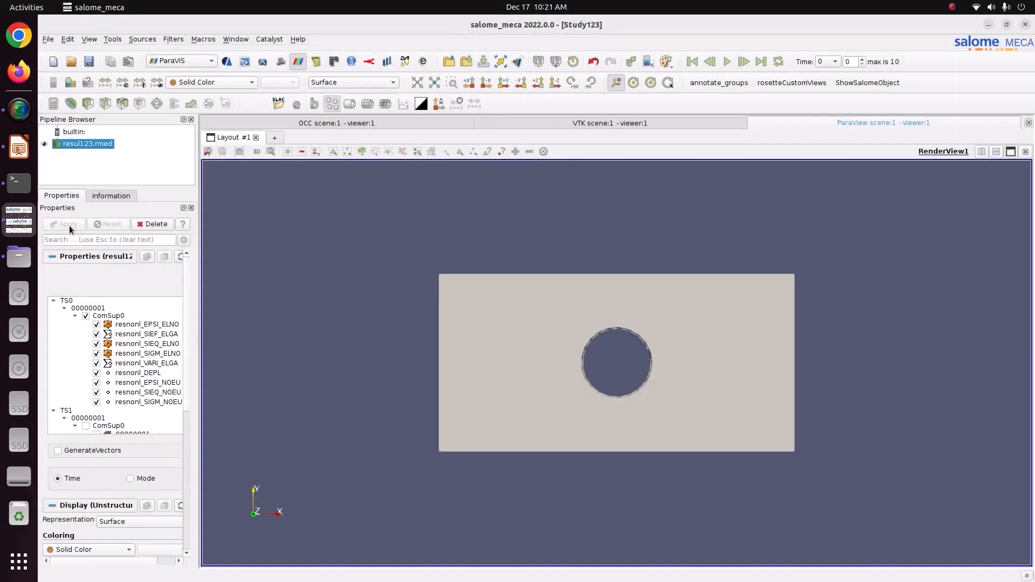
Colour the plate by resnonl_DEPL magnitude and play the time steps
click(202, 82)
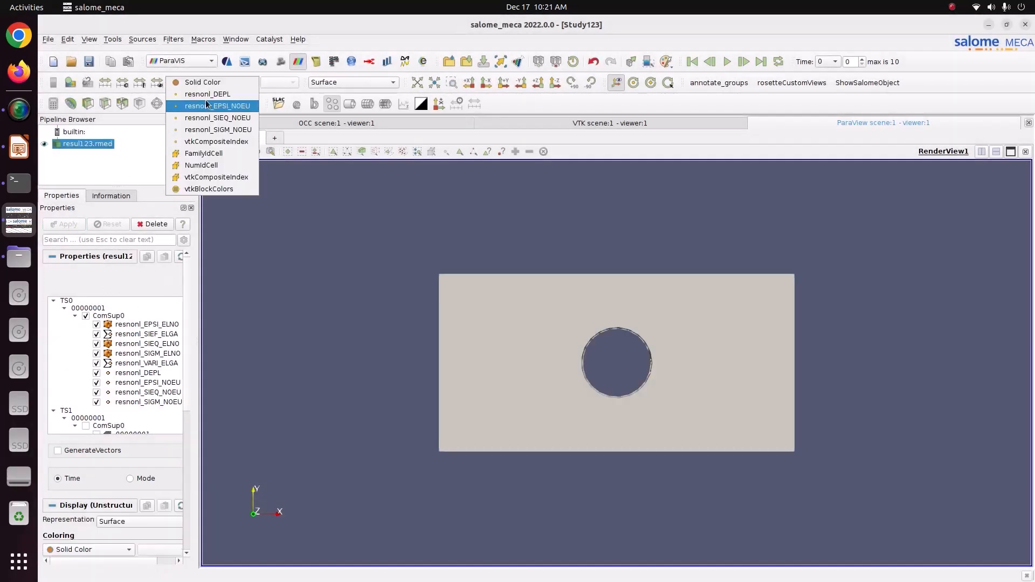
click(208, 94)
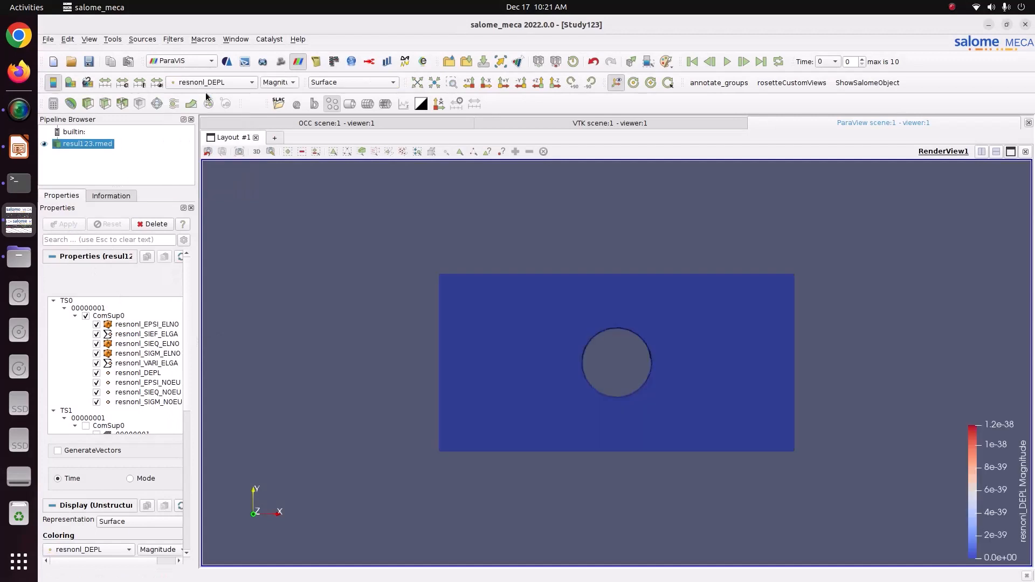
click(727, 61)
Colour the plate by resnonl_EPSI_NOEU, switch it to the resnonl_DEPL DX component, and move the colour legend near the plate's upper right
click(249, 82)
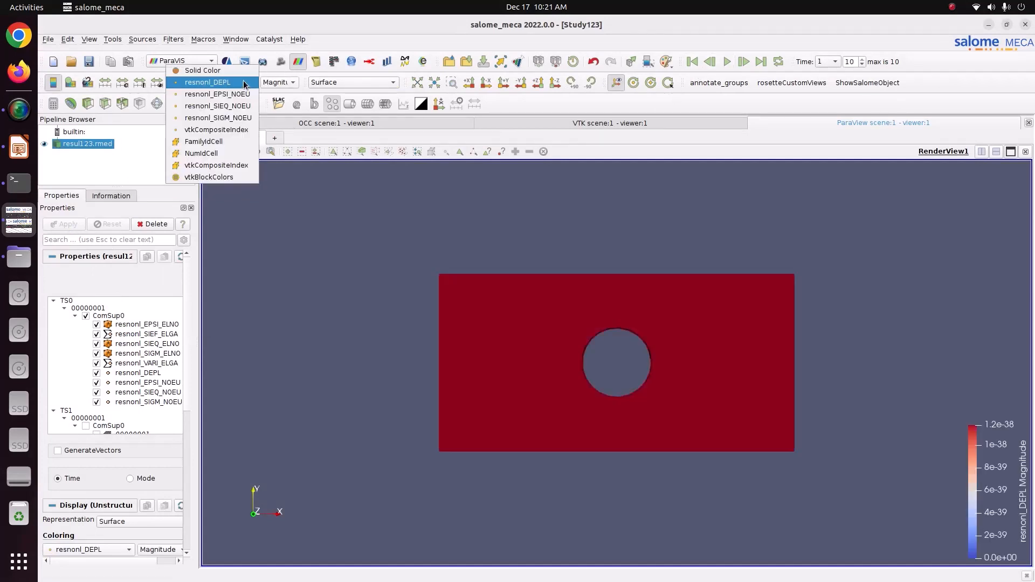
click(244, 96)
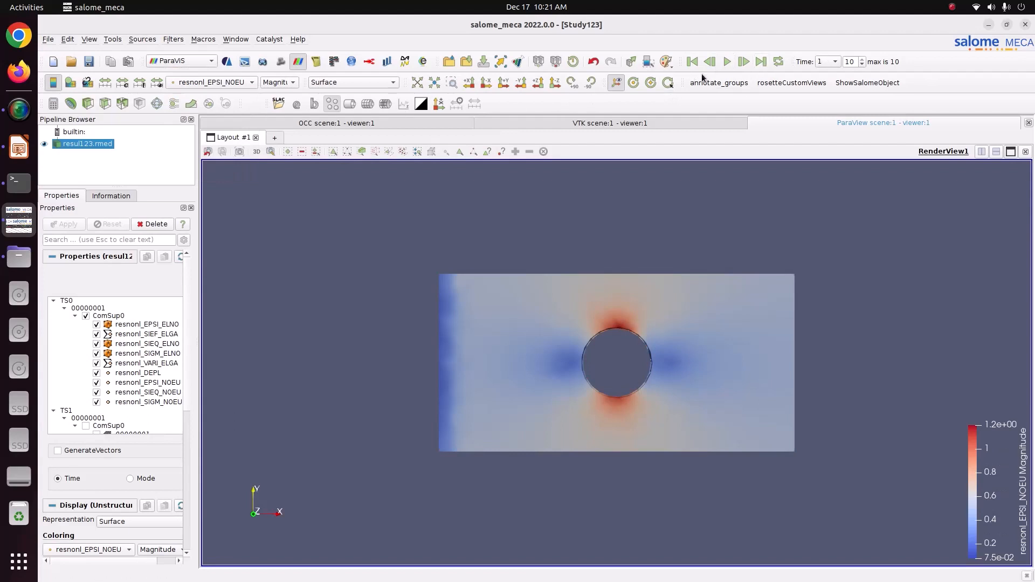
click(205, 83)
click(215, 82)
drag(990, 463, 938, 226)
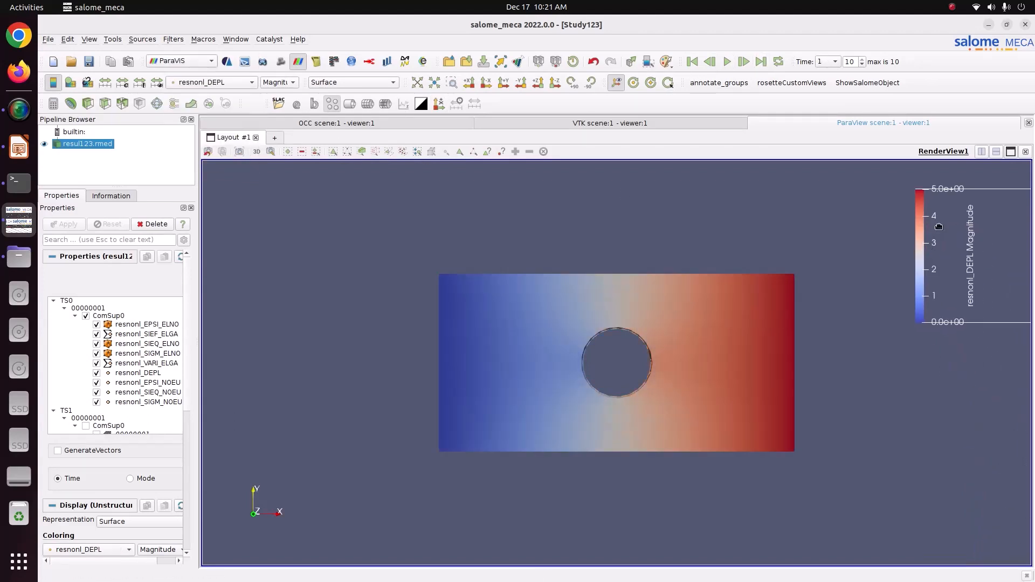
click(286, 83)
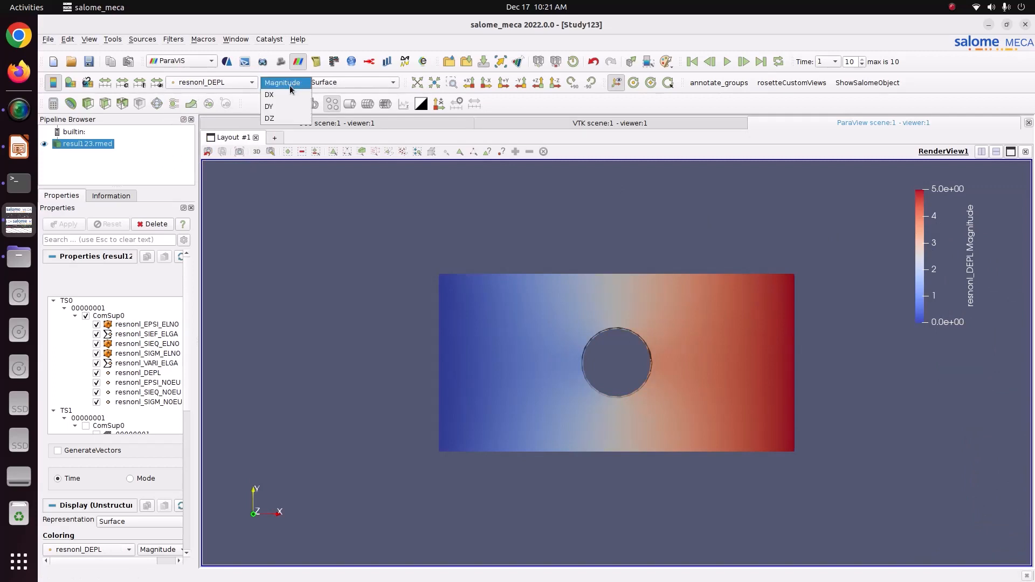
click(278, 94)
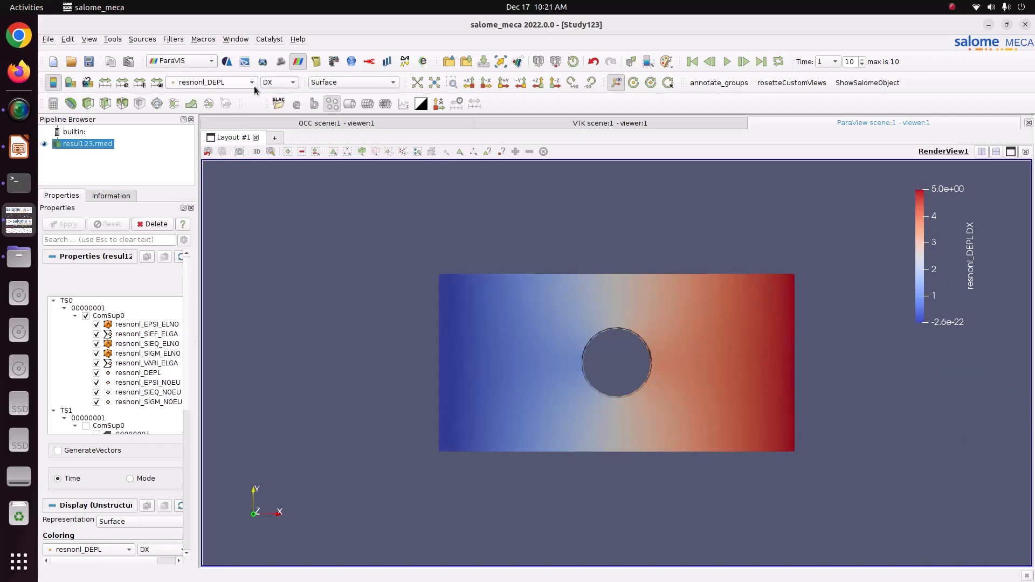
Colour the plate by the VMIS component of resnonl_SIEQ_NOEU and move its colour legend beside the plate
click(221, 85)
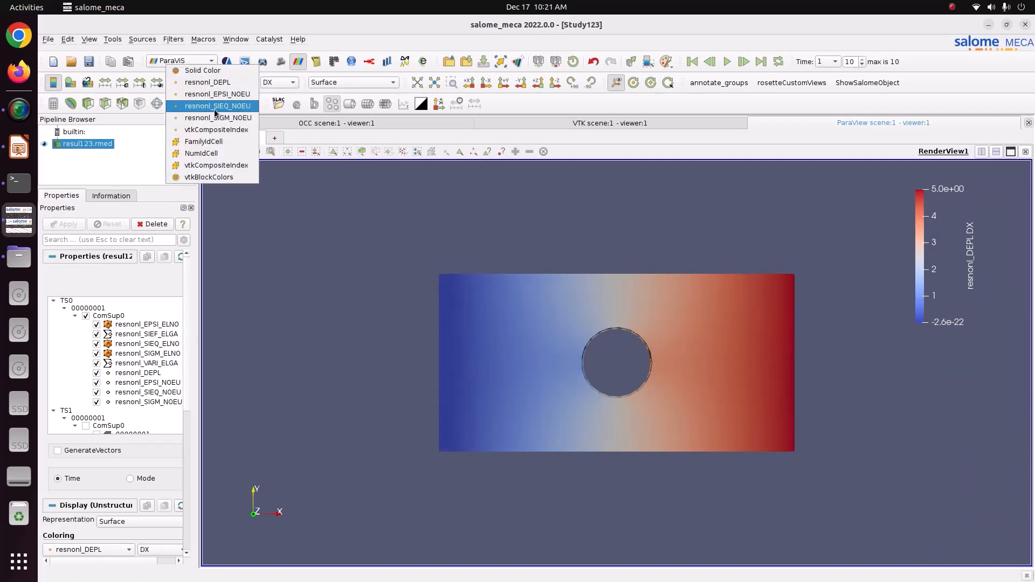
click(216, 105)
click(273, 84)
click(275, 98)
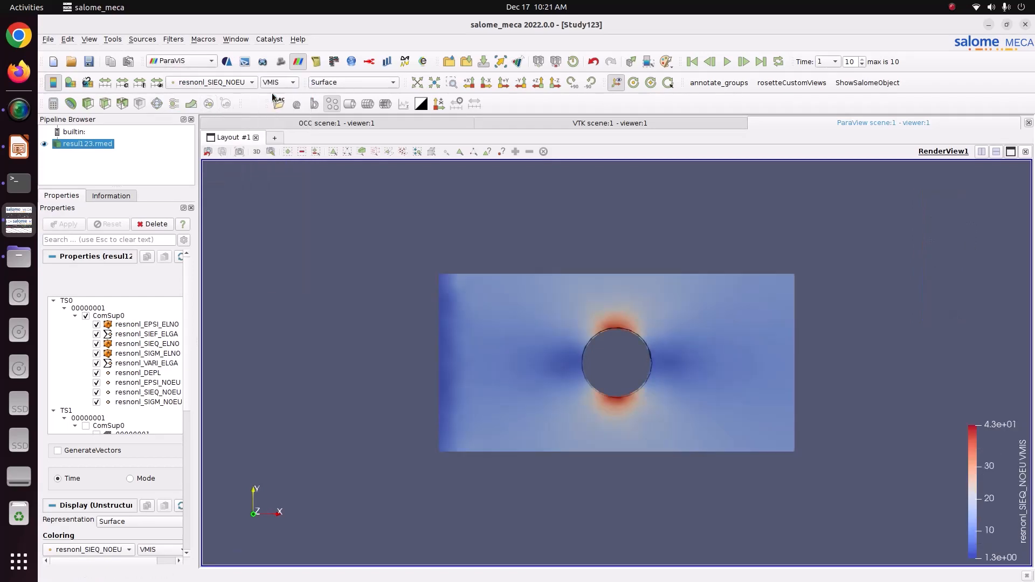
drag(952, 366, 887, 173)
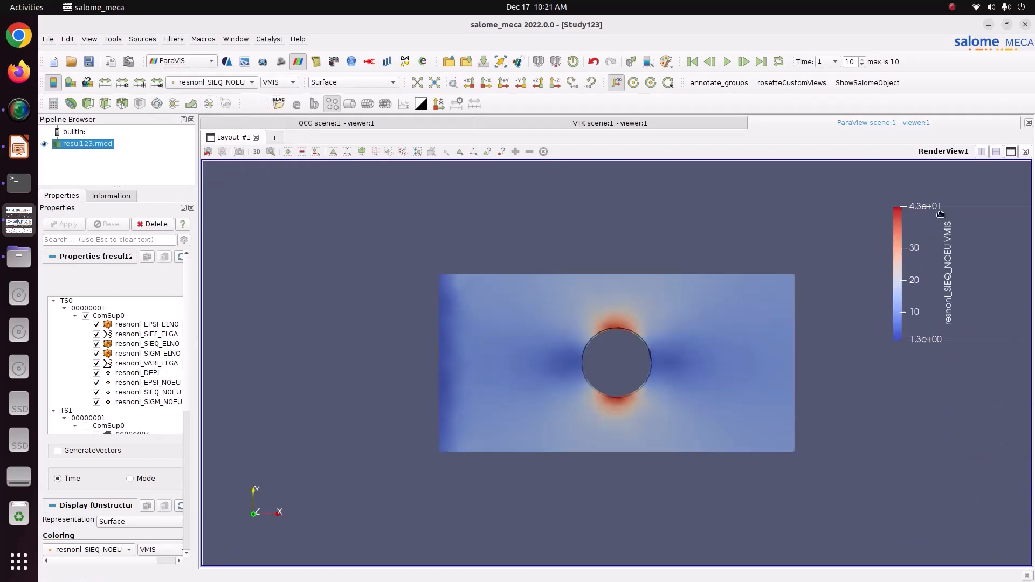
drag(951, 263, 963, 275)
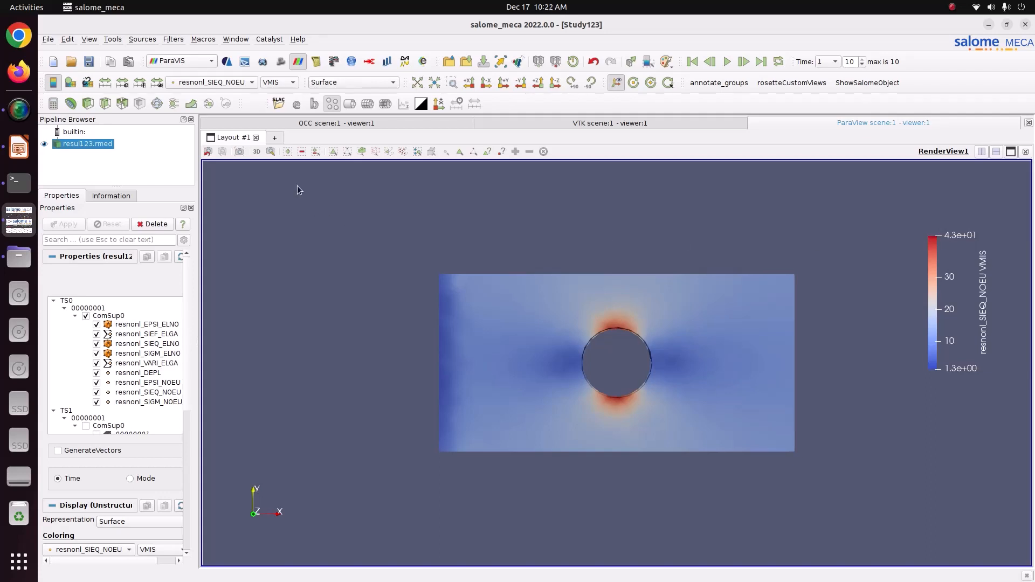
Colour the plate by the EPXX component of resnonl_EPSI_NOEU and move its colour legend up beside the plate
click(241, 83)
click(217, 70)
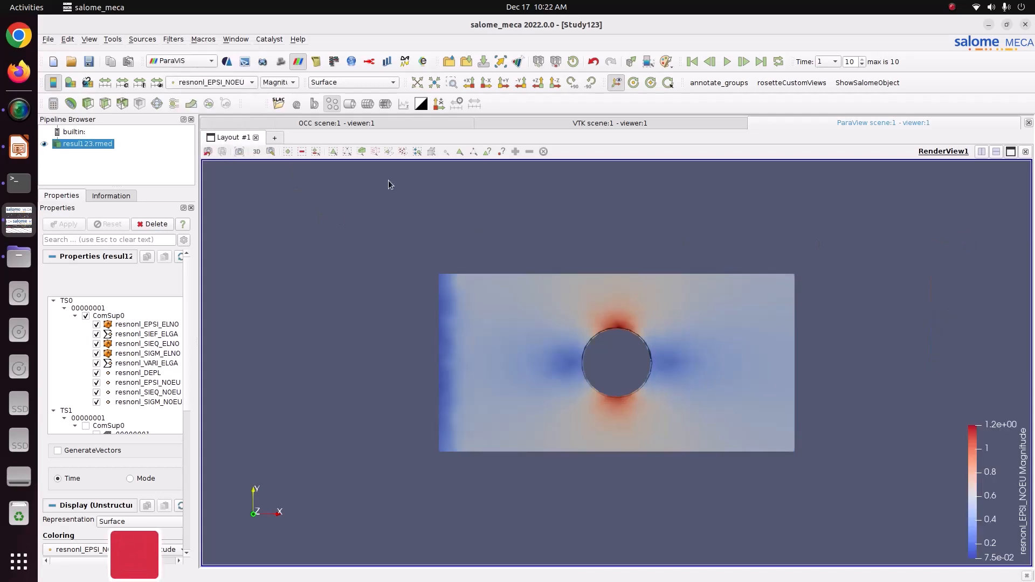
drag(1009, 424, 975, 274)
click(277, 83)
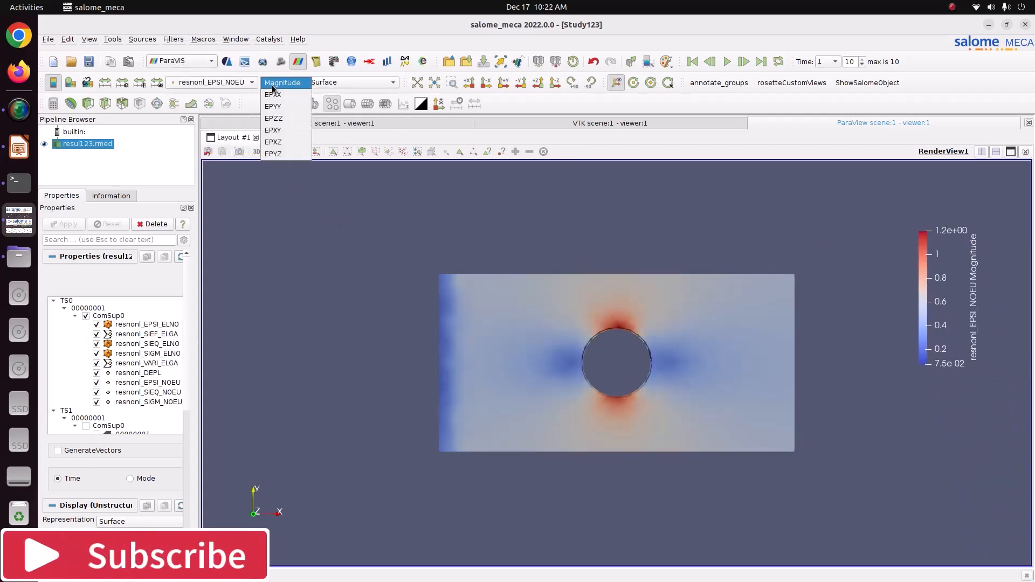
click(277, 97)
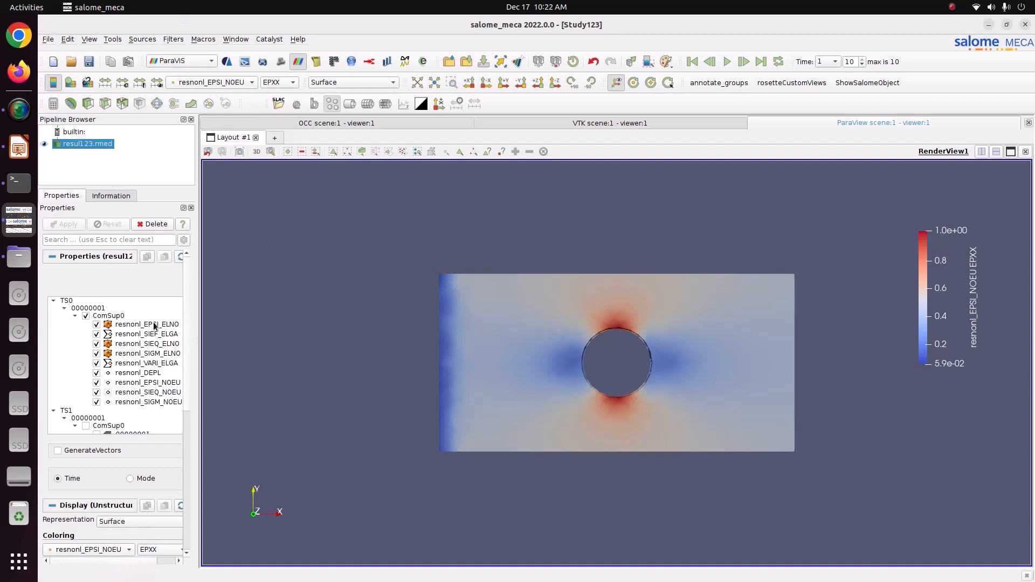
Colour the plate by resnonl_DEPL DX and apply the Blue to Red Rainbow preset from the Rainbow group to its colour map
drag(194, 456, 263, 466)
click(210, 82)
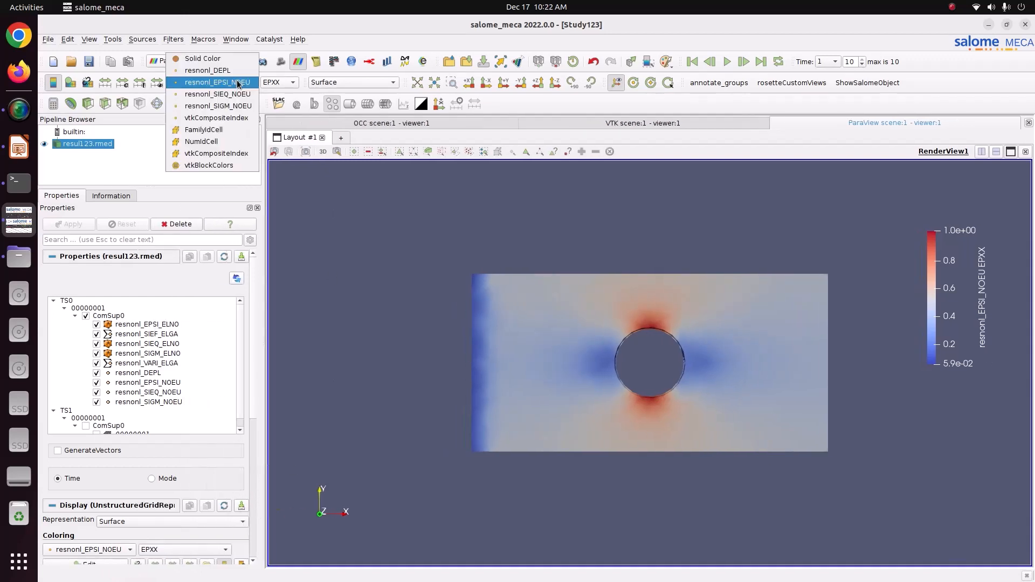
click(204, 67)
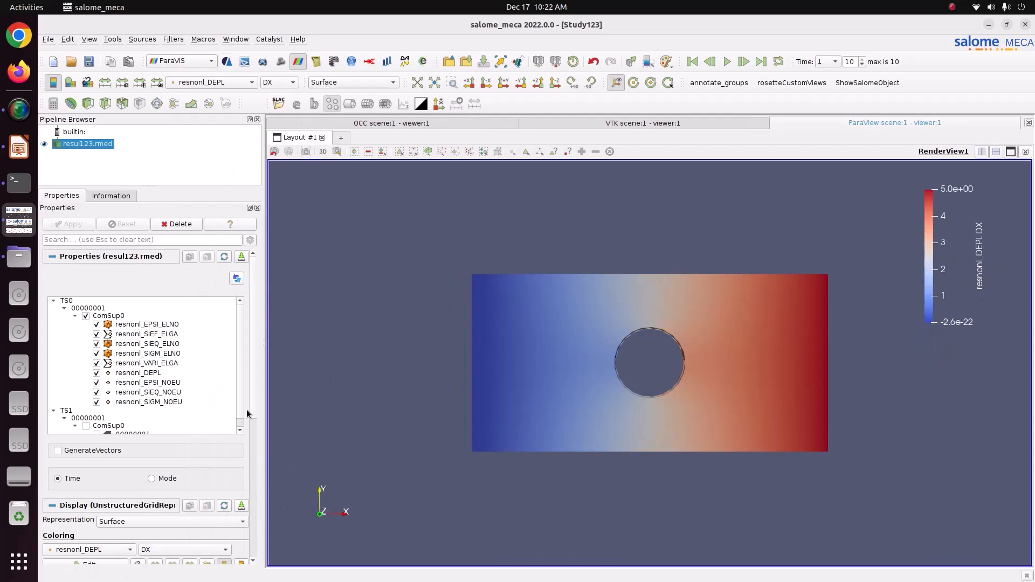
scroll(255, 406, down, 3)
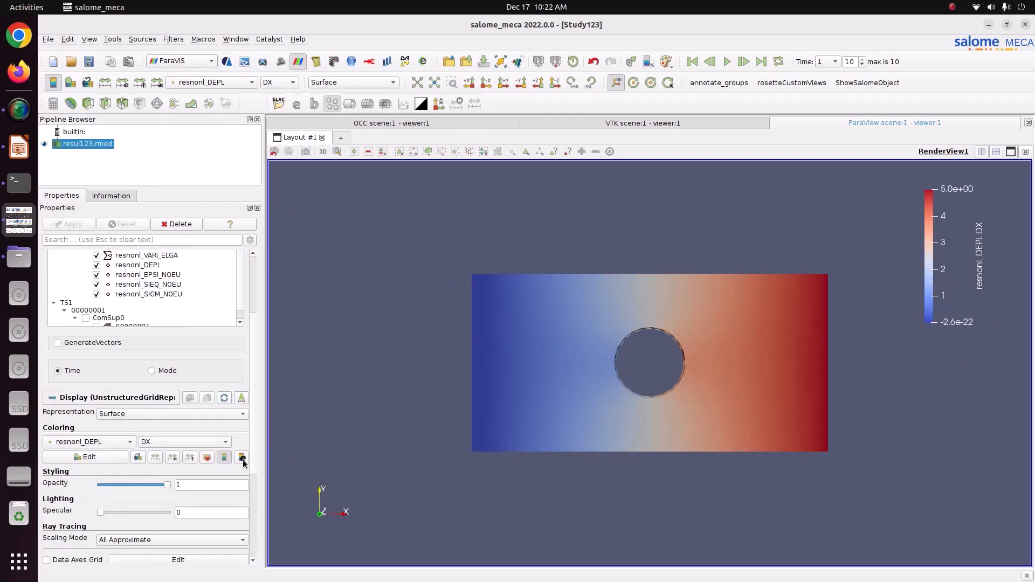
click(207, 457)
click(665, 150)
click(680, 189)
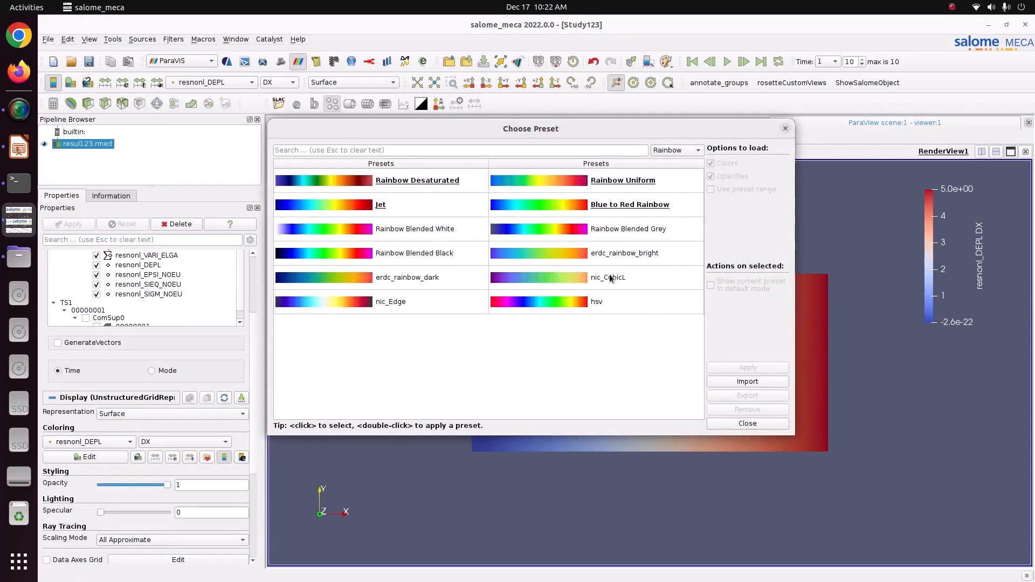
click(582, 215)
click(748, 367)
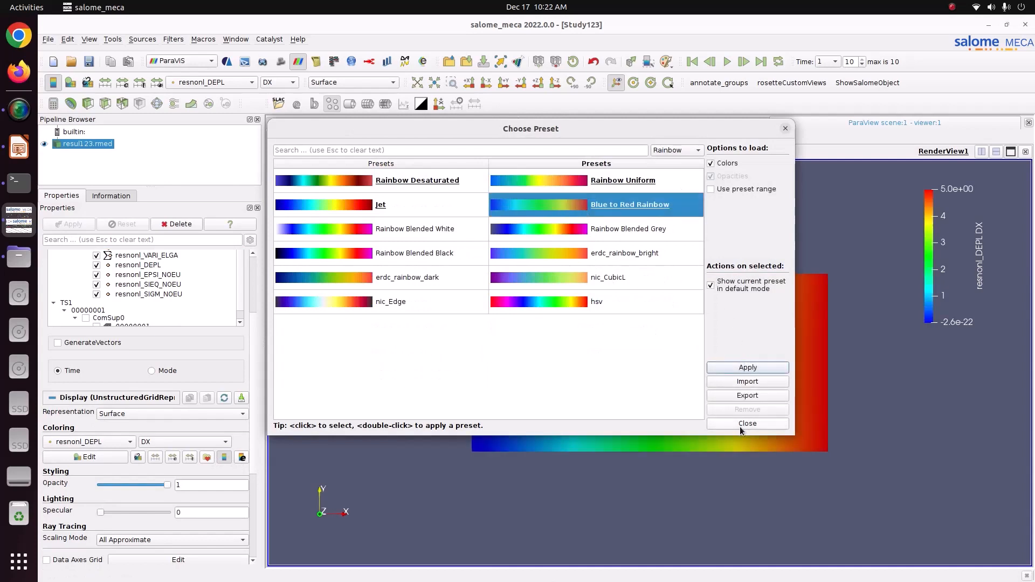
click(747, 424)
Set the number of table values in the resnonl_DEPL colour map to 12
click(112, 454)
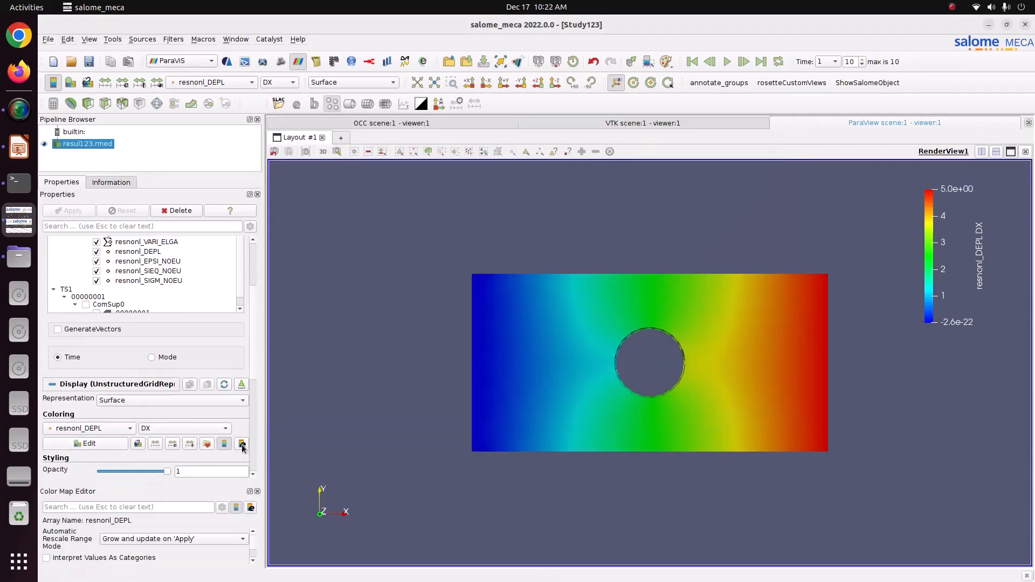
scroll(256, 554, down, 3)
scroll(257, 554, down, 2)
double_click(213, 541)
text(12)
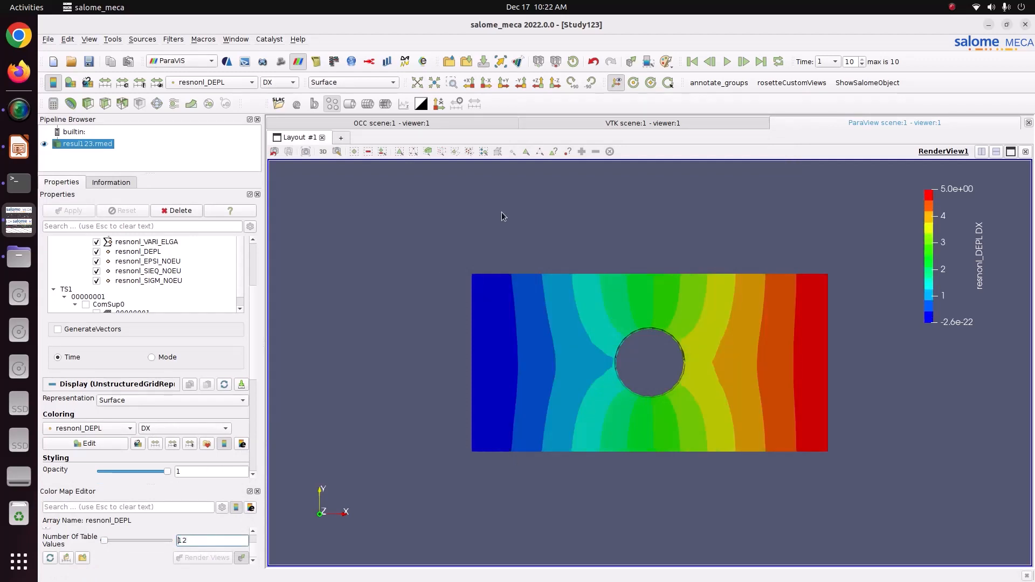
Warp the plate by the resnonl_DEPL vector and play the deformation from the first time step
click(191, 103)
click(72, 212)
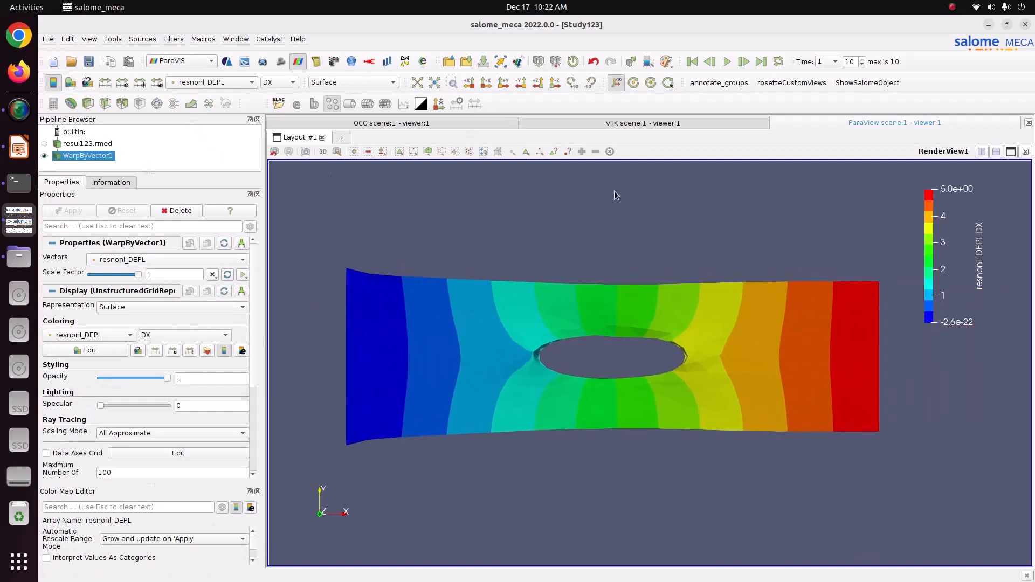
click(692, 62)
click(726, 66)
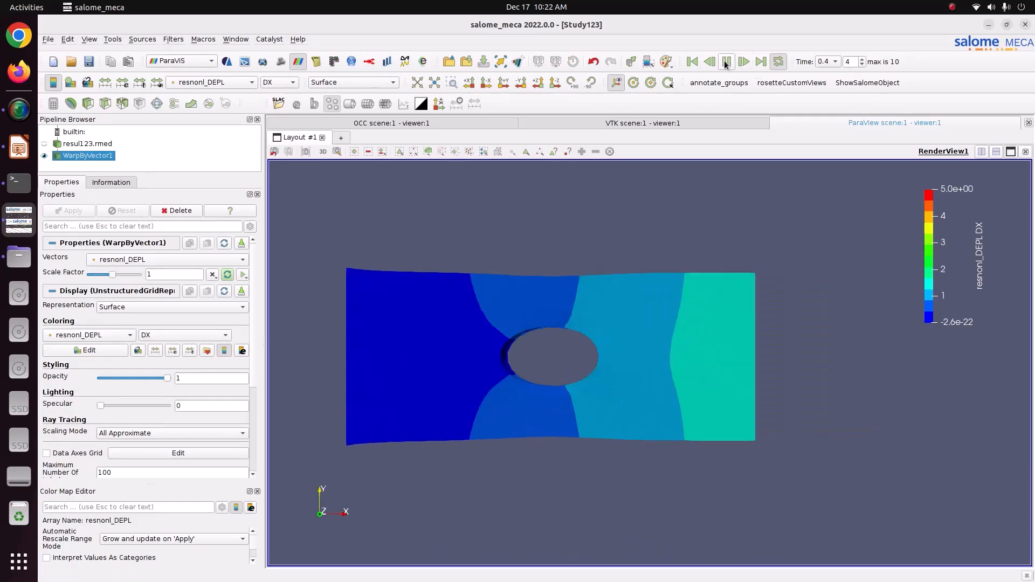
click(725, 62)
click(692, 61)
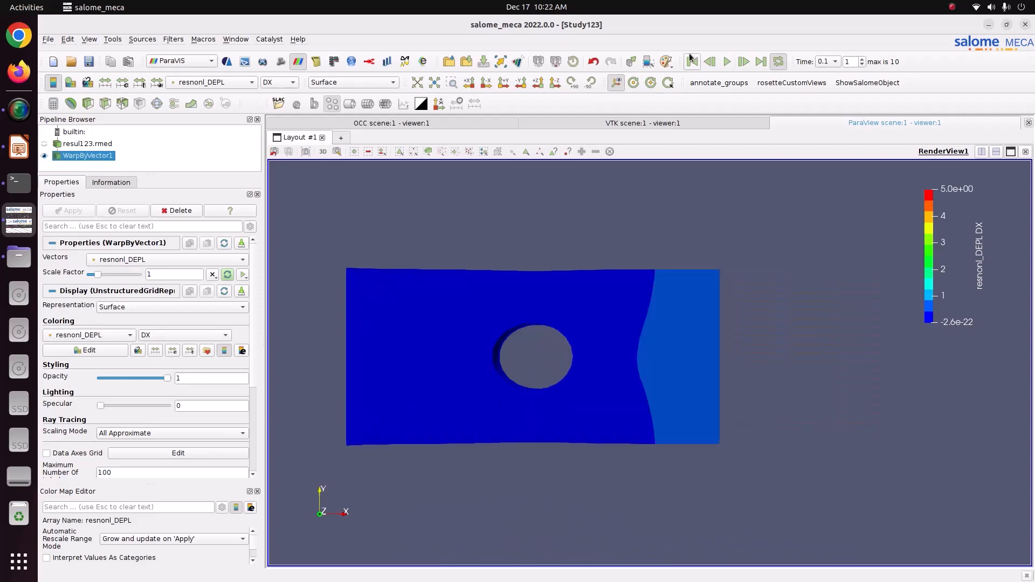
Colour the warped plate by resnonl_SIEQ_NOEU VMIS, play the time steps, and return to the first one
click(207, 88)
click(213, 97)
click(217, 86)
click(218, 99)
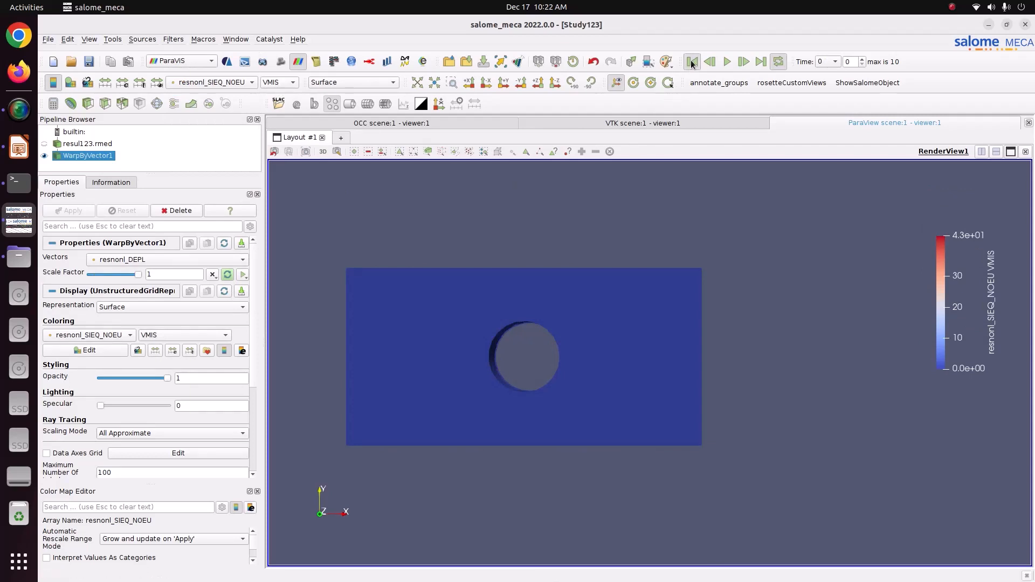
click(726, 62)
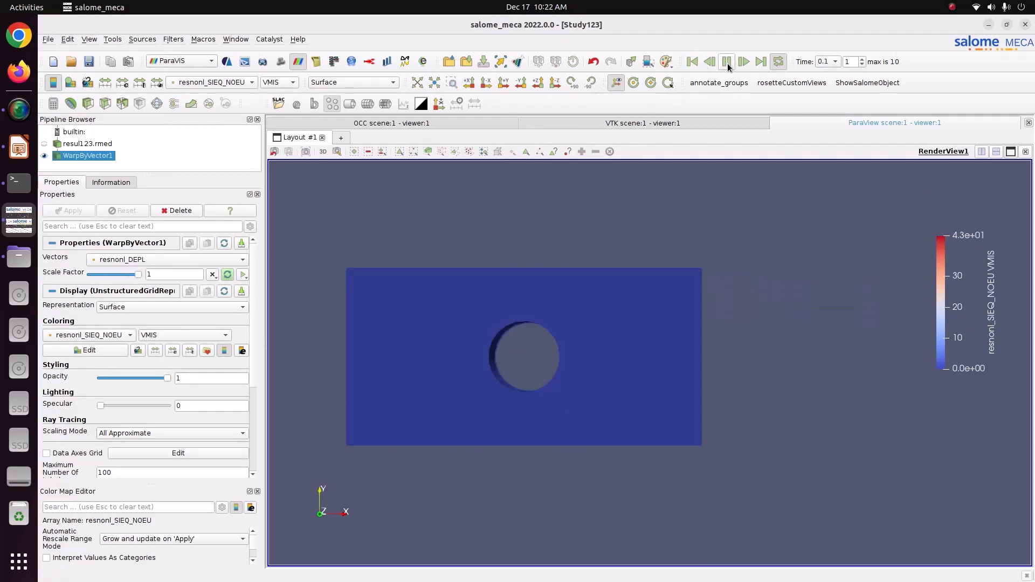
click(727, 63)
click(693, 62)
Apply the Blue to Red Rainbow preset from the Rainbow group to the resnonl_SIEQ_NOEU colour map
click(206, 351)
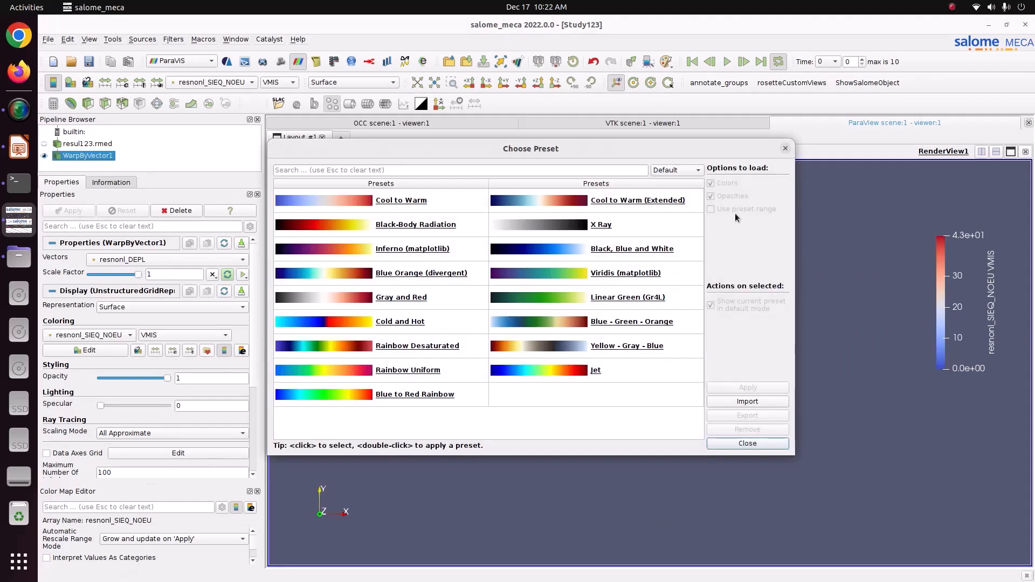
click(693, 170)
click(686, 209)
click(655, 222)
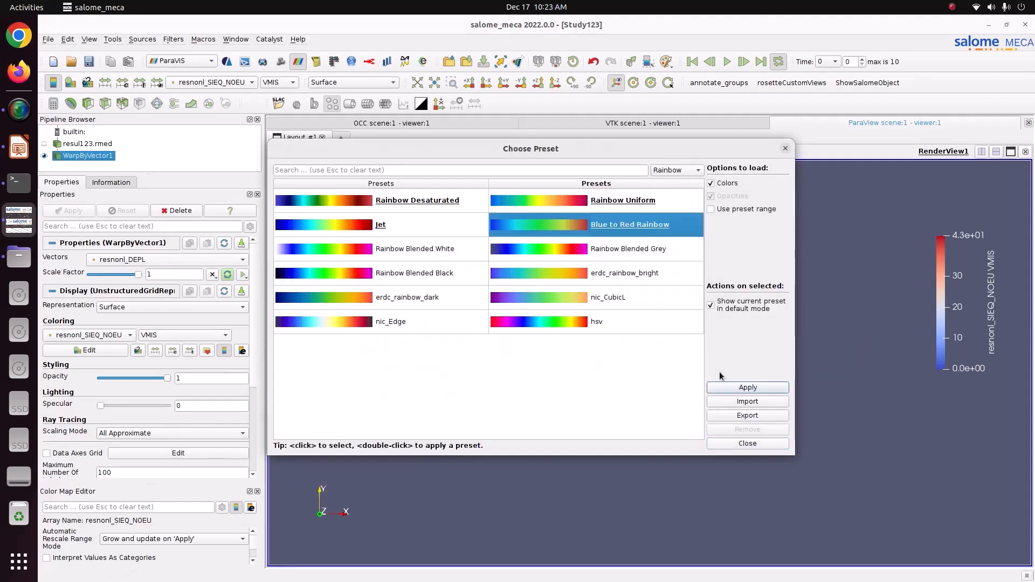
click(727, 386)
click(747, 443)
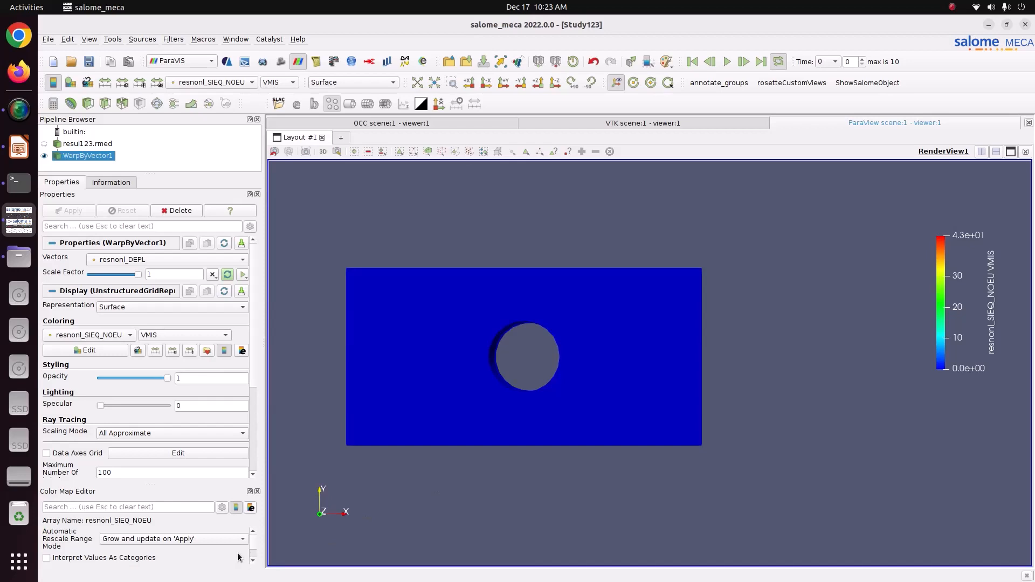
Set the number of table values in the resnonl_SIEQ_NOEU colour map to 12
scroll(240, 557, down, 5)
double_click(226, 541)
text(12)
key(Return)
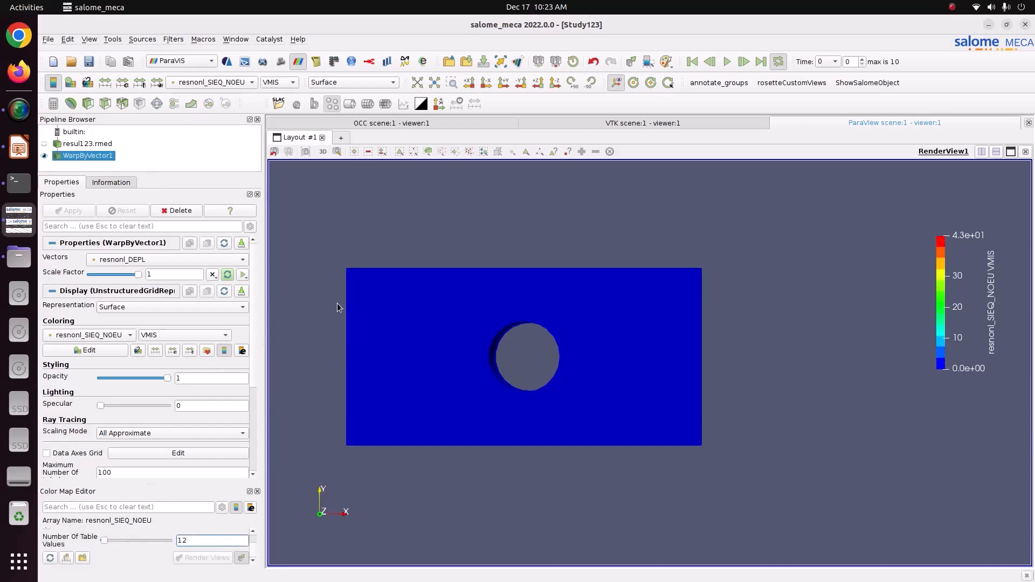
Play the von Mises stress through the time steps, go to the last one, and inspect the area around the hole
click(725, 62)
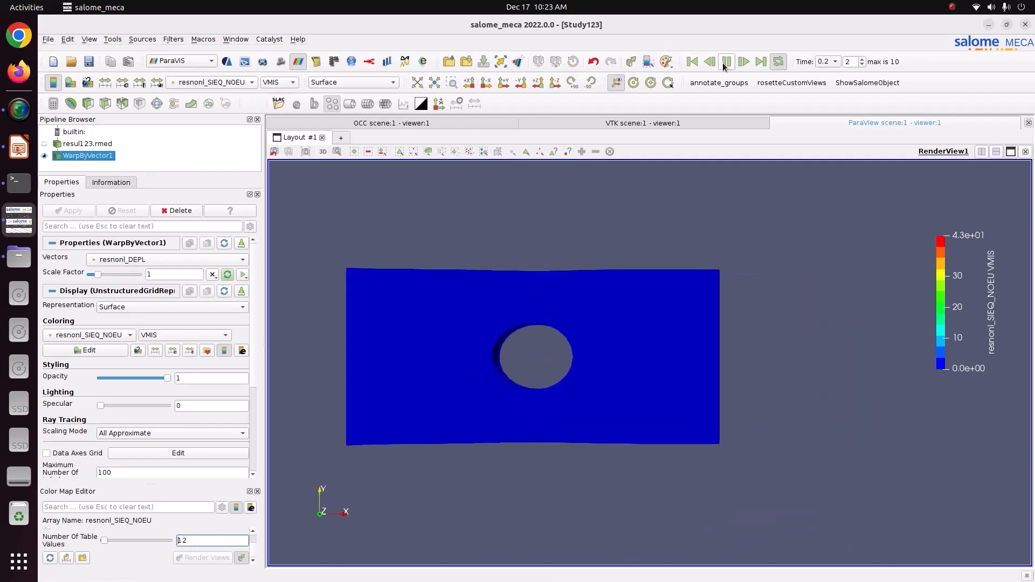
click(725, 62)
click(759, 62)
drag(693, 341, 632, 309)
scroll(632, 313, up, 3)
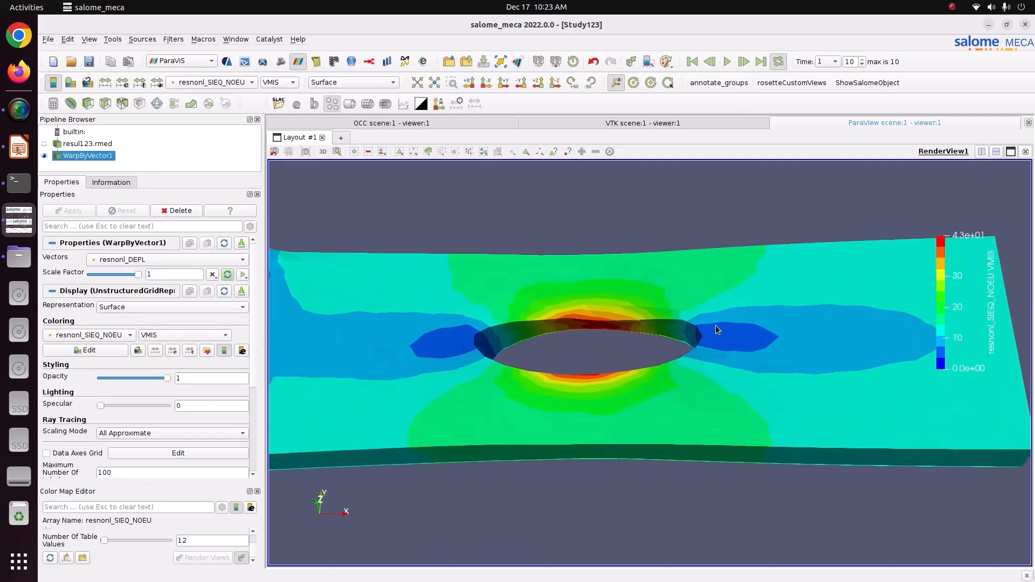
scroll(776, 352, down, 3)
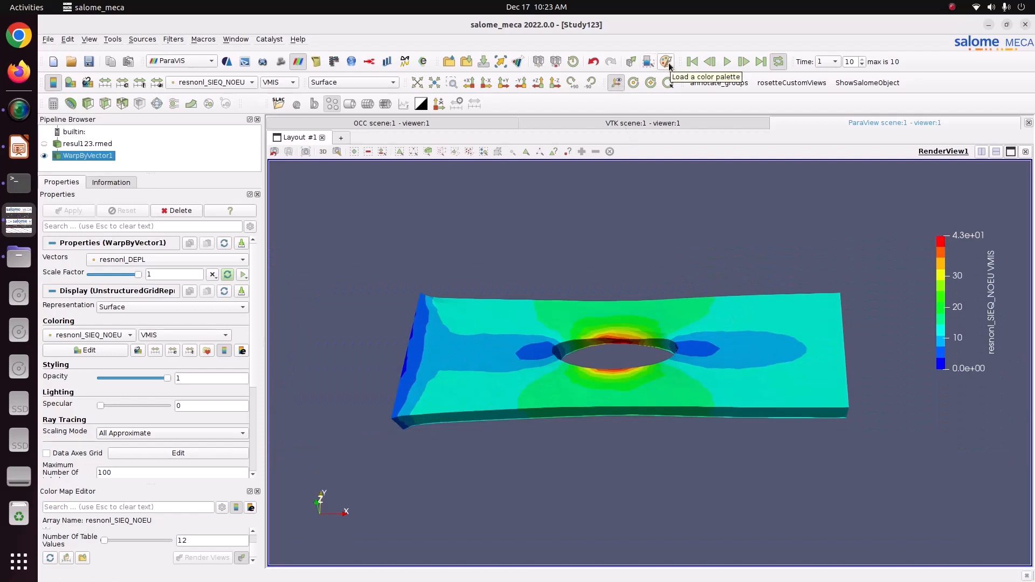
Load the Gradient Background colour palette for the render view and tilt the deformed plate
click(666, 62)
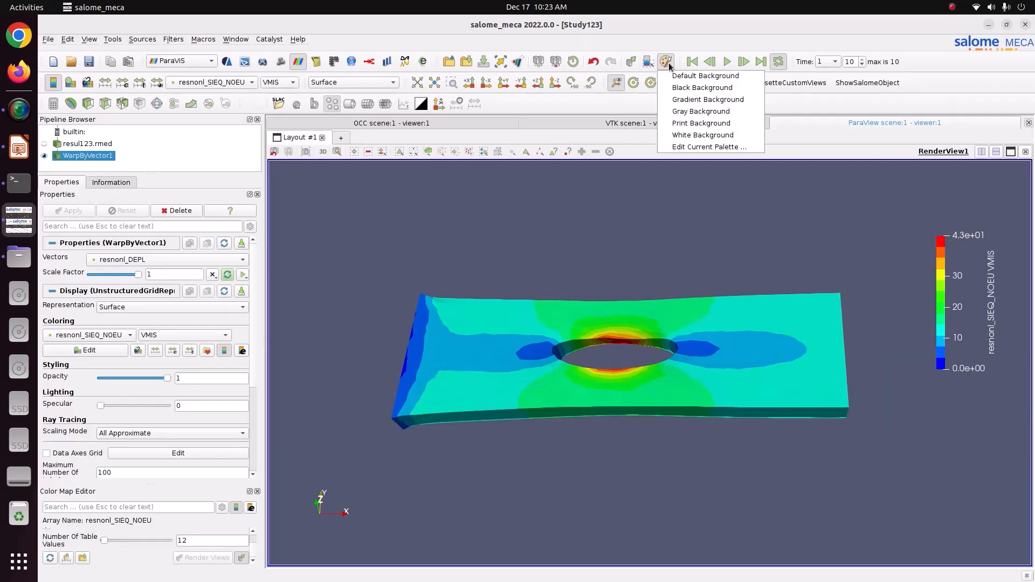
click(674, 99)
mouse_move(677, 340)
mouse_down()
mouse_move(710, 370)
mouse_move(683, 406)
mouse_move(710, 361)
mouse_move(701, 373)
mouse_move(698, 347)
mouse_move(675, 341)
mouse_up()
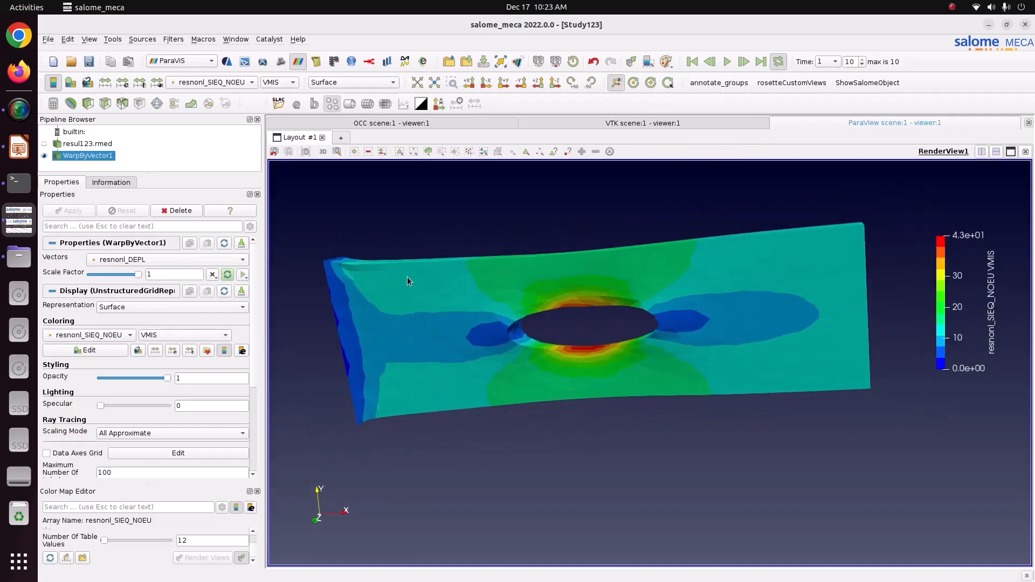
Colour the warped plate by resnonl_SIGM_NOEU magnitude and move its colour legend up beside the plate
click(195, 82)
click(206, 89)
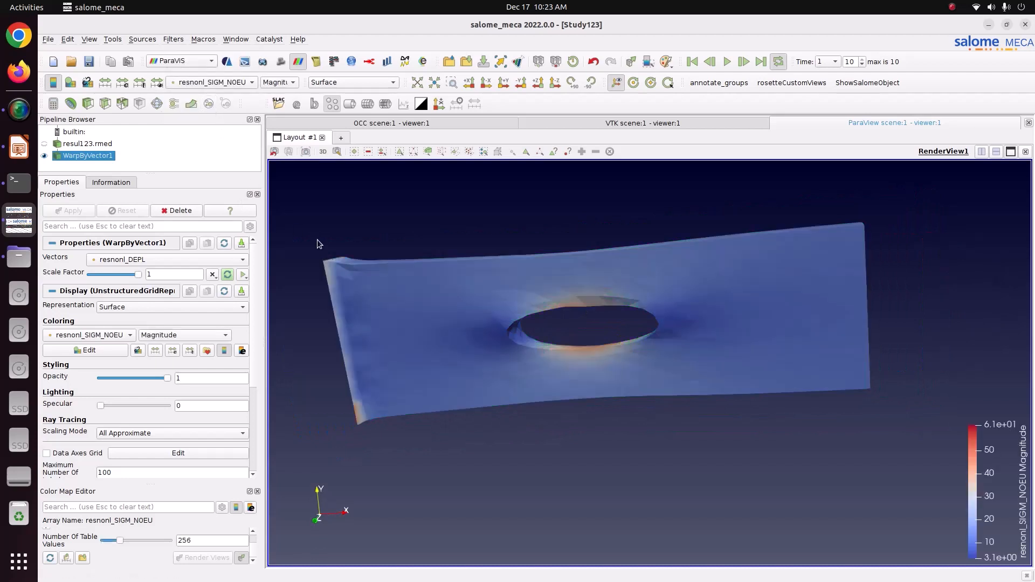
drag(1016, 483, 1002, 246)
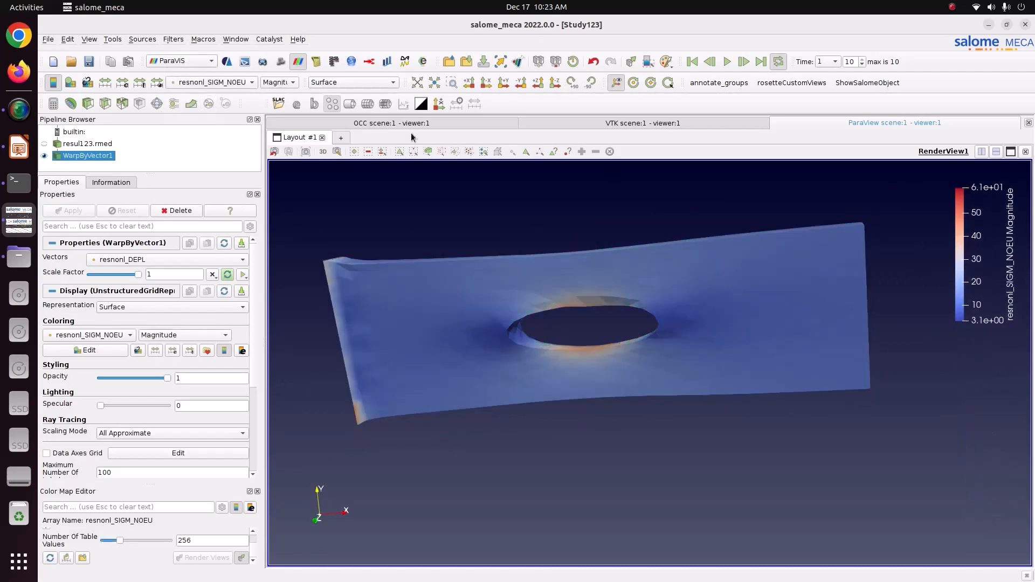
Colour the deformed plate by the SIXX component of resnonl_SIGM_NOEU and apply the Blue to Red Rainbow preset
click(278, 82)
click(286, 94)
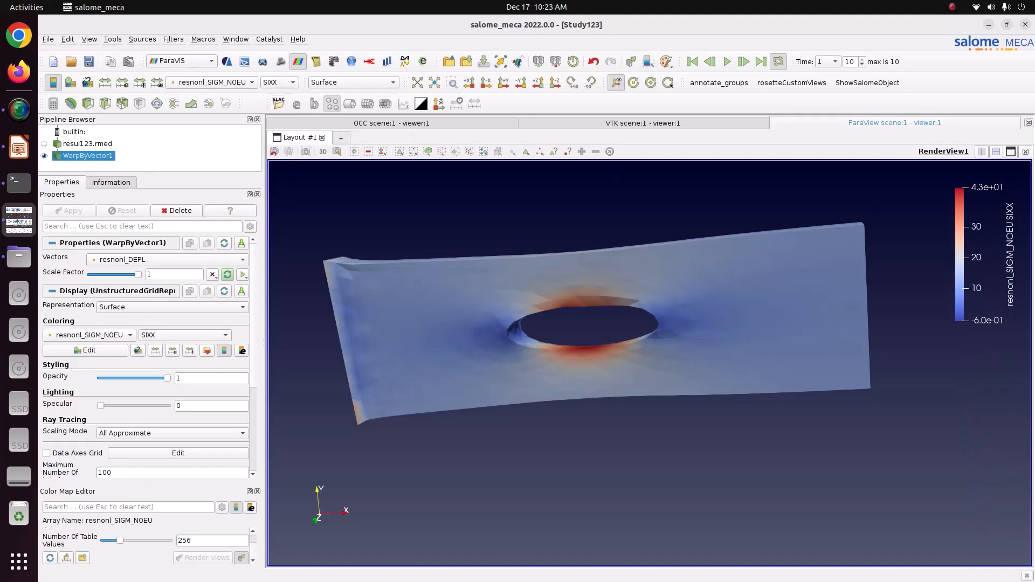
click(206, 351)
click(676, 170)
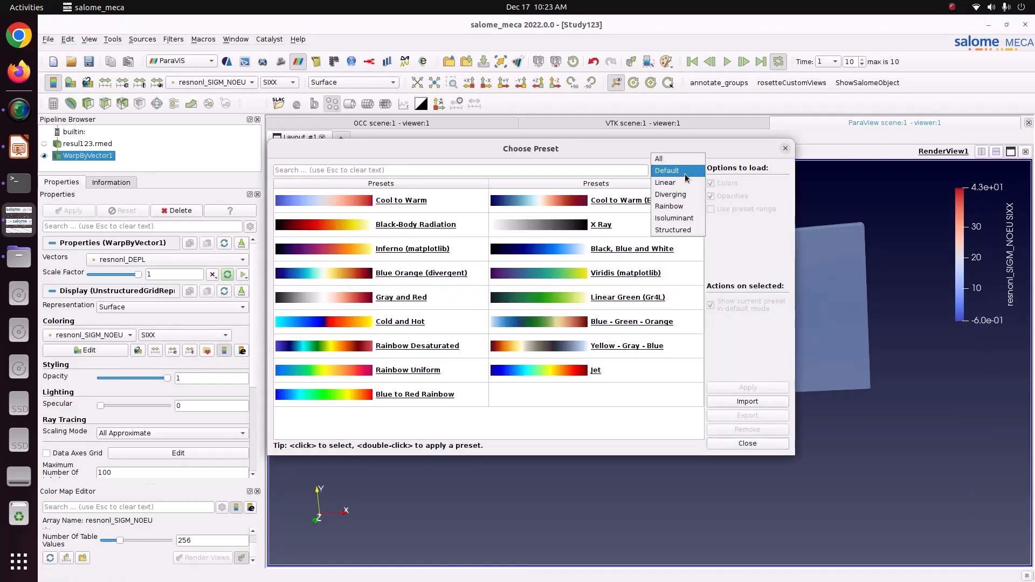
click(680, 209)
click(630, 230)
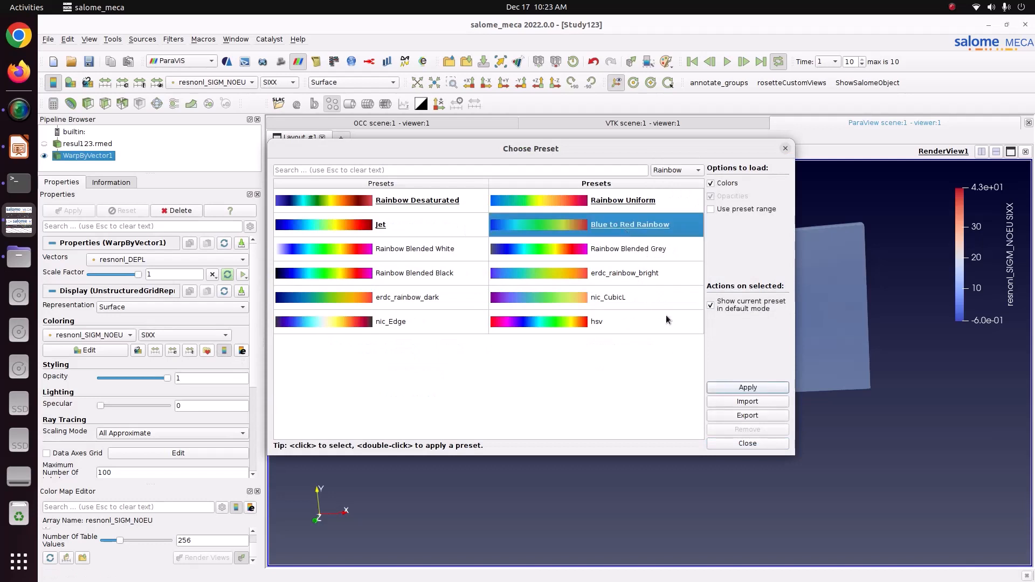
click(716, 387)
click(747, 442)
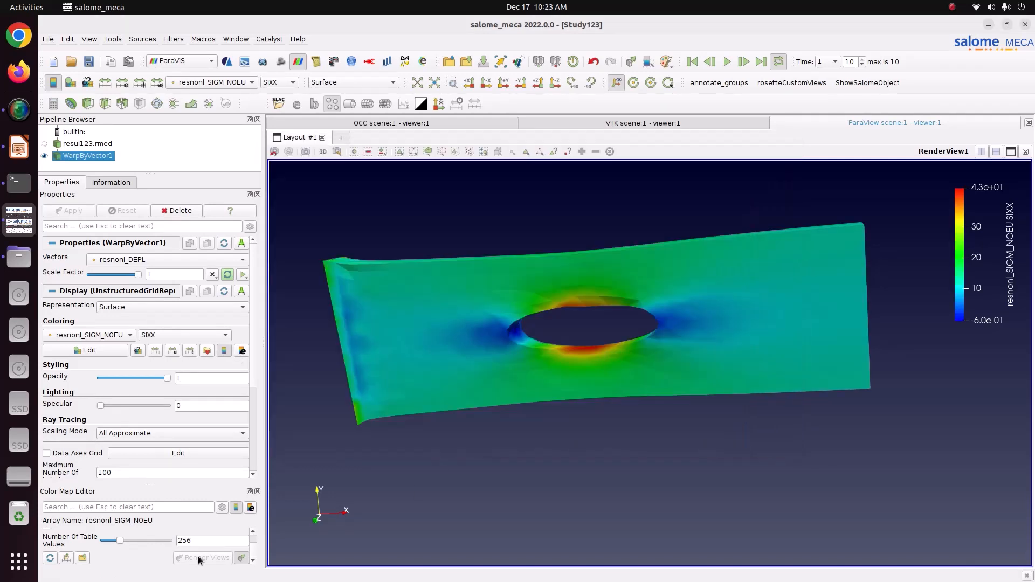
Set the number of table values in the resnonl_SIGM_NOEU colour map to 12 and play the stress through the time steps
double_click(224, 541)
text(12)
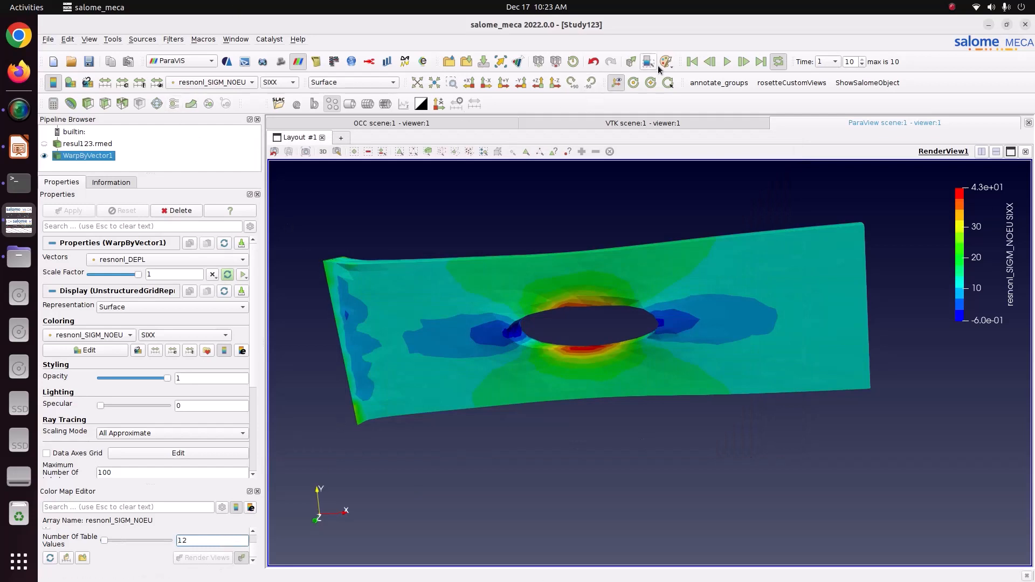
click(725, 63)
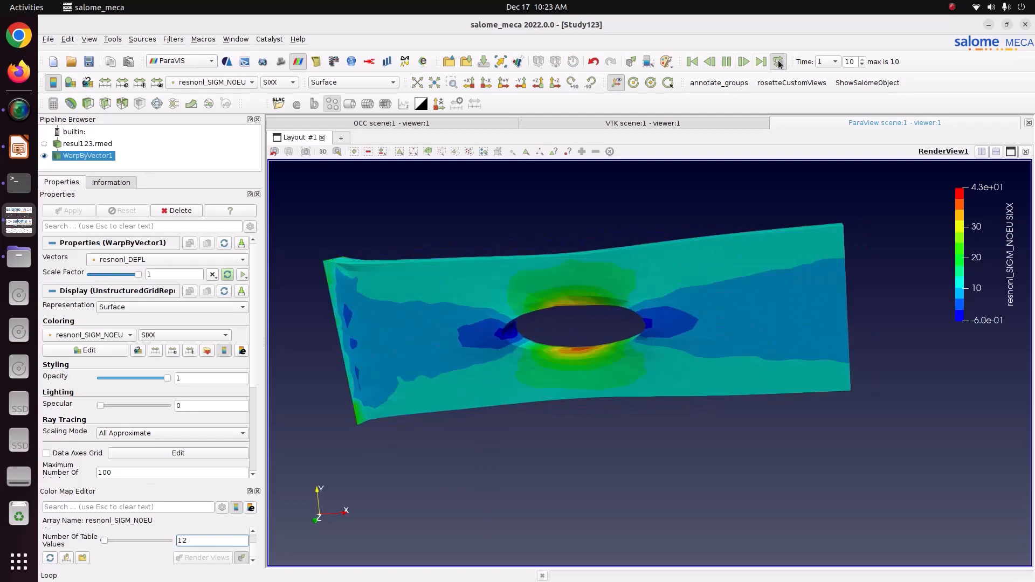
Select the points through a small area on the long edge of the plate's free end face
drag(651, 309, 783, 332)
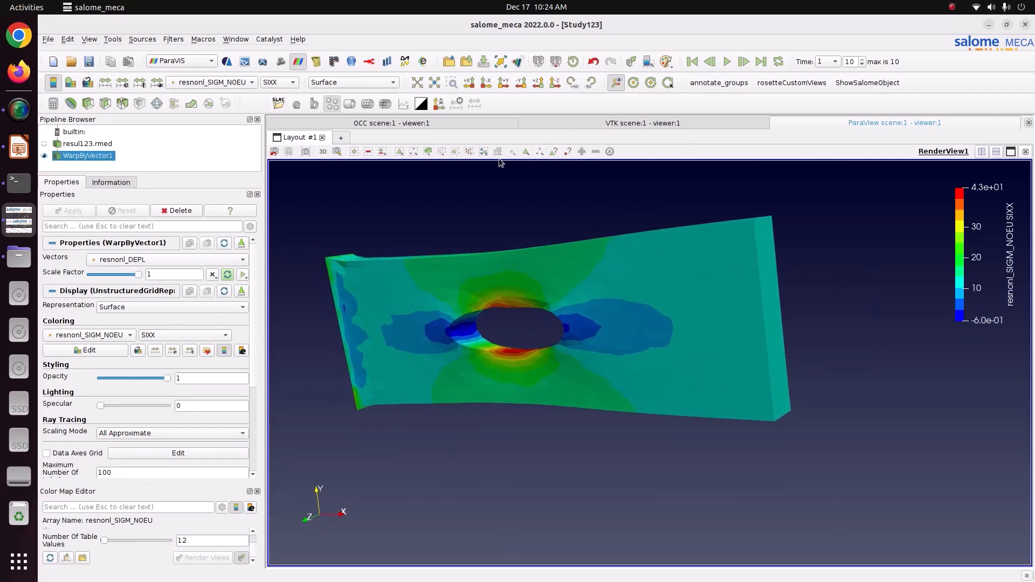
click(441, 151)
drag(769, 284, 780, 296)
Apply the Plot Data Over Time filter to the warped plate's selected points
click(173, 39)
click(183, 48)
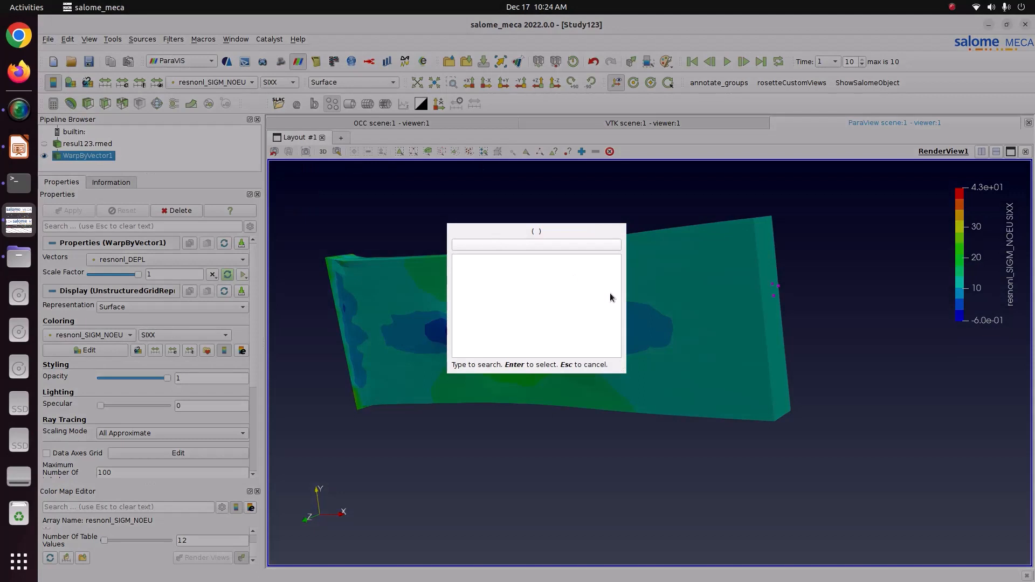
text(plot)
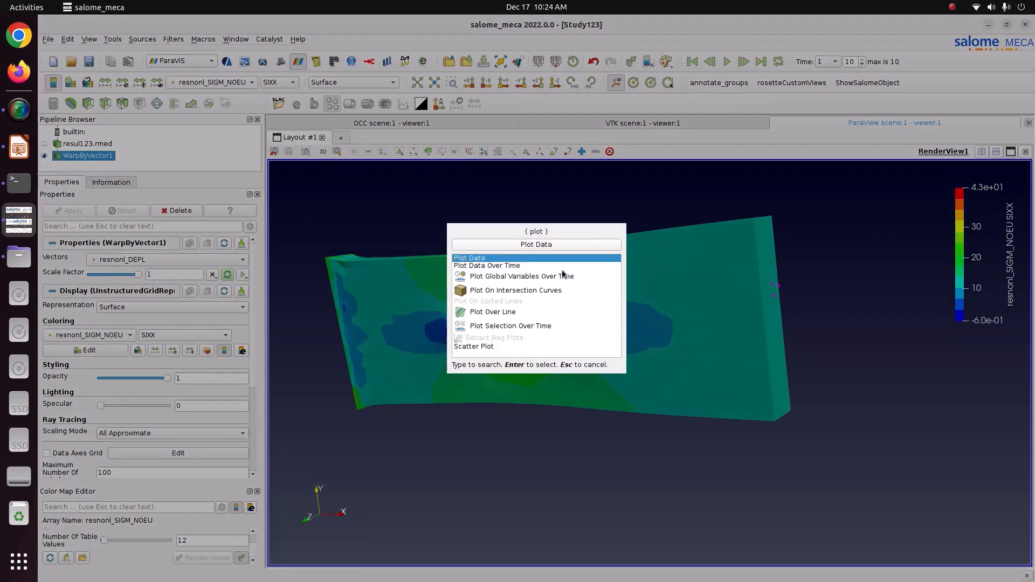
click(539, 267)
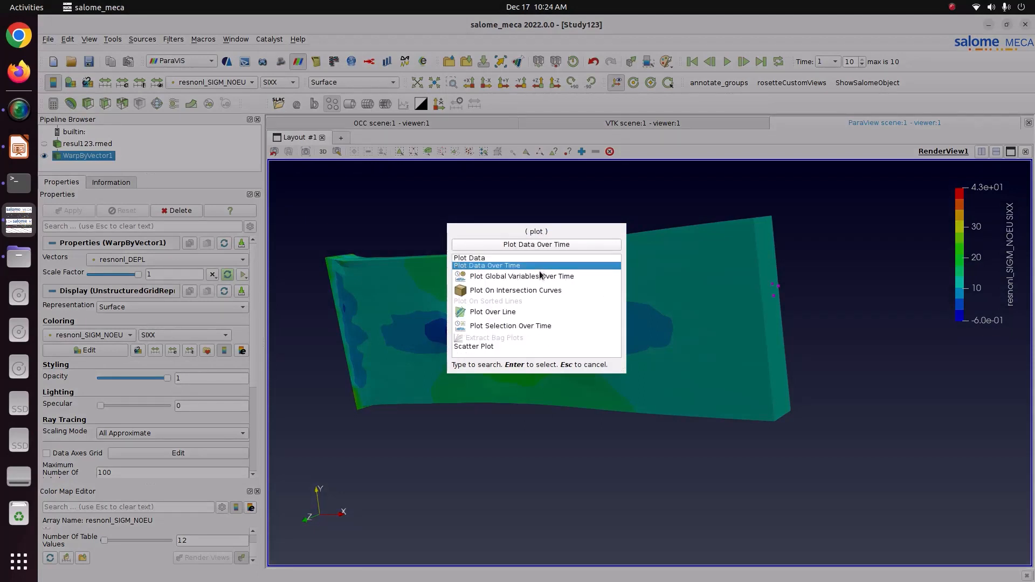
key(Return)
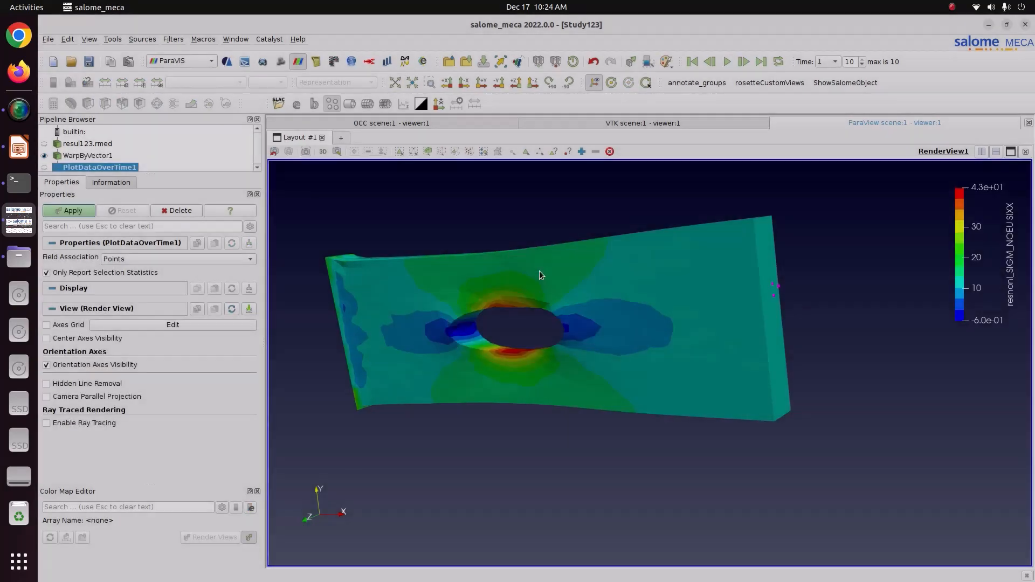
click(58, 211)
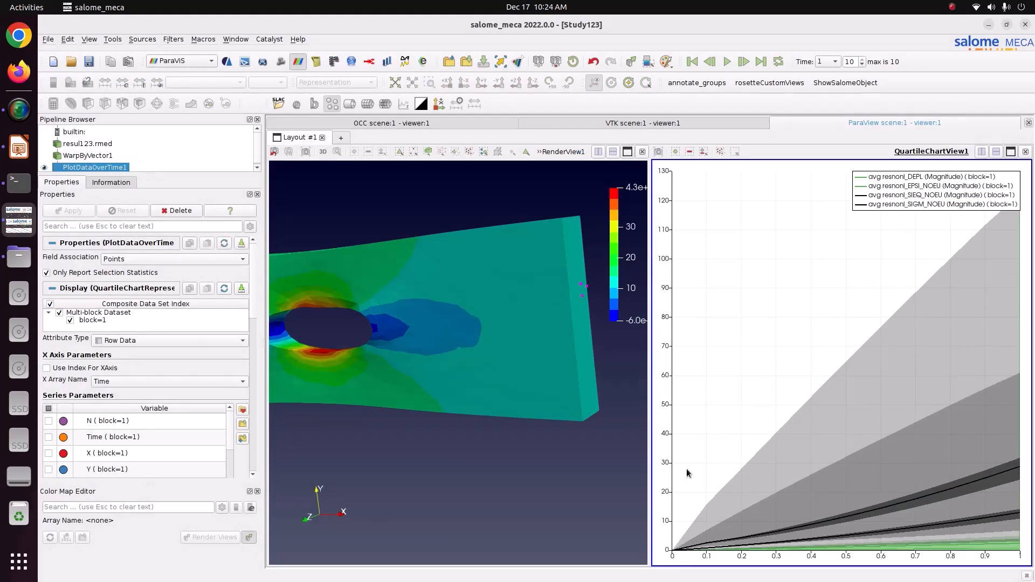
Clear all series from the chart and show only resnonl_DEPL (0)
click(48, 409)
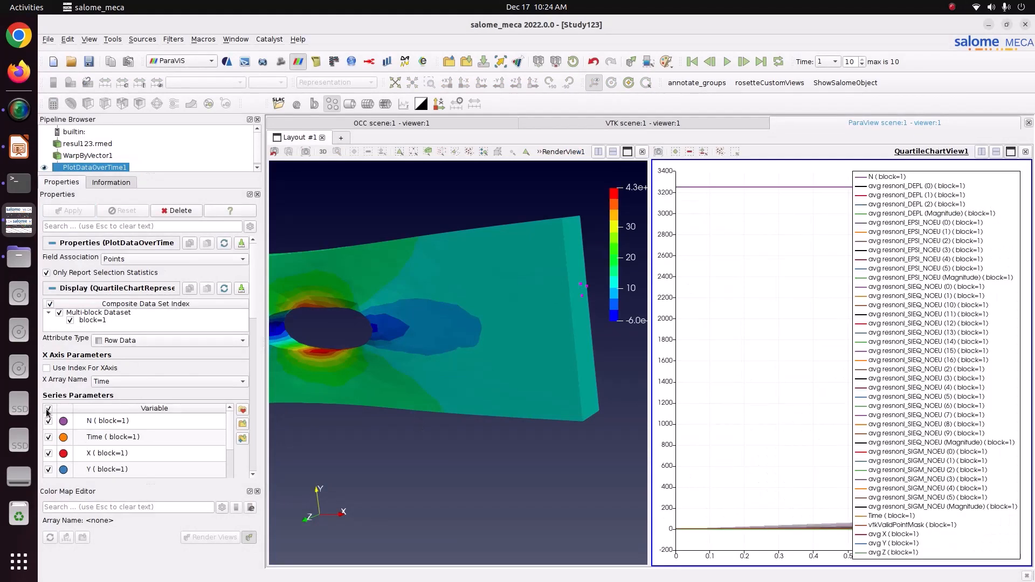
click(48, 409)
scroll(225, 436, down, 1)
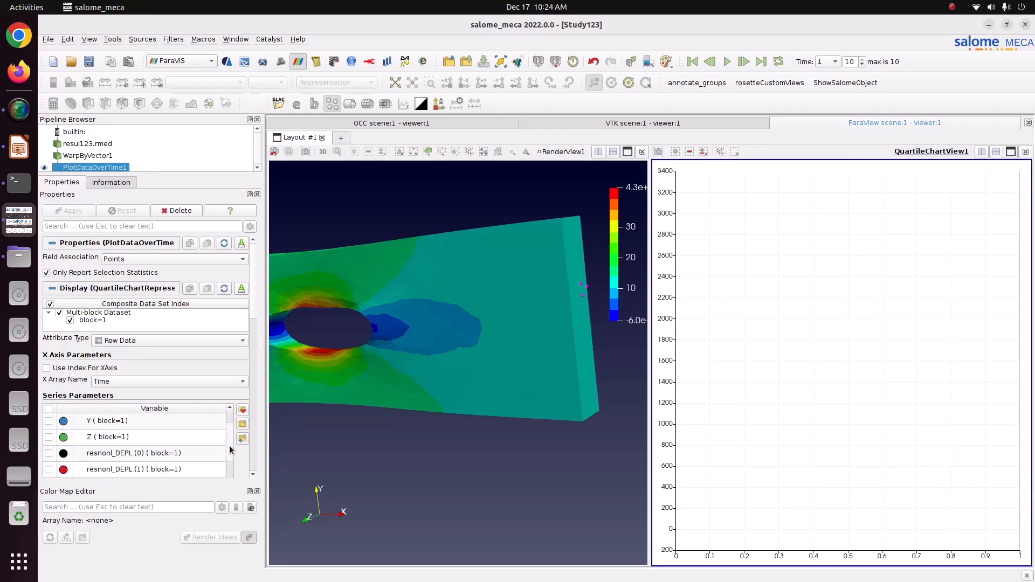
click(48, 453)
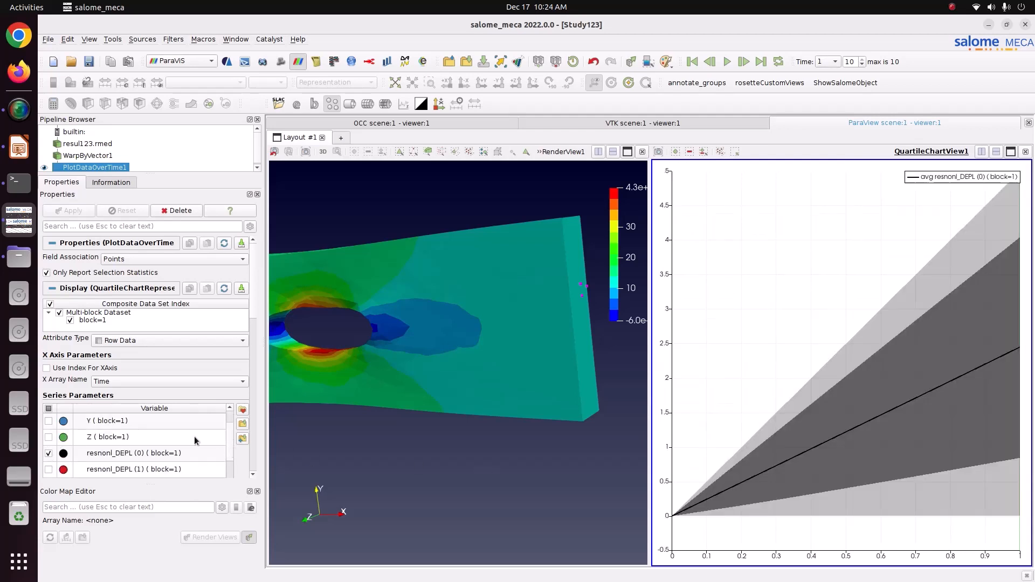
Hide the quartiles, ranges and average in the chart and show only the maximum curve
drag(254, 324, 256, 408)
click(97, 372)
click(91, 384)
click(89, 397)
click(79, 435)
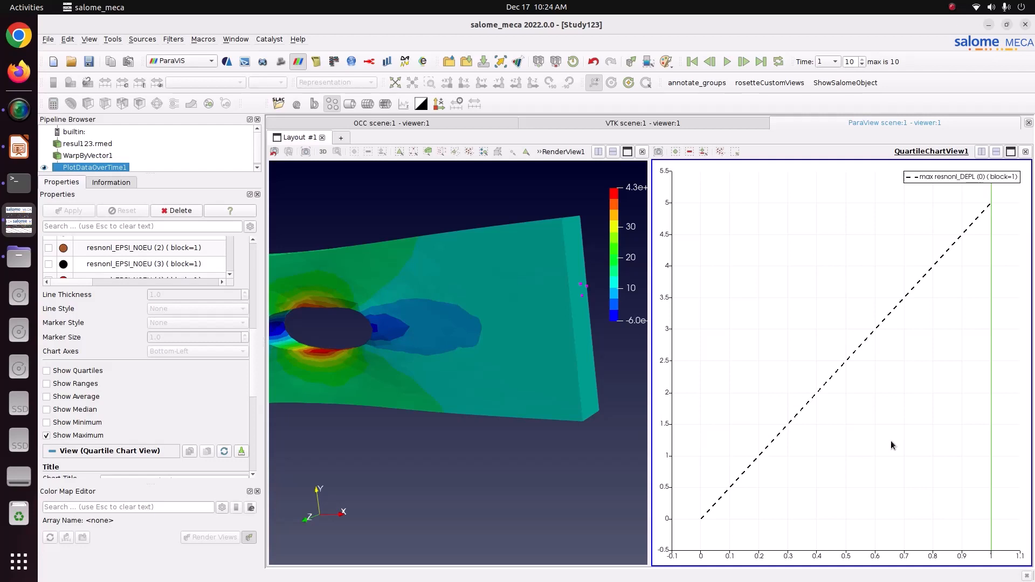
mouse_move(699, 523)
click(74, 436)
click(74, 436)
Replace the displacement series with resnonl_SIEQ_NOEU (0) and fit the chart axes to the curve
scroll(254, 303, up, 5)
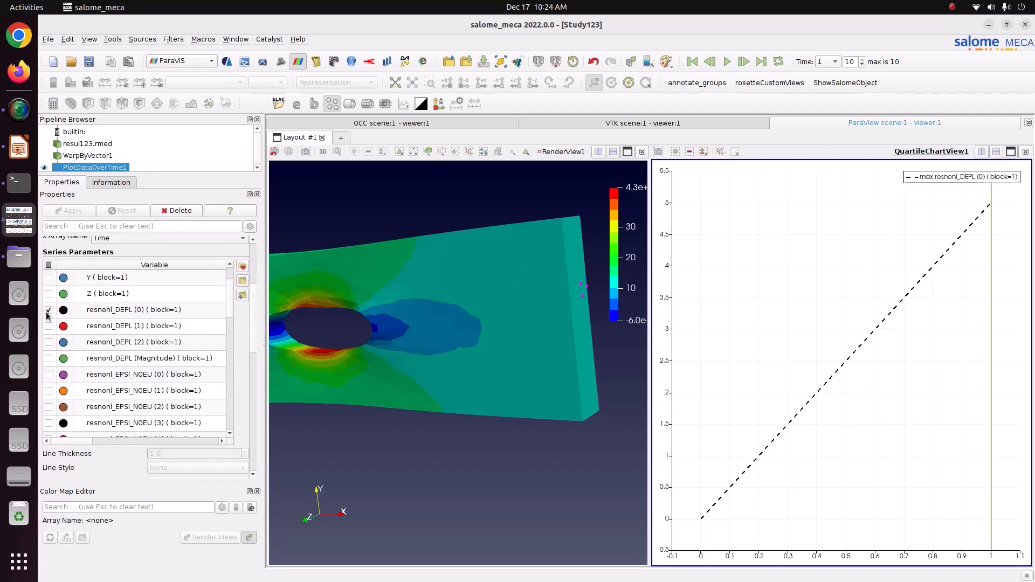
click(49, 310)
scroll(65, 374, down, 2)
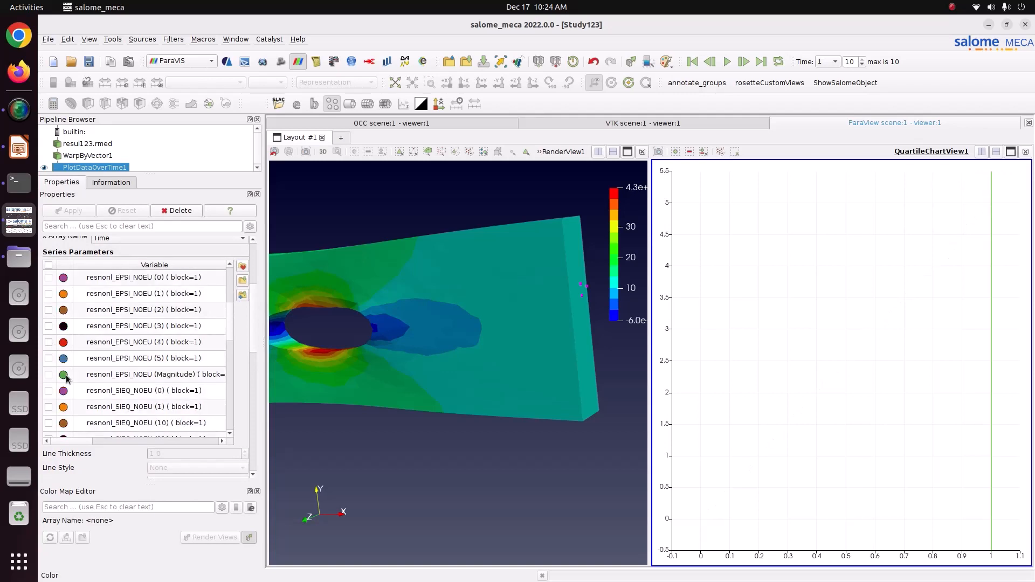
click(49, 391)
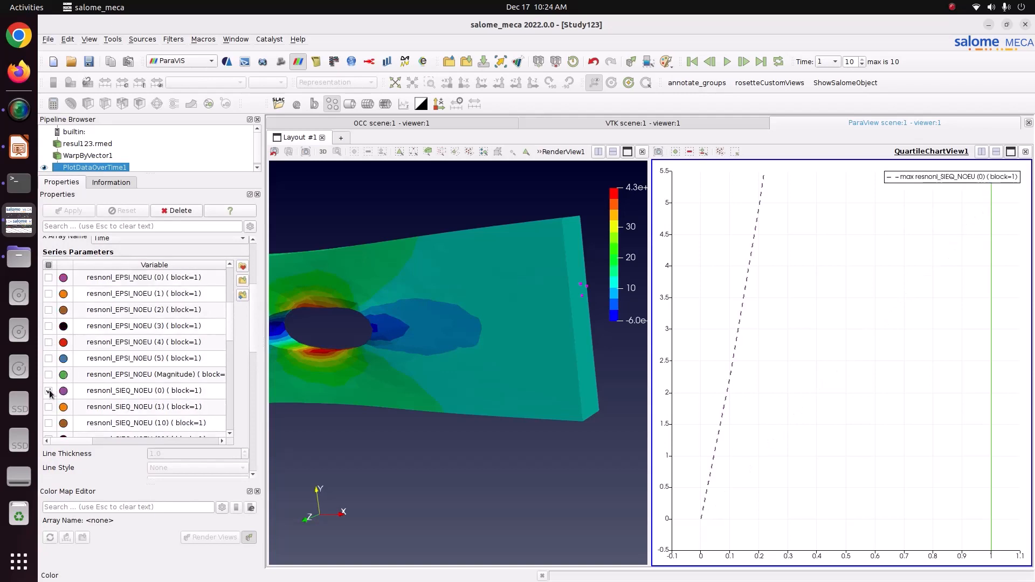
click(395, 81)
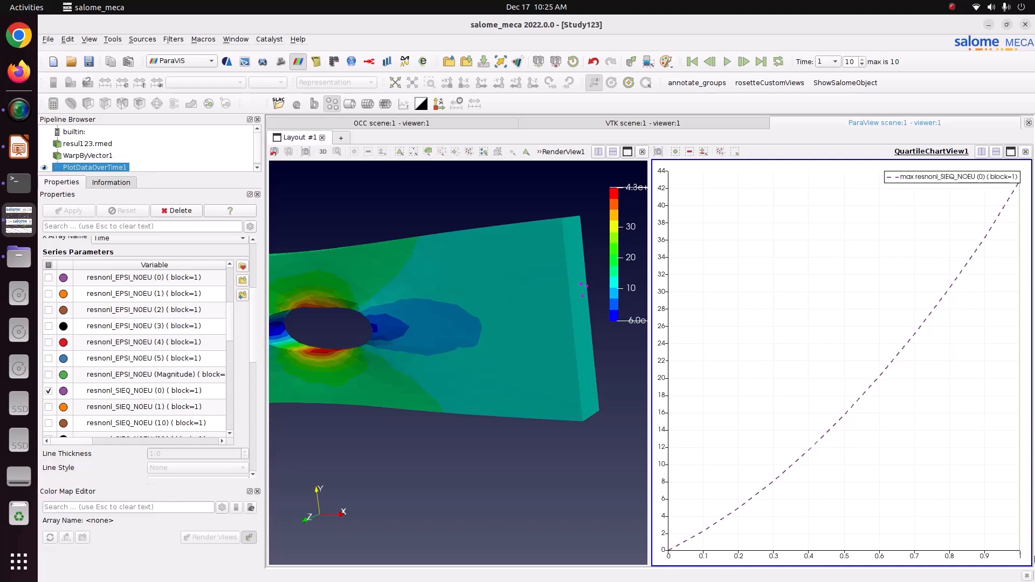
middle_drag(1002, 204, 998, 218)
click(395, 82)
Use std(resnonl_EPSI_NOEU (0)) as the chart's X axis array
drag(227, 334, 230, 296)
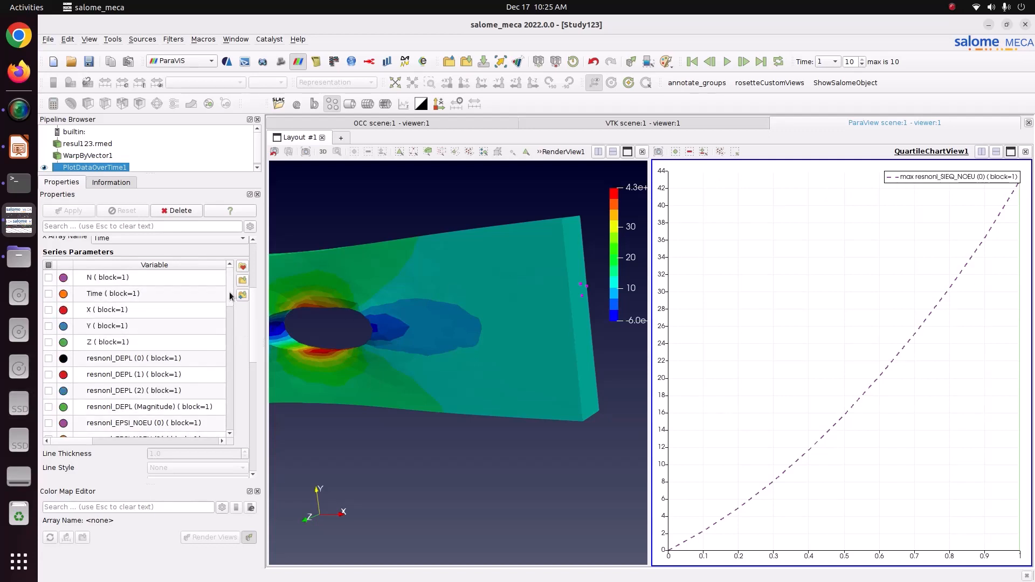
scroll(250, 329, up, 3)
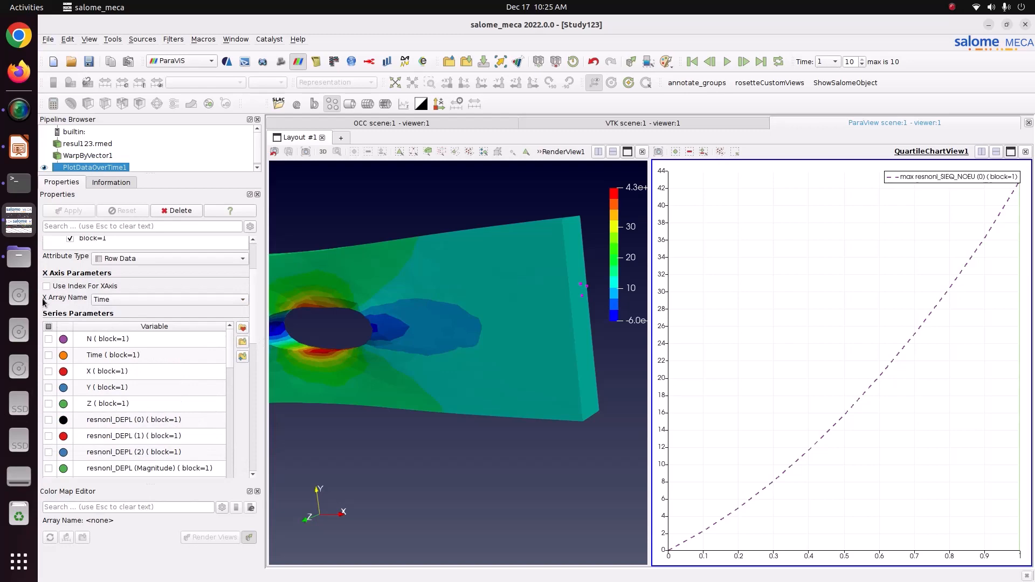
click(105, 299)
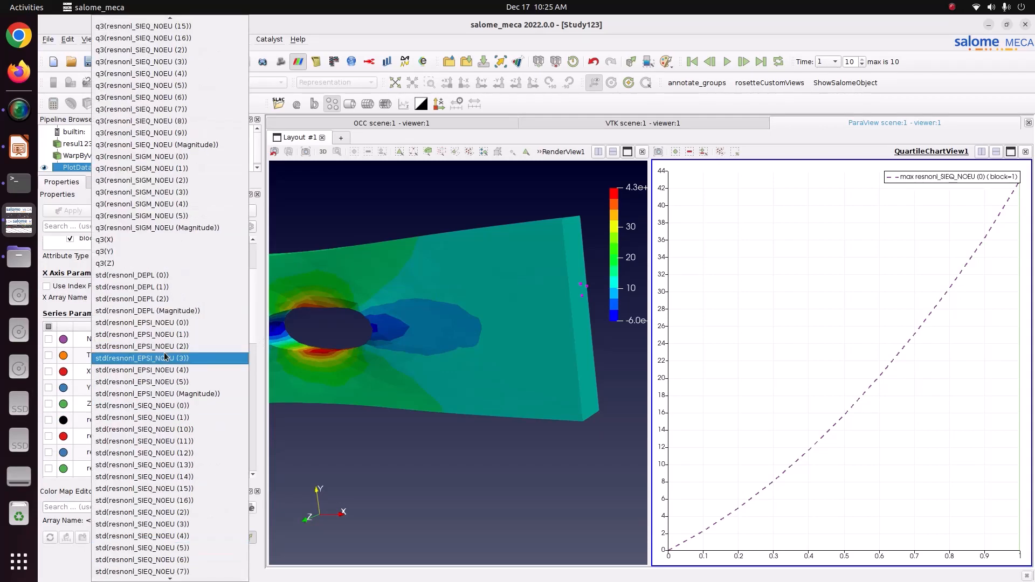
click(173, 324)
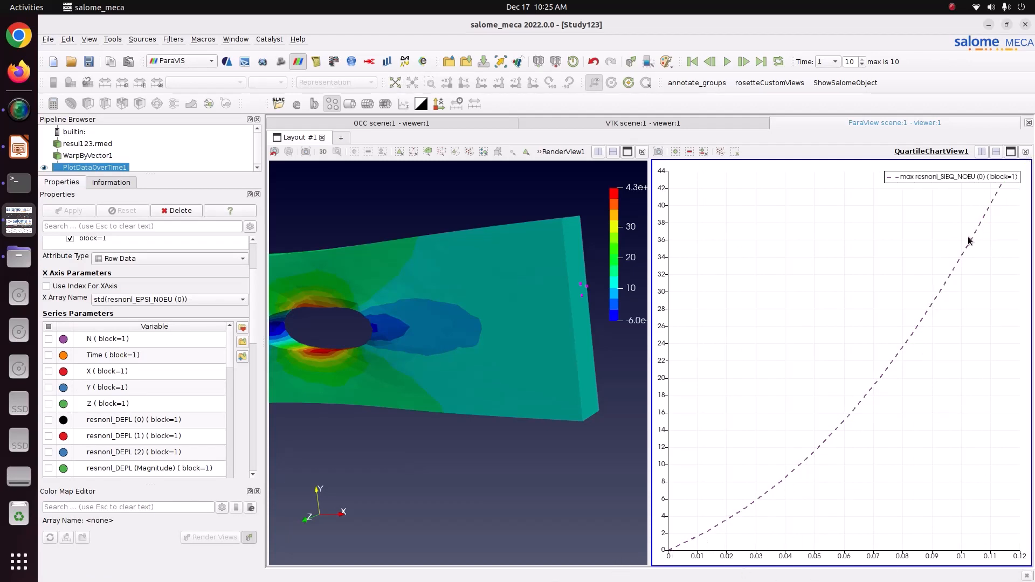
Title the chart "Stress Vs Strain"
drag(253, 324, 255, 421)
click(183, 371)
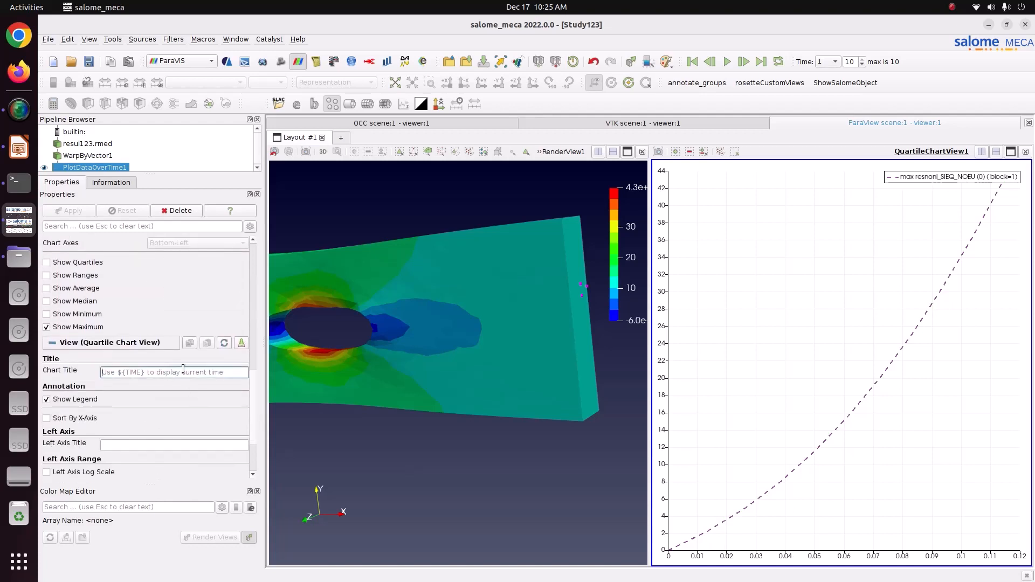
text(Stress Vs Strain)
key(Return)
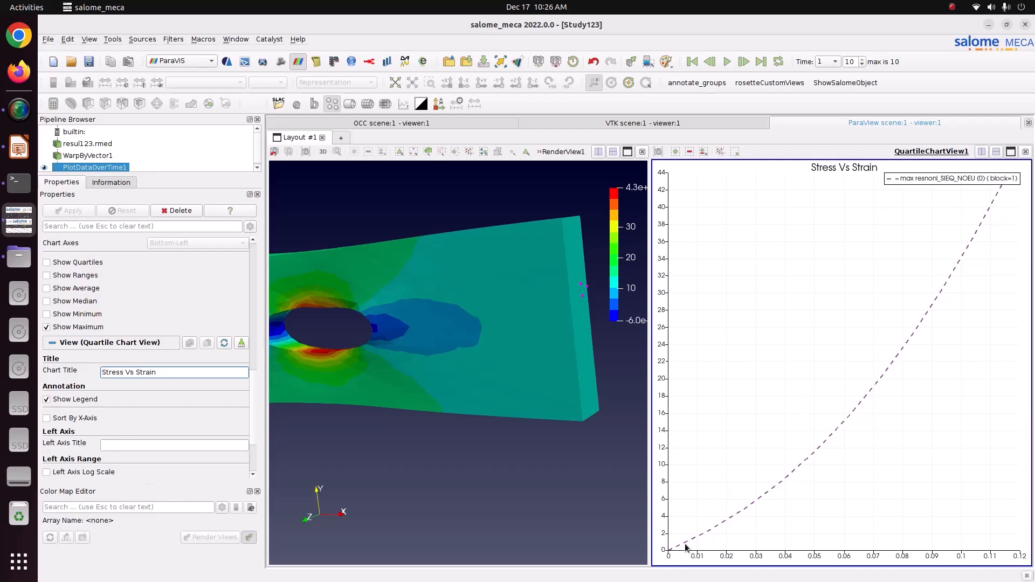
Bring the whole deformed plate into view in the render view beside the chart
click(501, 378)
scroll(502, 378, down, 3)
middle_drag(501, 378, 541, 388)
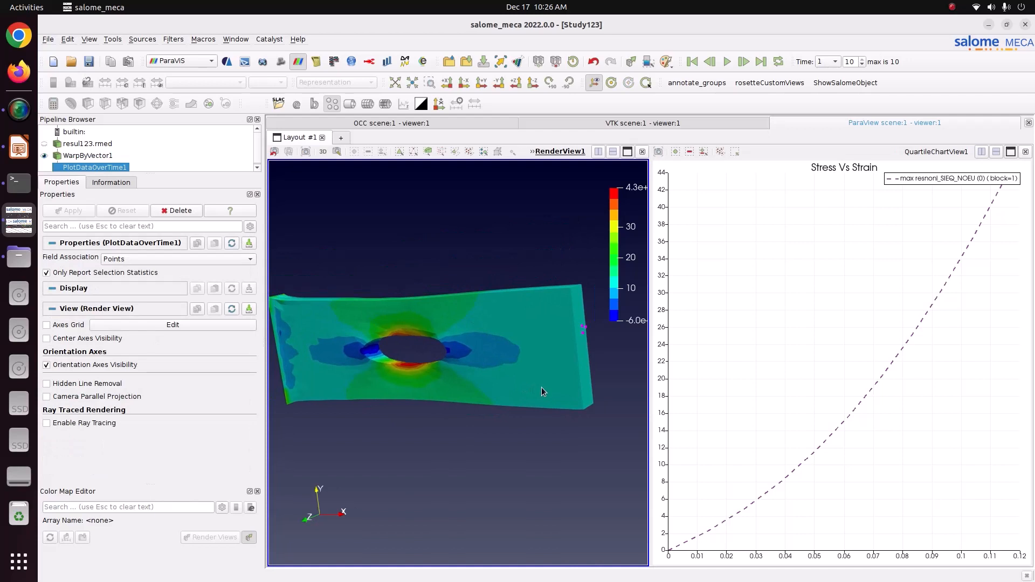